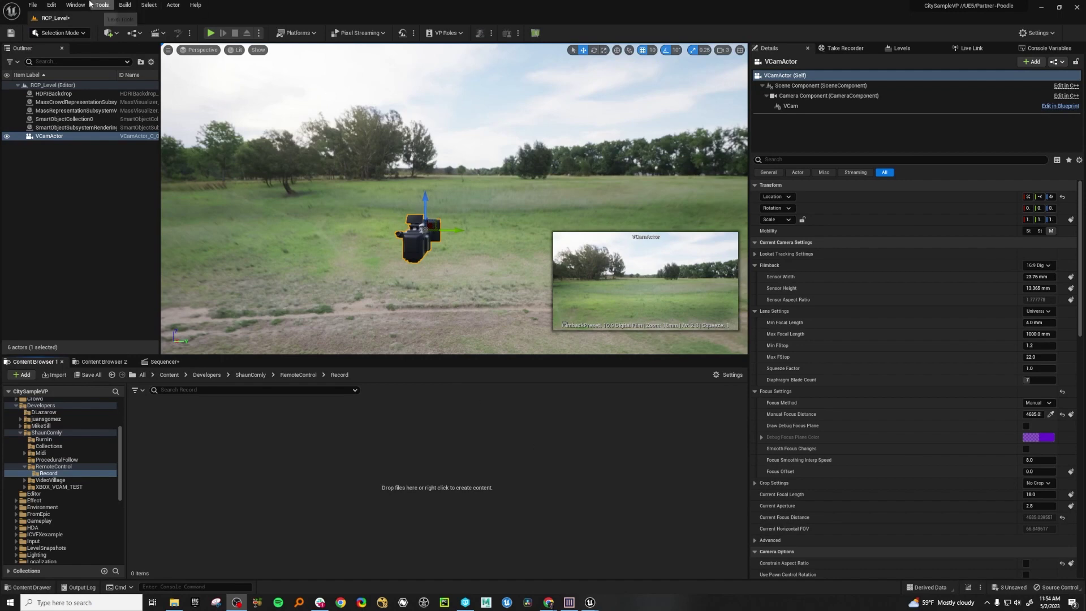
Step: Search the project's plugins for "remote" and check which Remote Control plugins are enabled
left_click(52, 5)
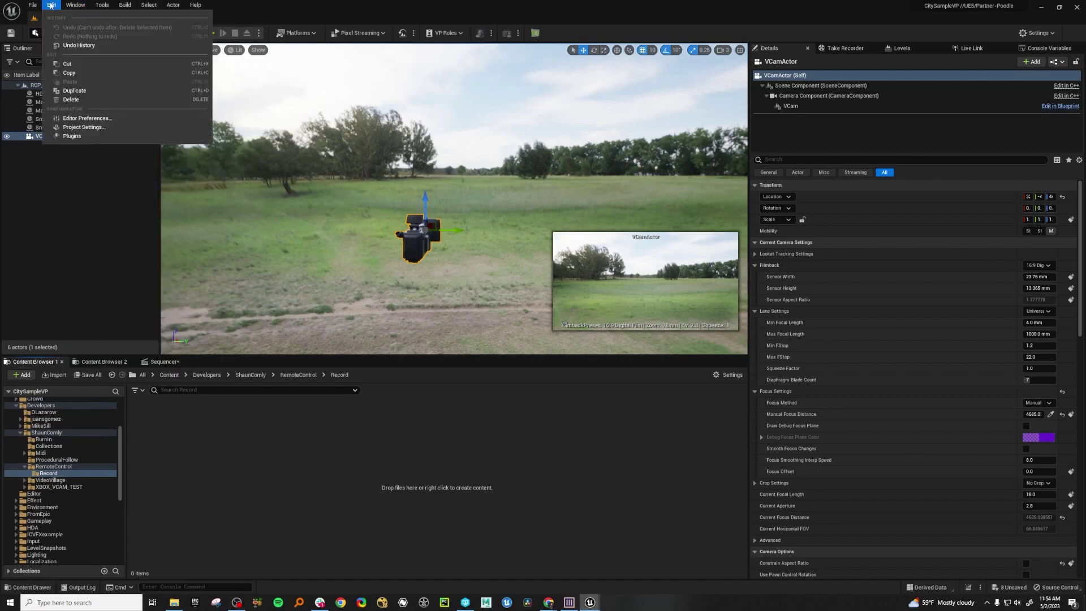
left_click(72, 135)
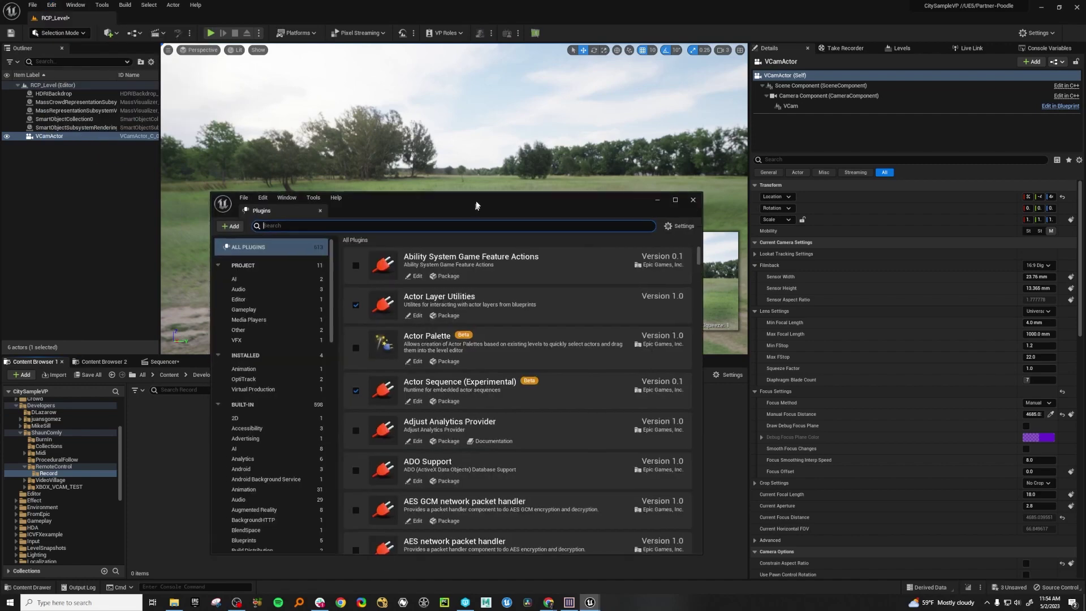
left_click_drag(477, 206, 510, 139)
type("remote")
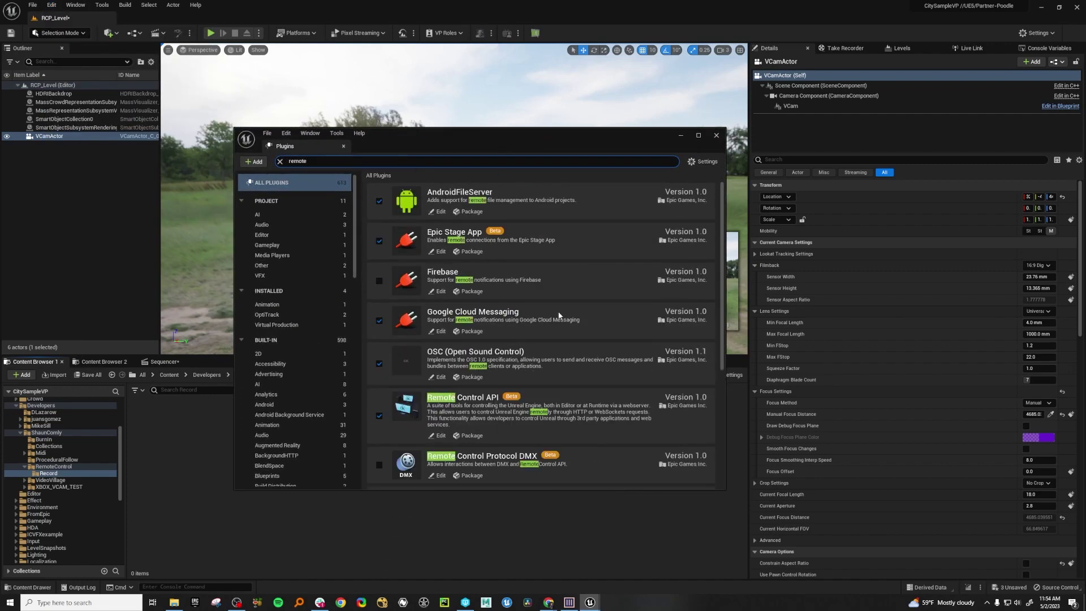
scroll(573, 311, "down", 5)
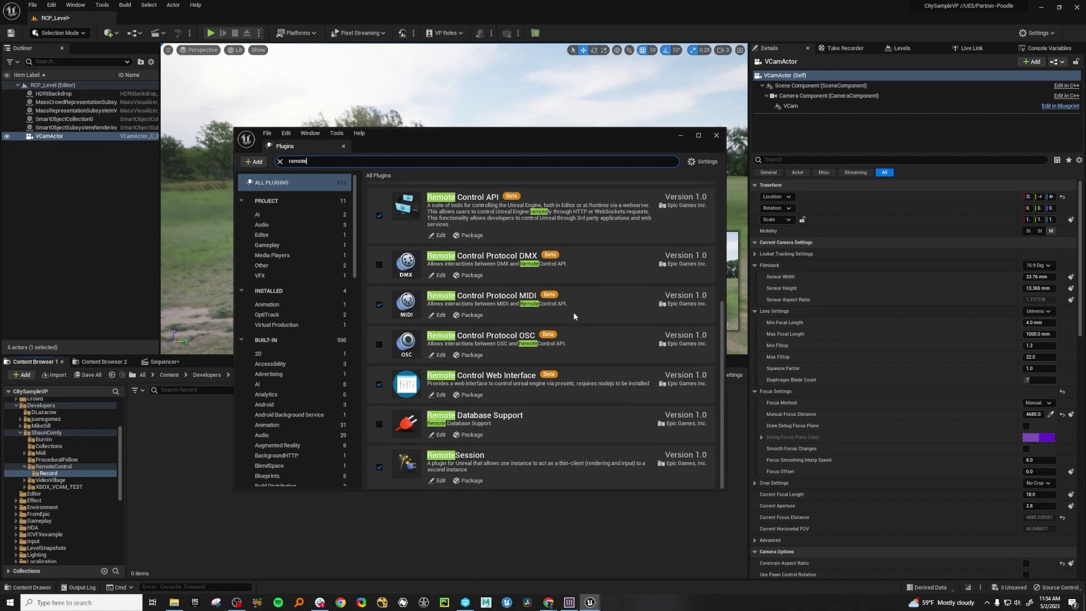
scroll(584, 356, "up", 2)
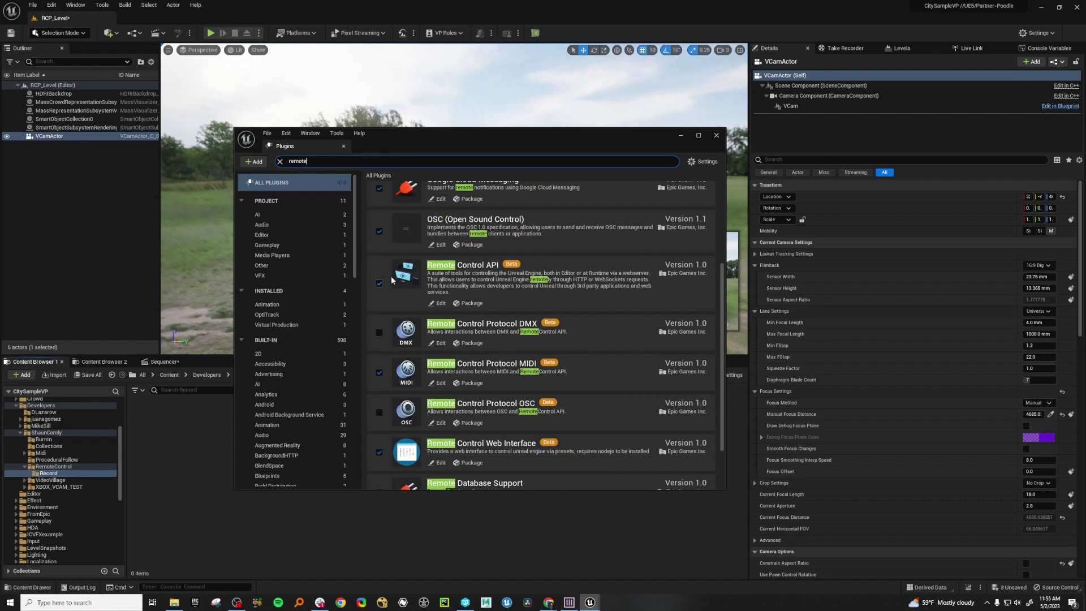
scroll(559, 418, "down", 1)
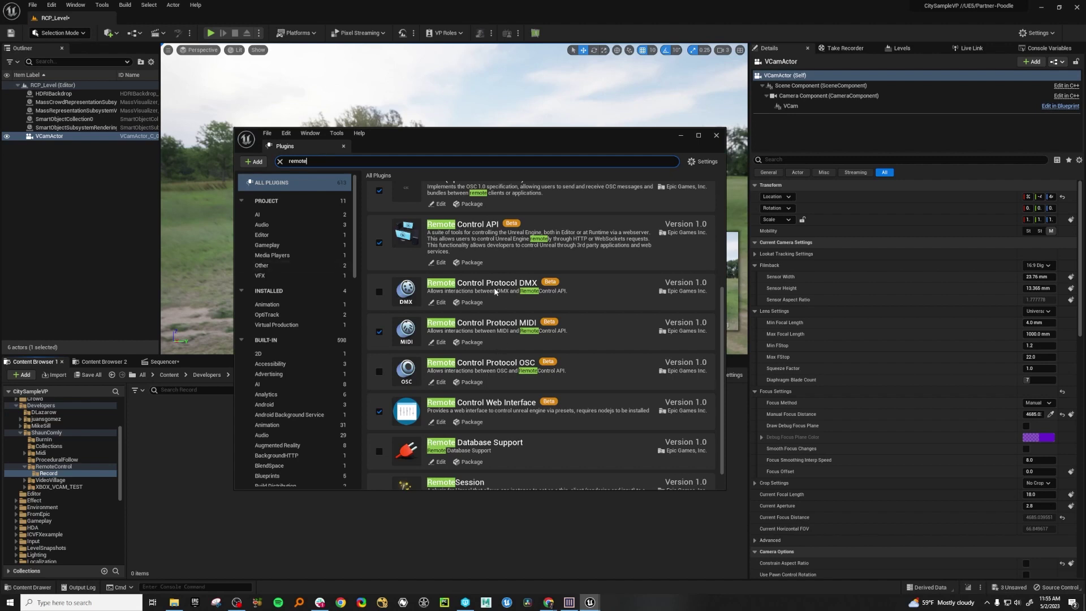
left_click(716, 135)
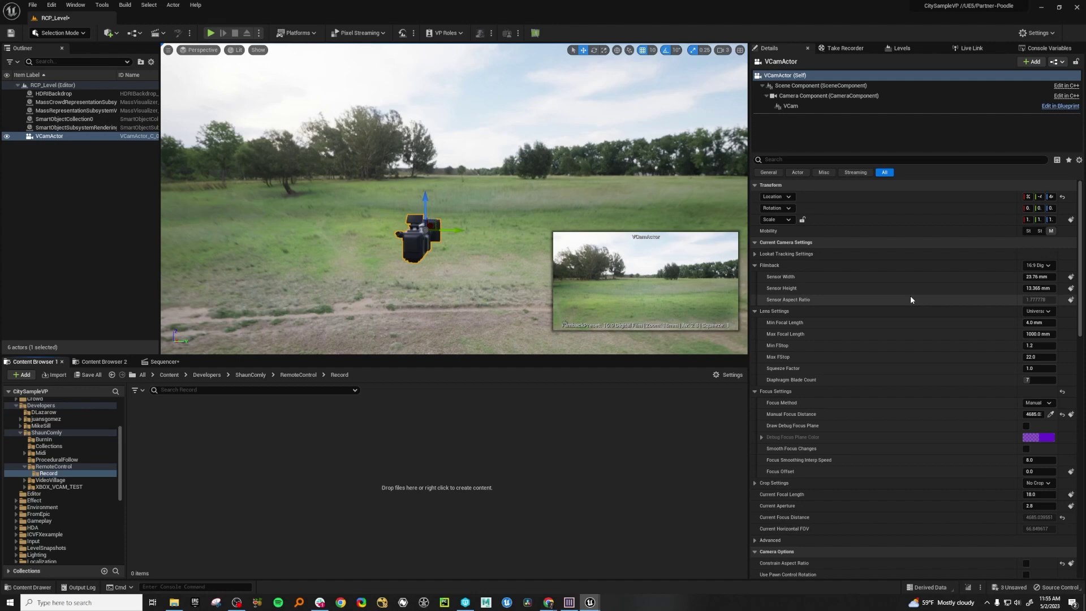
Step: Create a Remote Control Preset named RC_recording in the Record folder
right_click(217, 445)
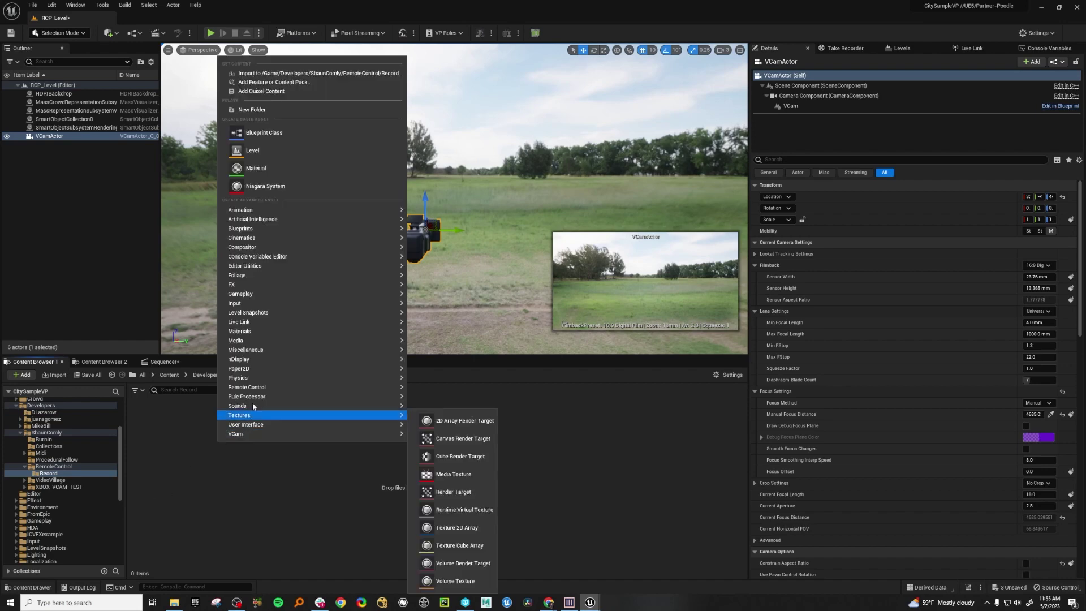
mouse_move(322, 390)
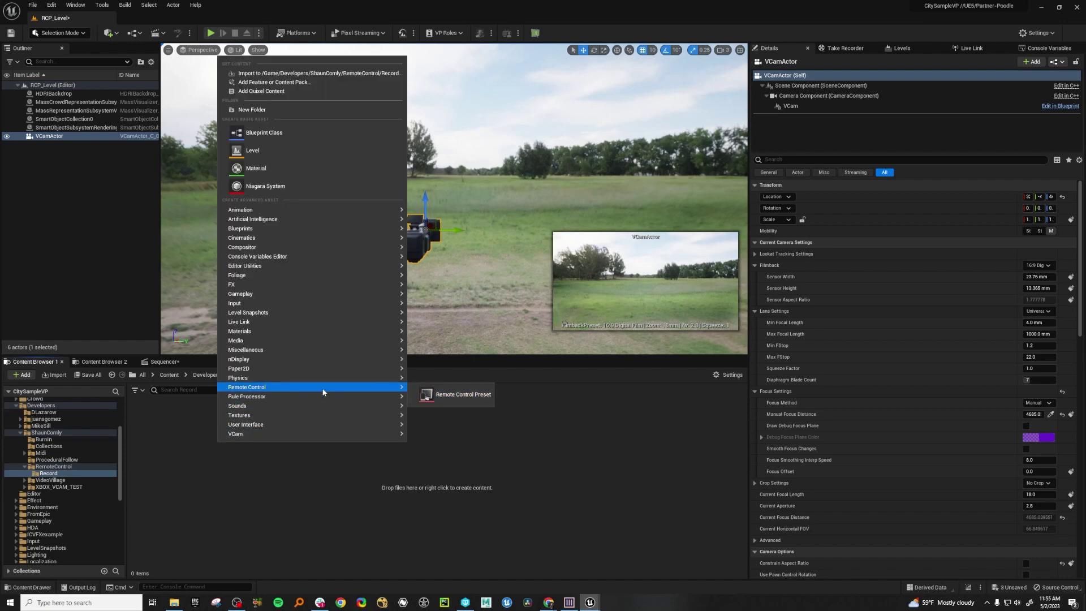
left_click(474, 397)
type("R")
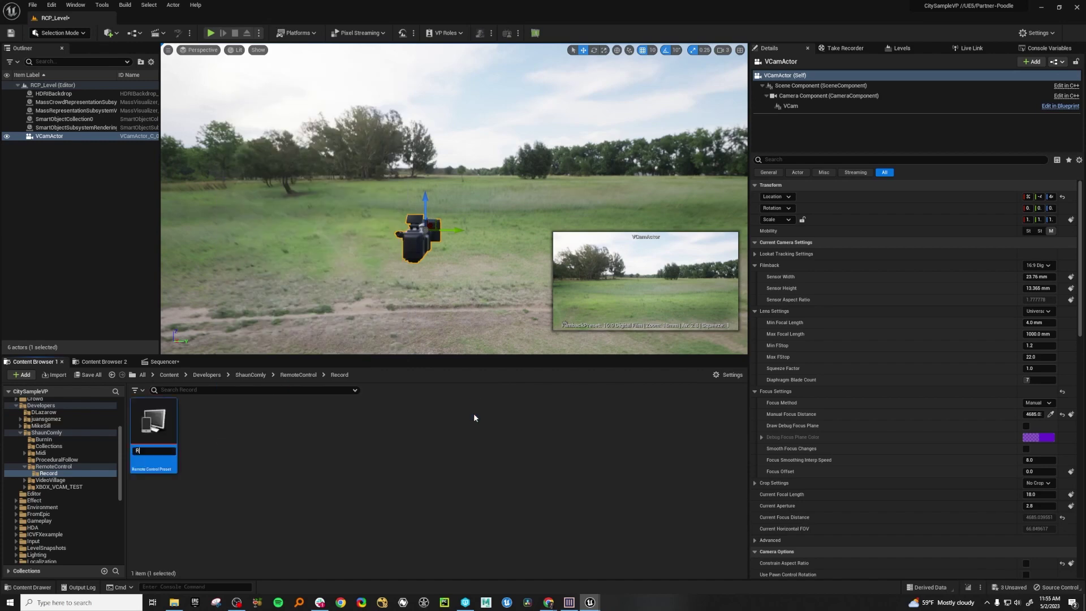
type("C_recording")
key("Return")
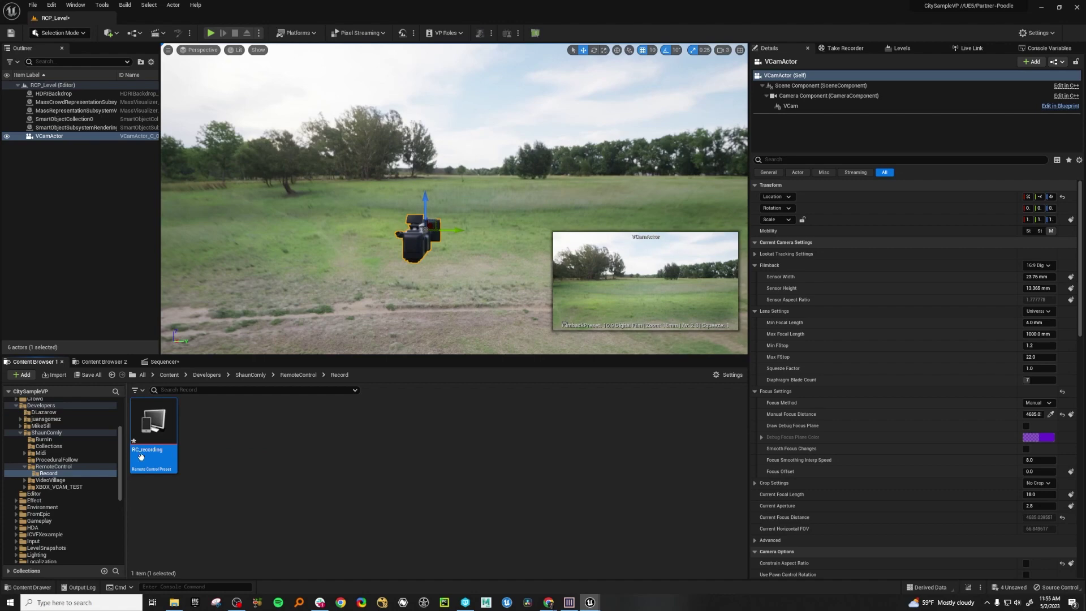
Step: Open the RC_recording preset, then move and narrow its window so the VCamActor's camera properties are uncovered
double_click(153, 421)
left_click_drag(447, 161, 446, 120)
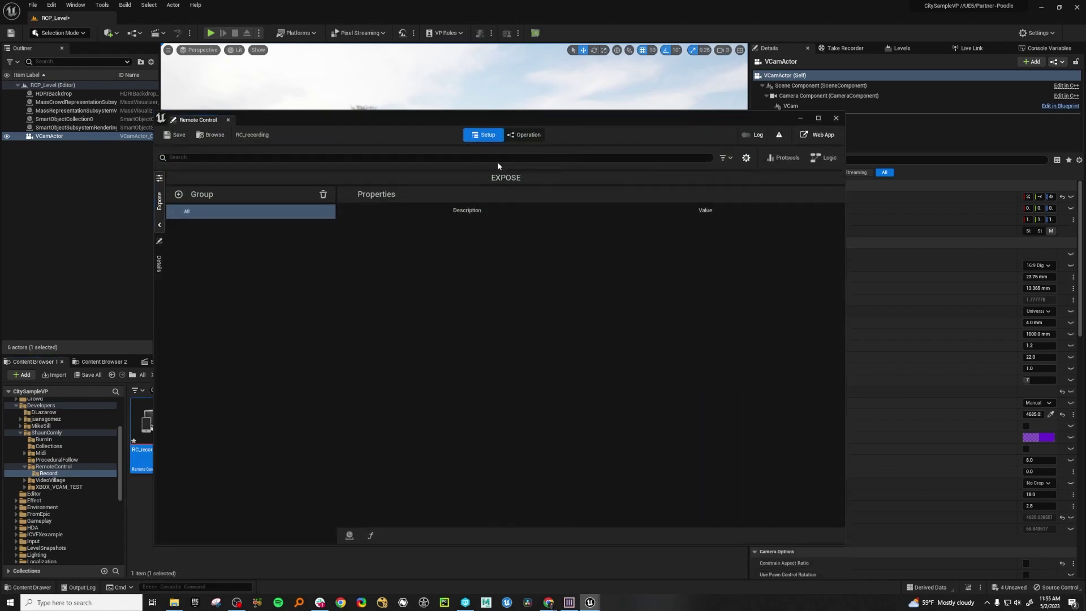
left_click_drag(541, 110, 525, 266)
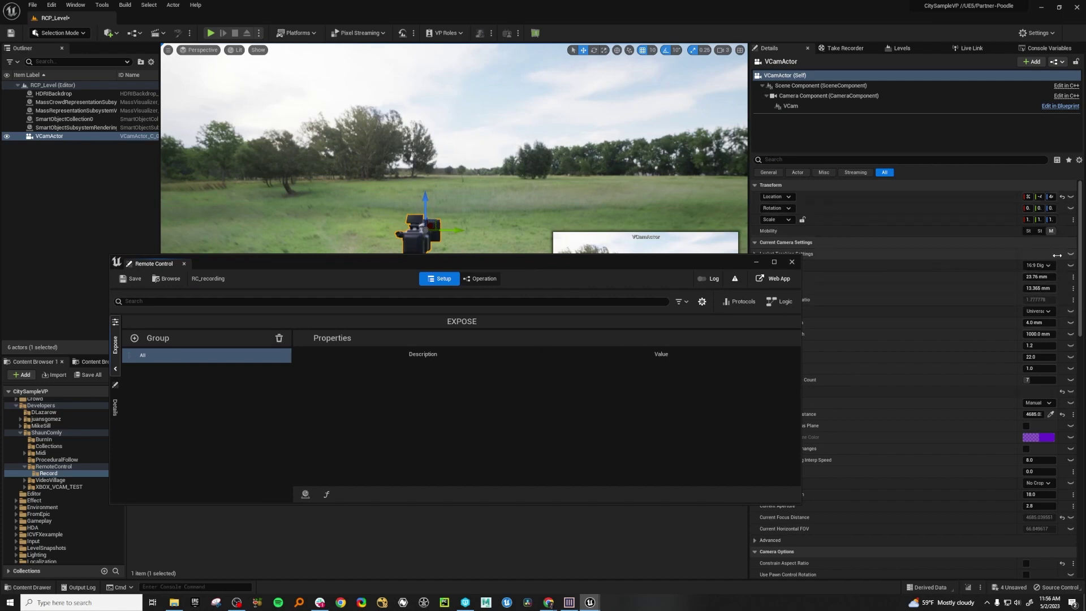
left_click_drag(1057, 255, 1059, 265)
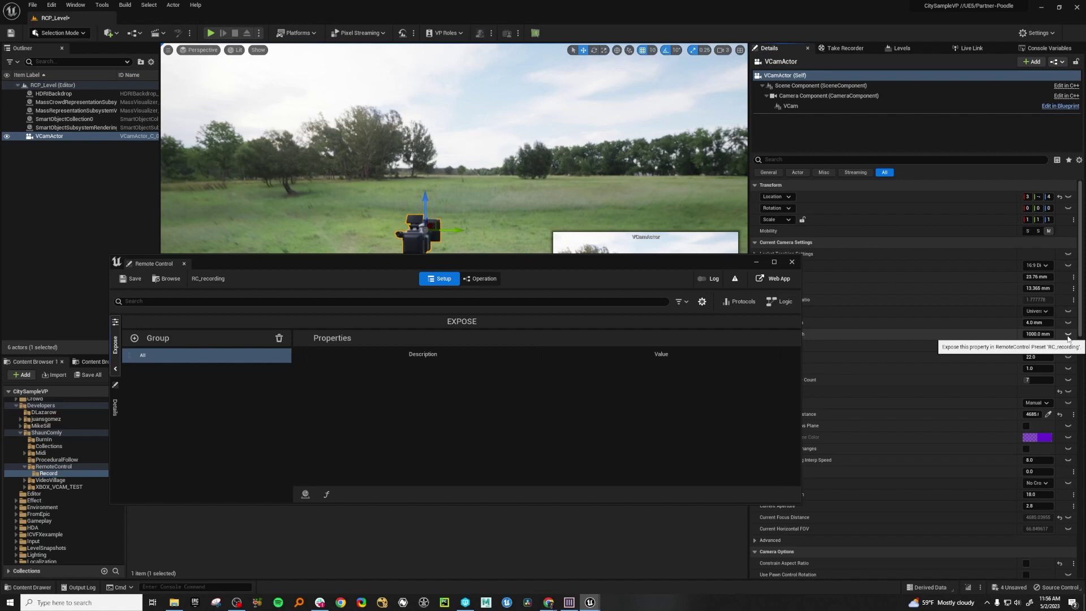
left_click_drag(651, 264, 632, 311)
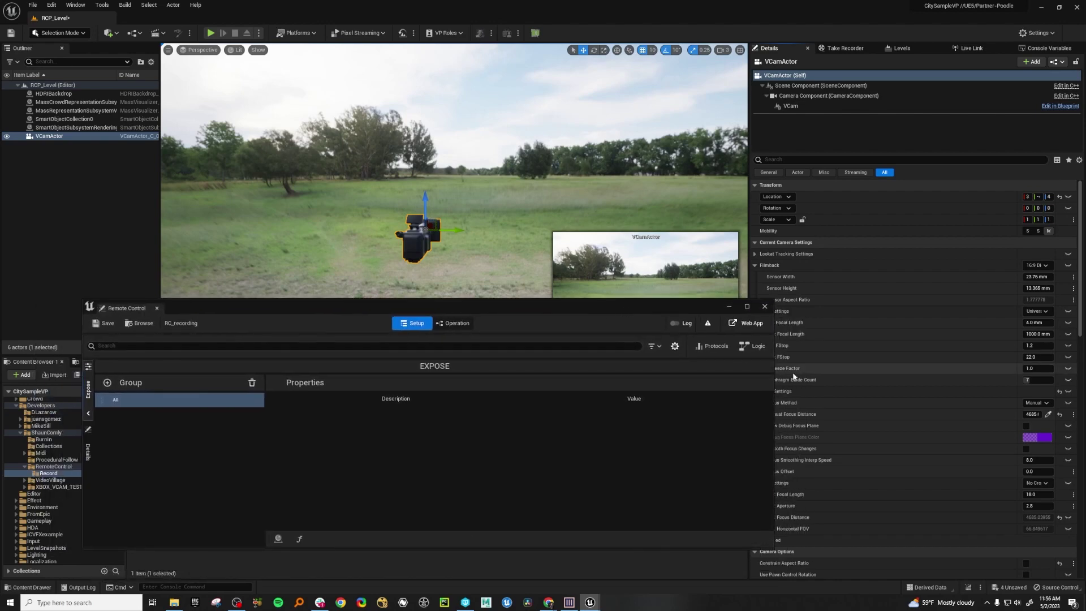
left_click_drag(774, 396, 642, 404)
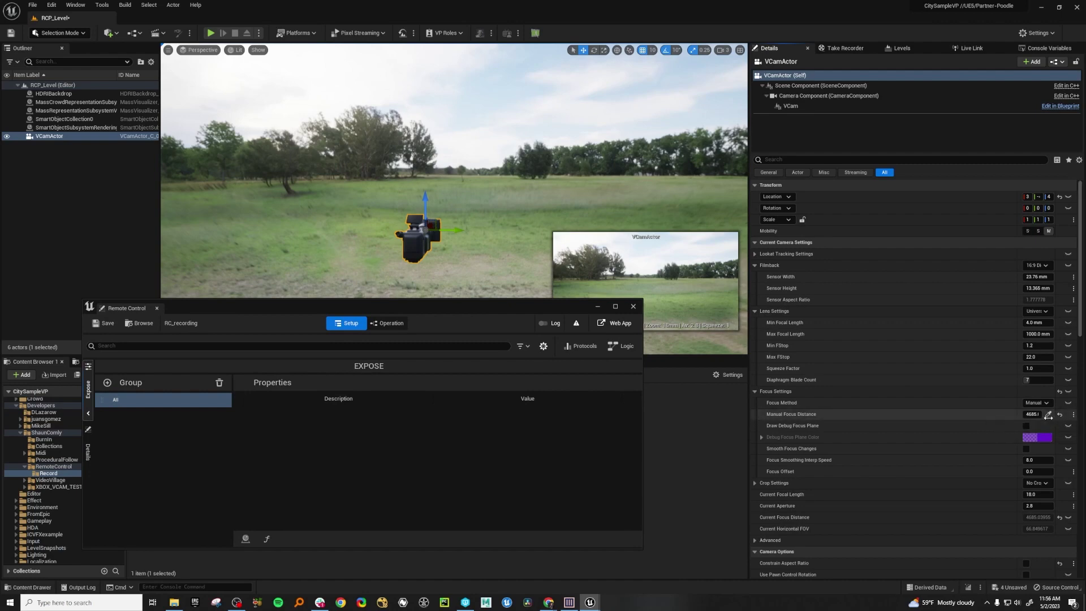
Step: Widen the value column of the VCamActor's details and expose its Manual Focus Distance property to the preset
left_click_drag(1055, 419, 977, 417)
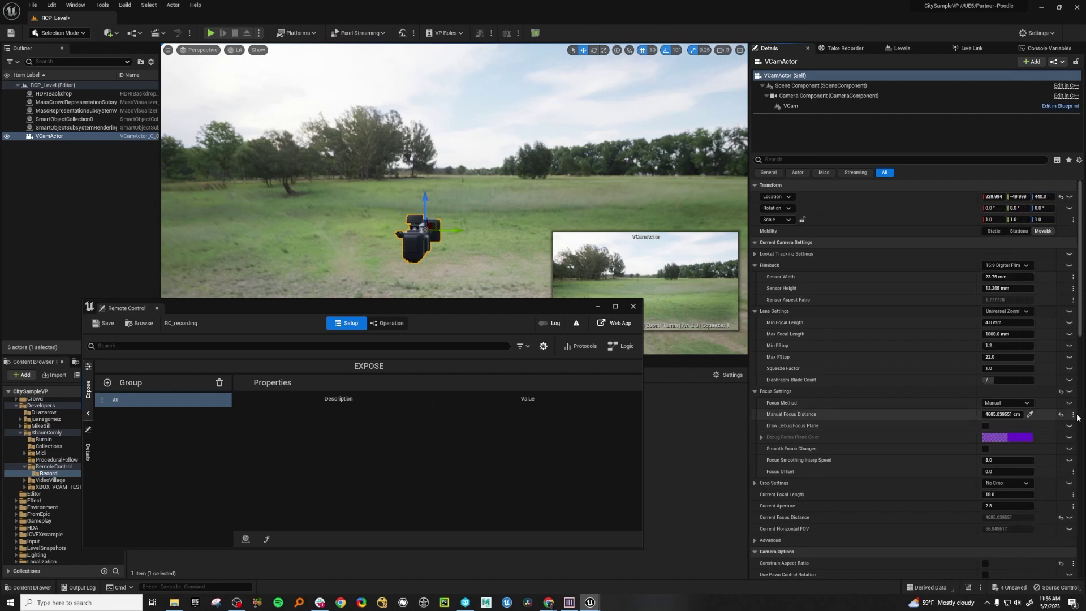
left_click(1073, 415)
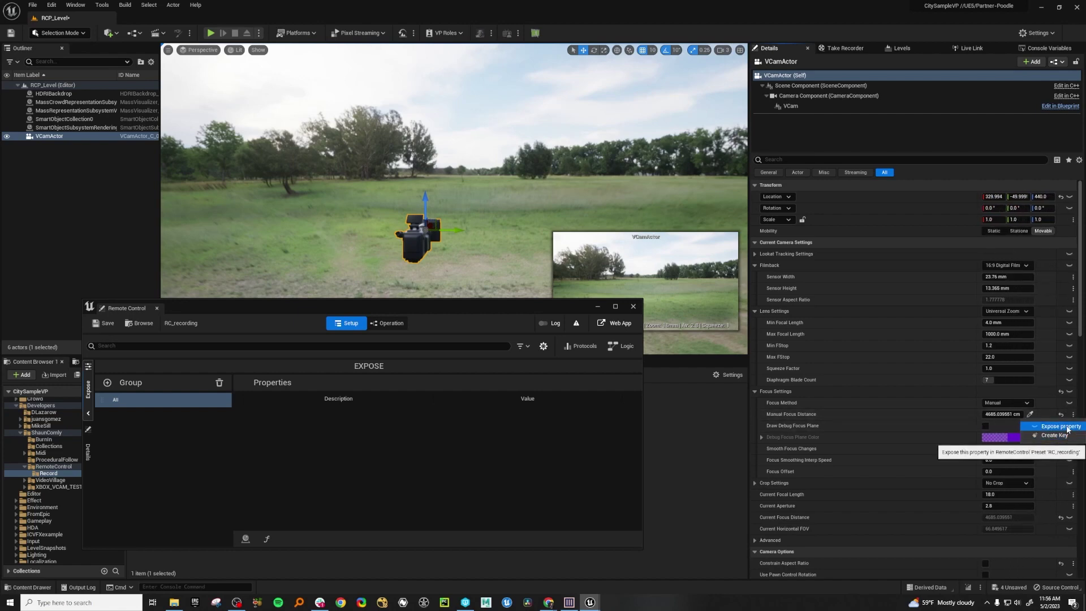
left_click(1067, 428)
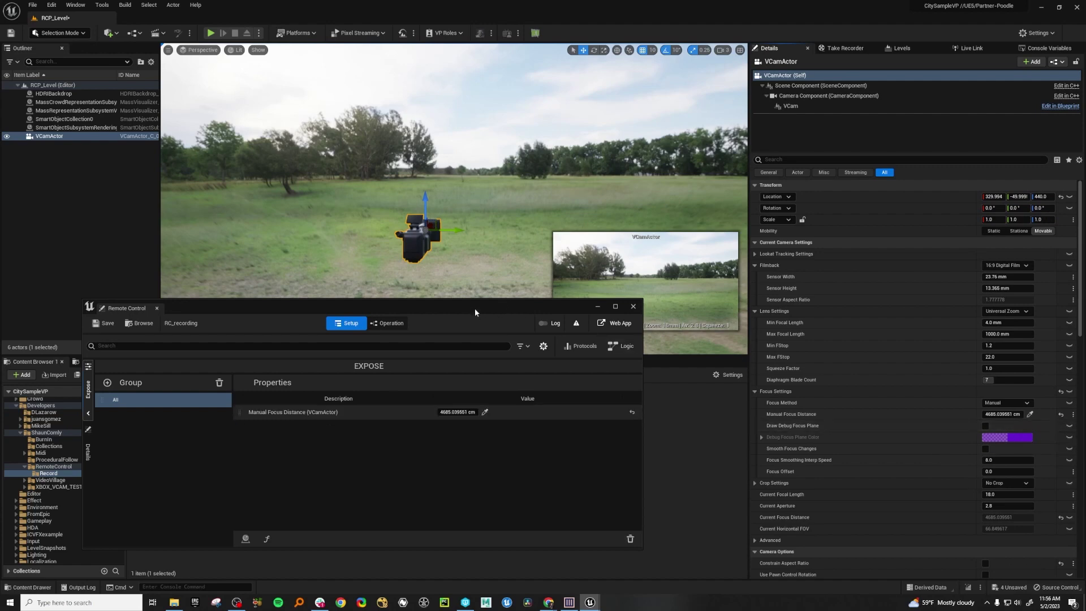
Step: Enlarge the Remote Control window and add a MIDI protocol binding to the exposed Manual Focus Distance property
left_click_drag(475, 307, 616, 321)
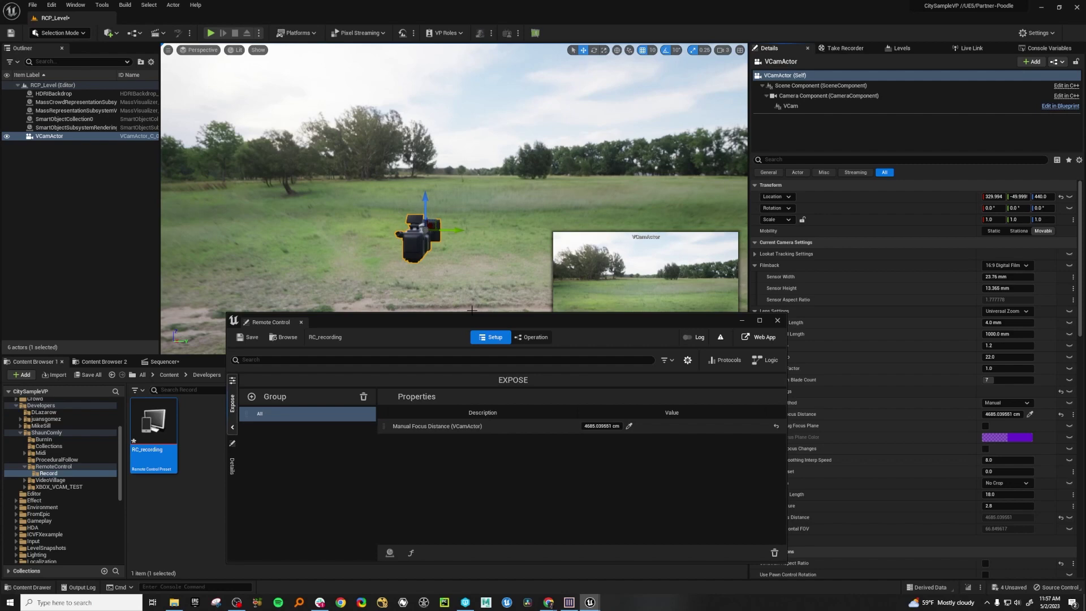
left_click_drag(483, 318, 472, 316)
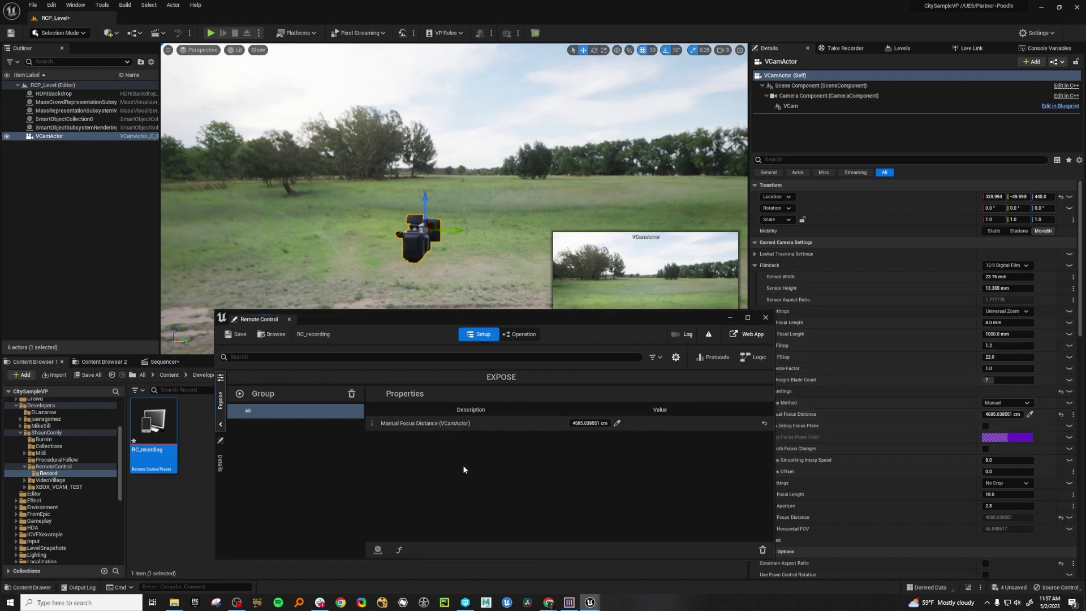
left_click(489, 431)
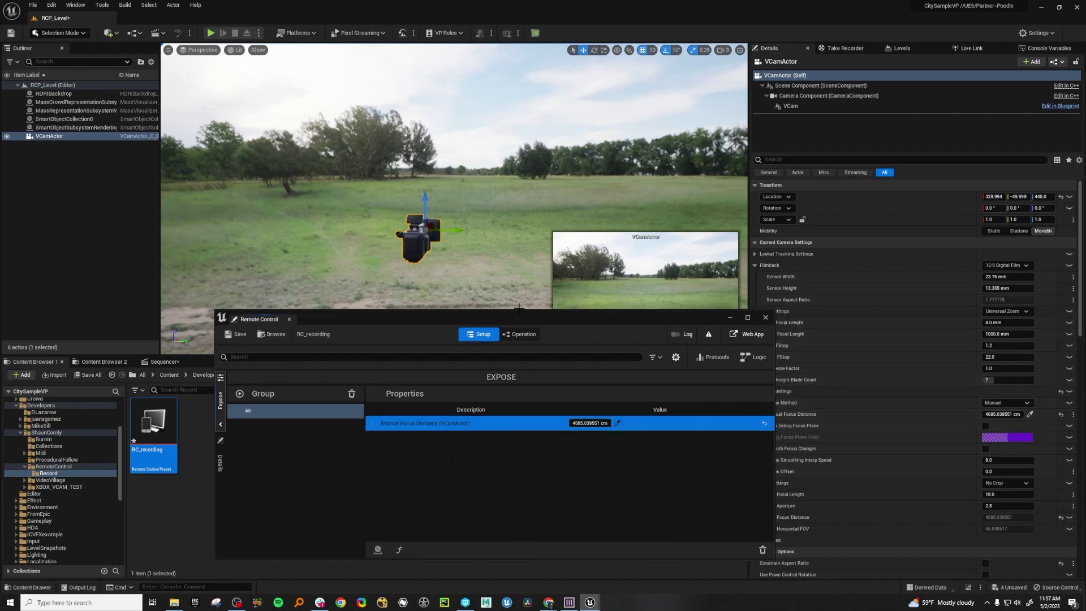
left_click_drag(519, 308, 474, 54)
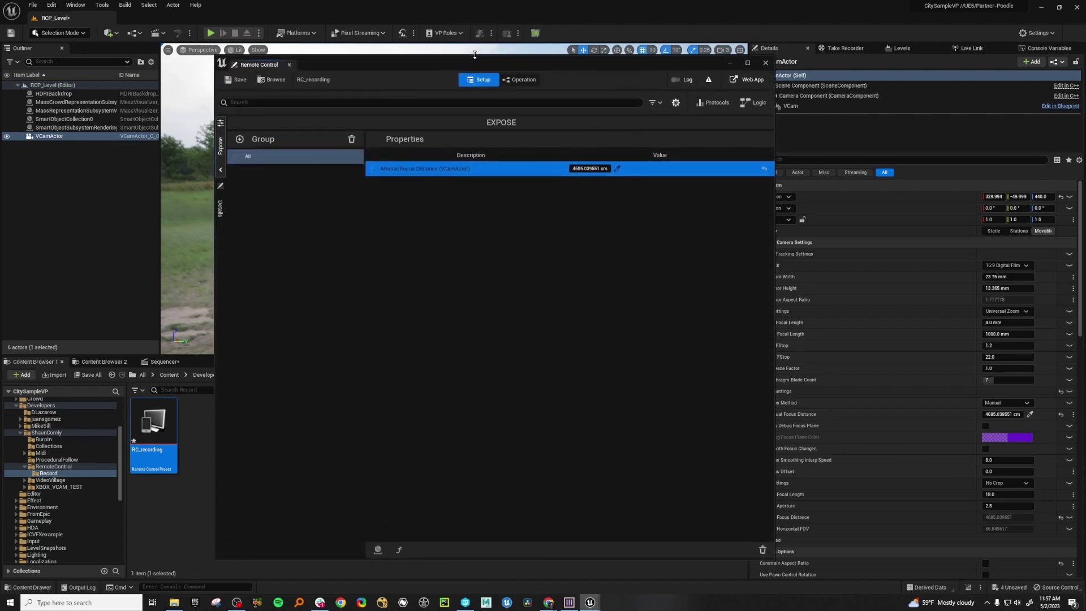
left_click(712, 103)
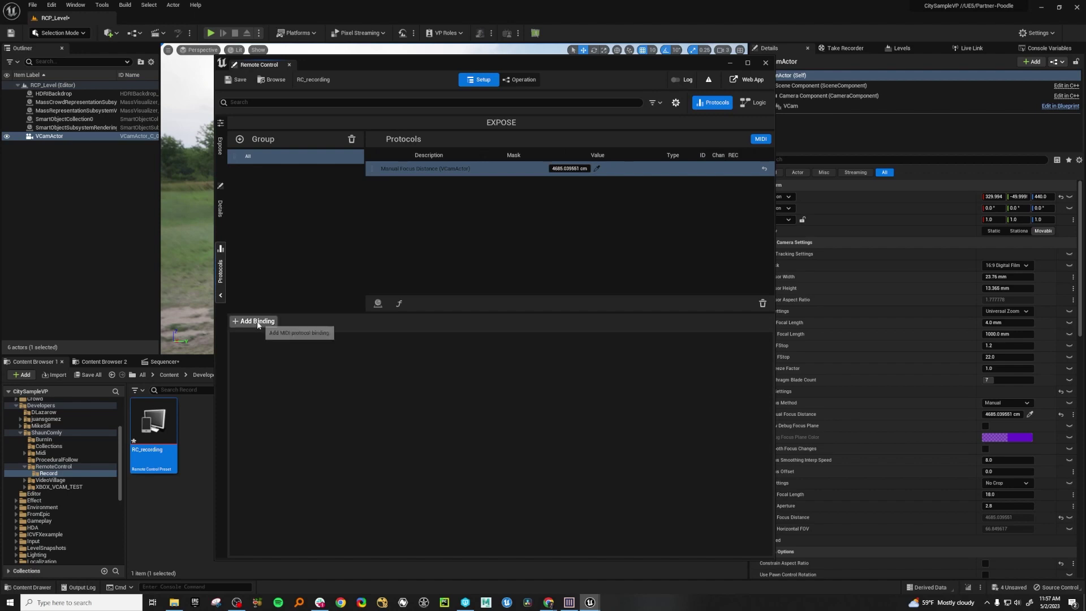
left_click(492, 168)
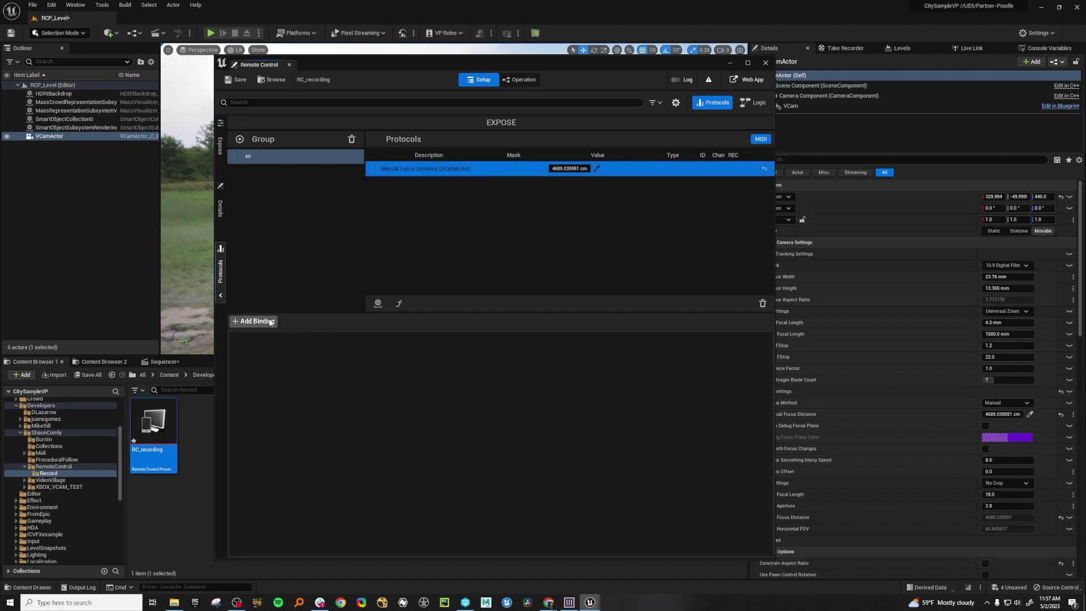
left_click(255, 321)
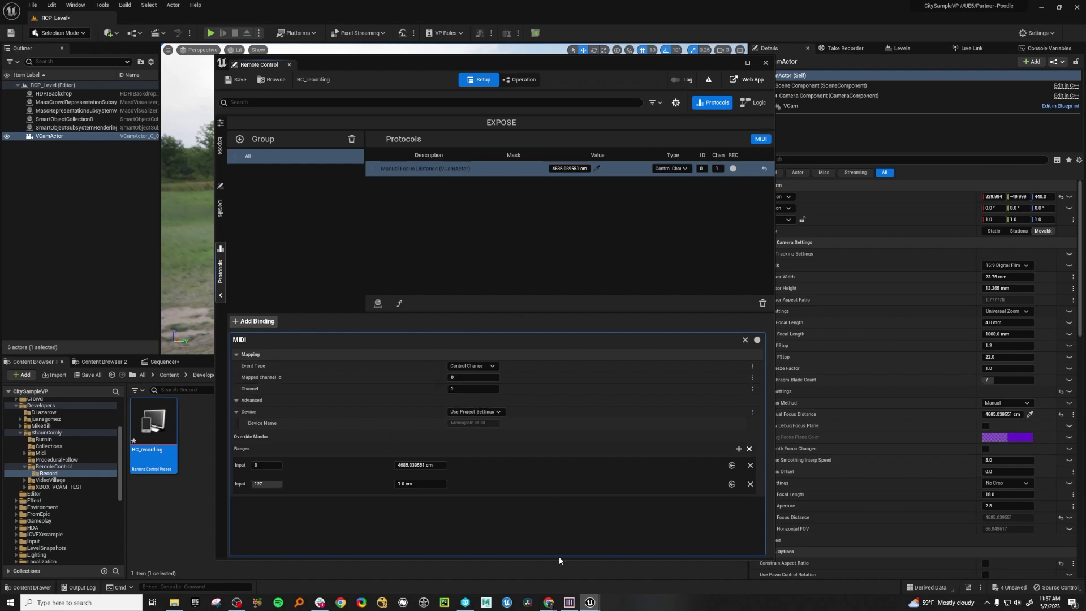
Step: Switch to the Creator Beta app, check the MIDI settings of the large orbiter dial, and return to the preset
left_click(569, 602)
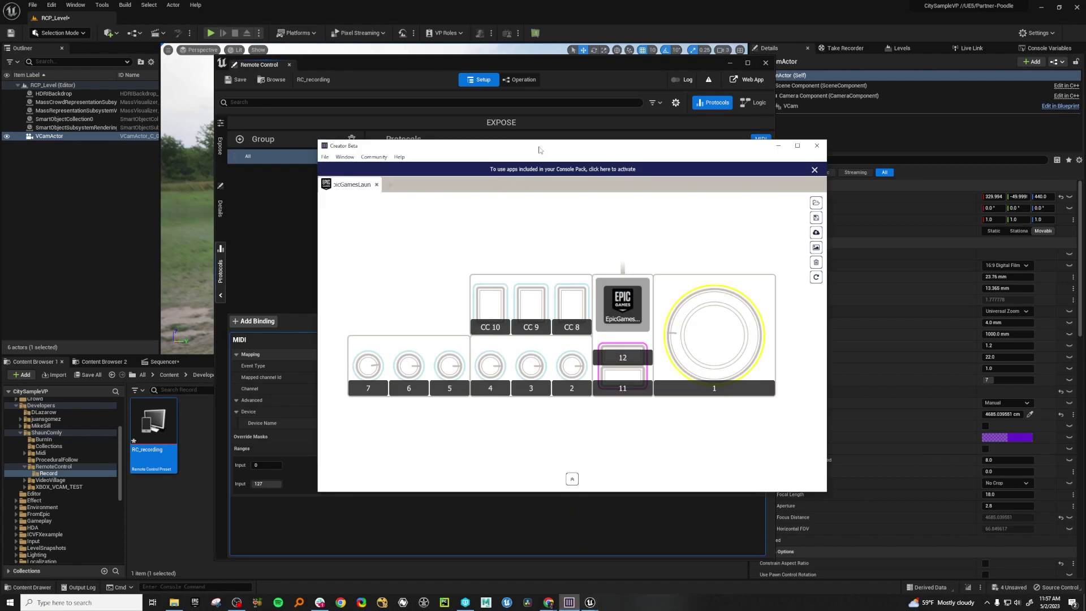
left_click_drag(540, 148, 475, 156)
double_click(645, 349)
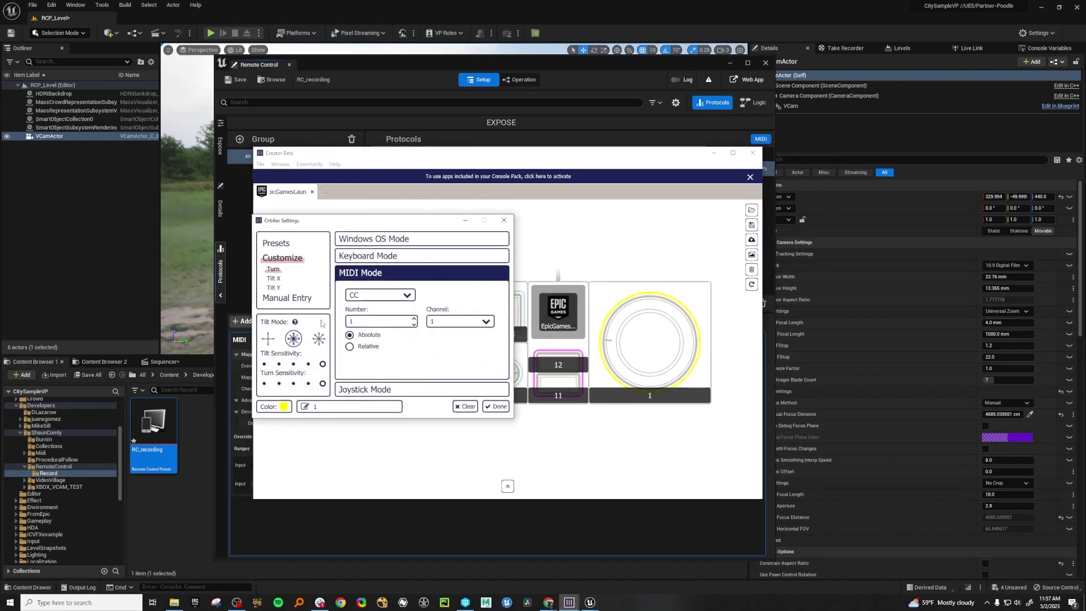
left_click(504, 220)
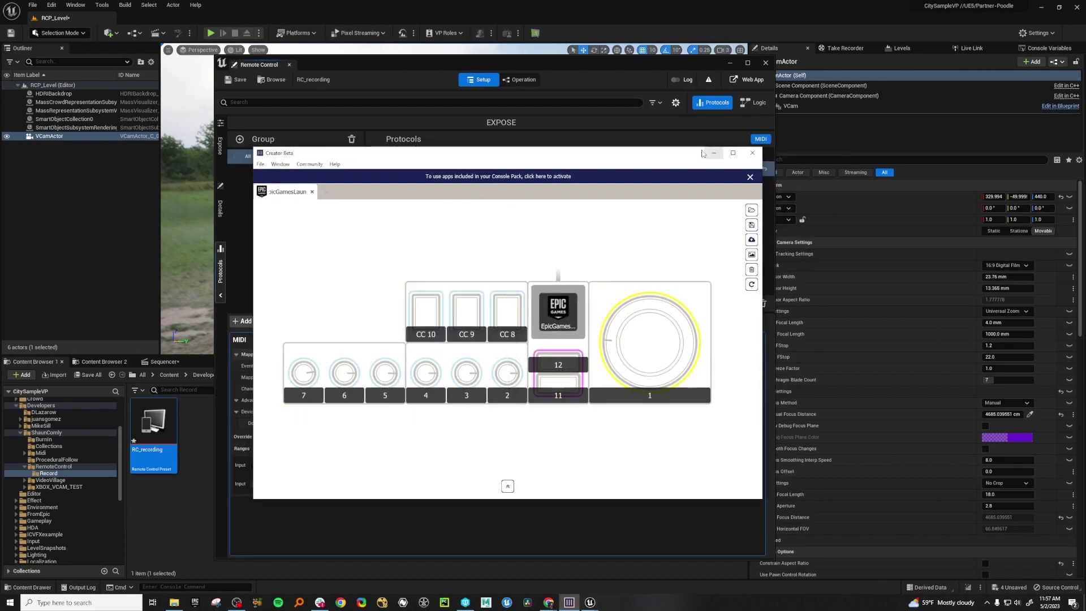
left_click(714, 153)
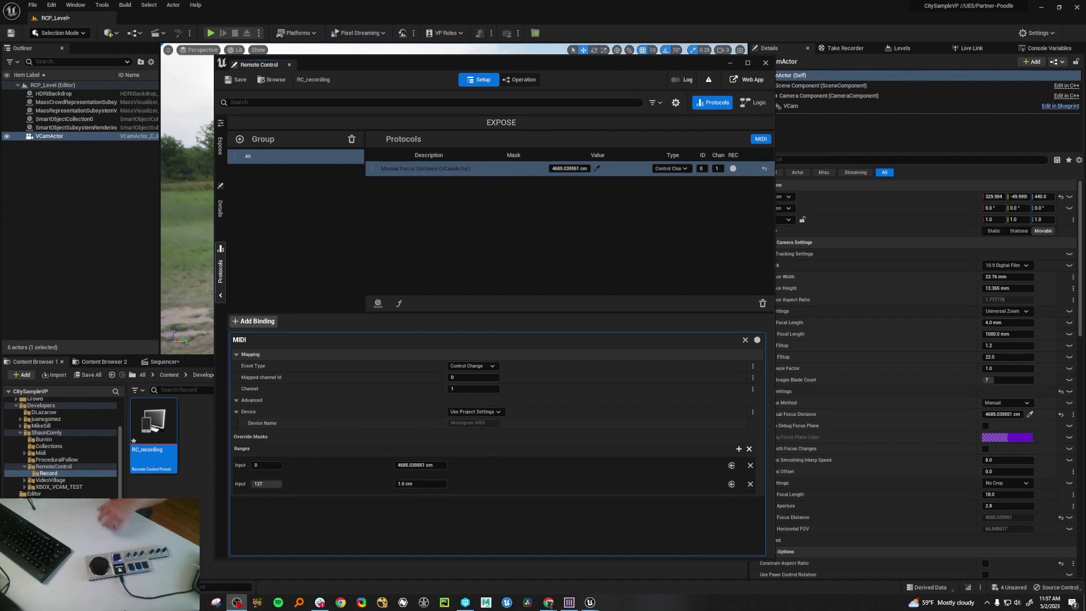
Step: Record the controller dial's MIDI input for the focus binding, and map input 0 to 500 cm and 127 to 1500 cm
left_click(757, 340)
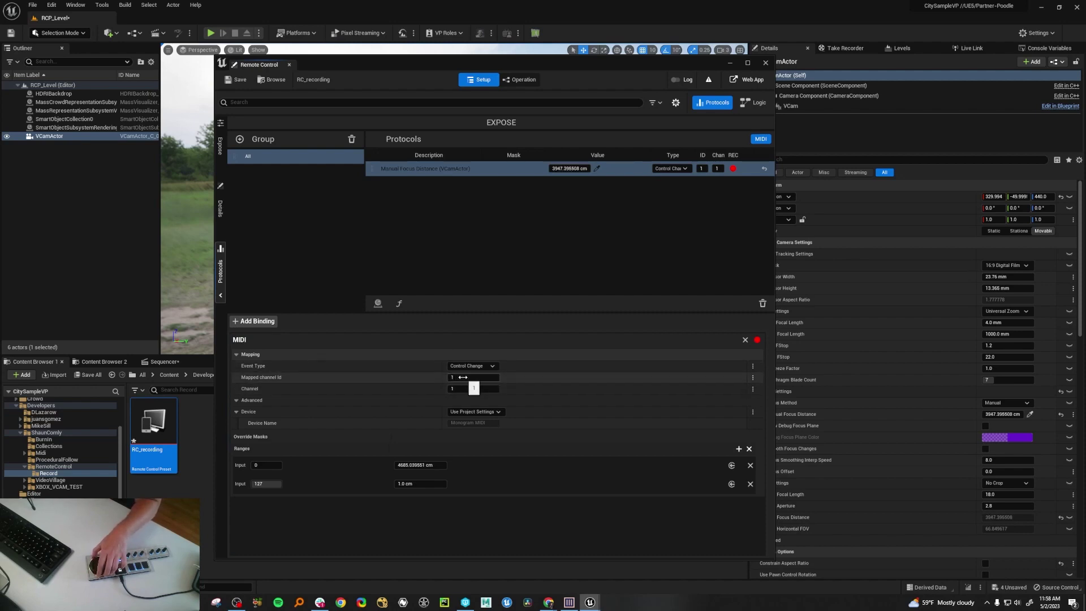
left_click(758, 340)
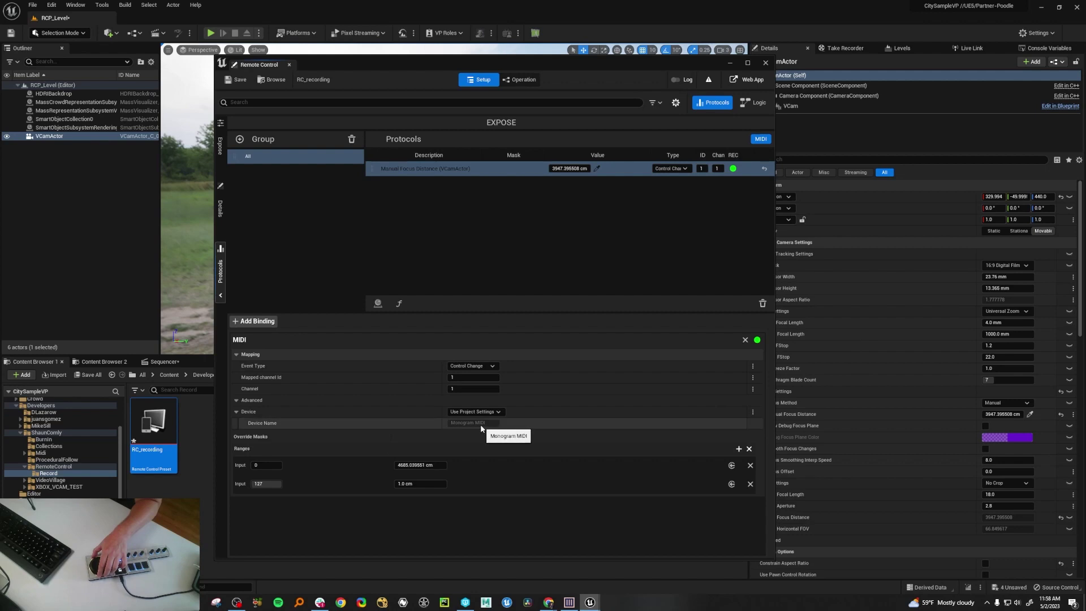
left_click(425, 465)
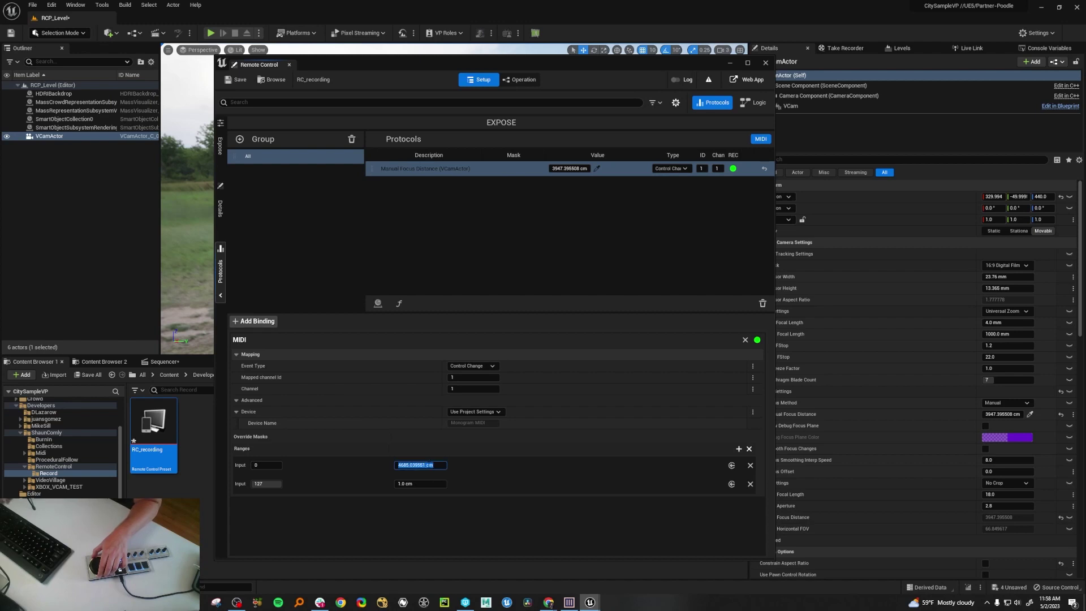
type("500")
key("Tab")
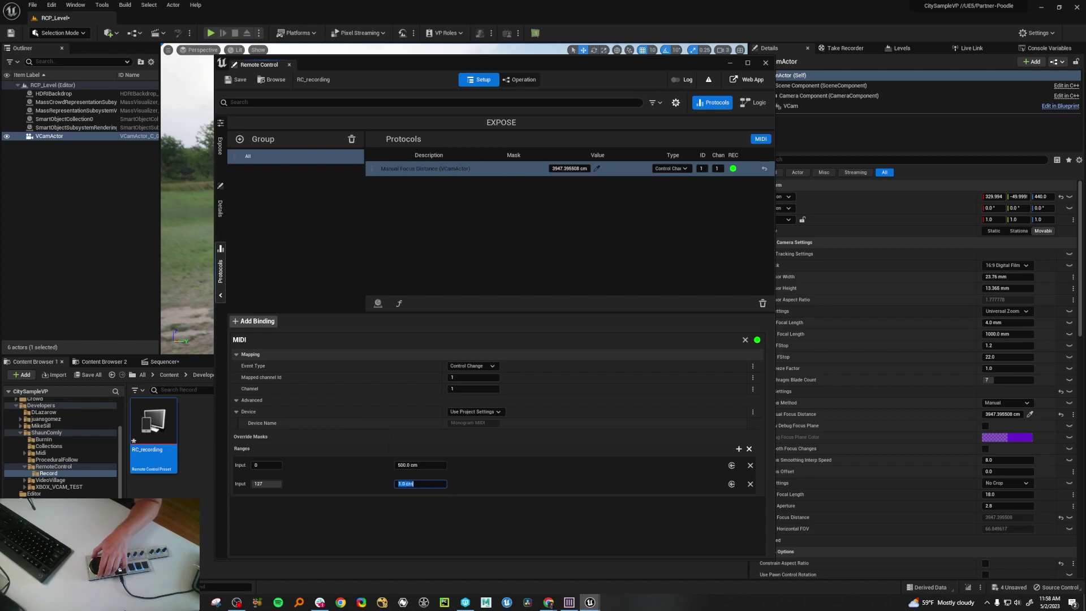
type("1500")
key("Return")
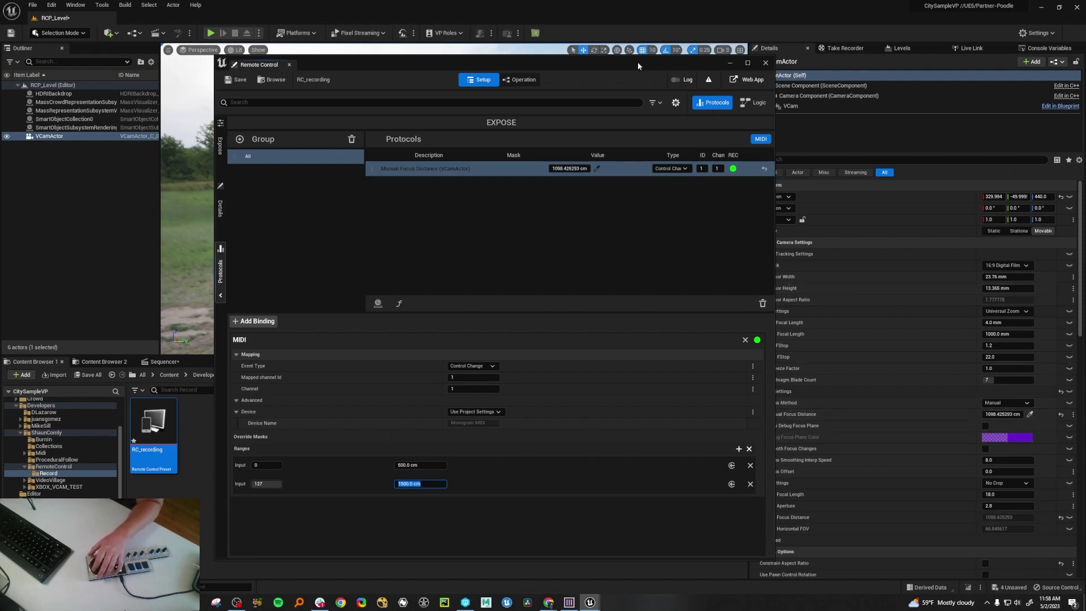
Step: Move the Remote Control window clear of the viewport, enable Draw Debug Focus Plane on the VCamActor, and bring the window back
left_click_drag(638, 66, 470, 387)
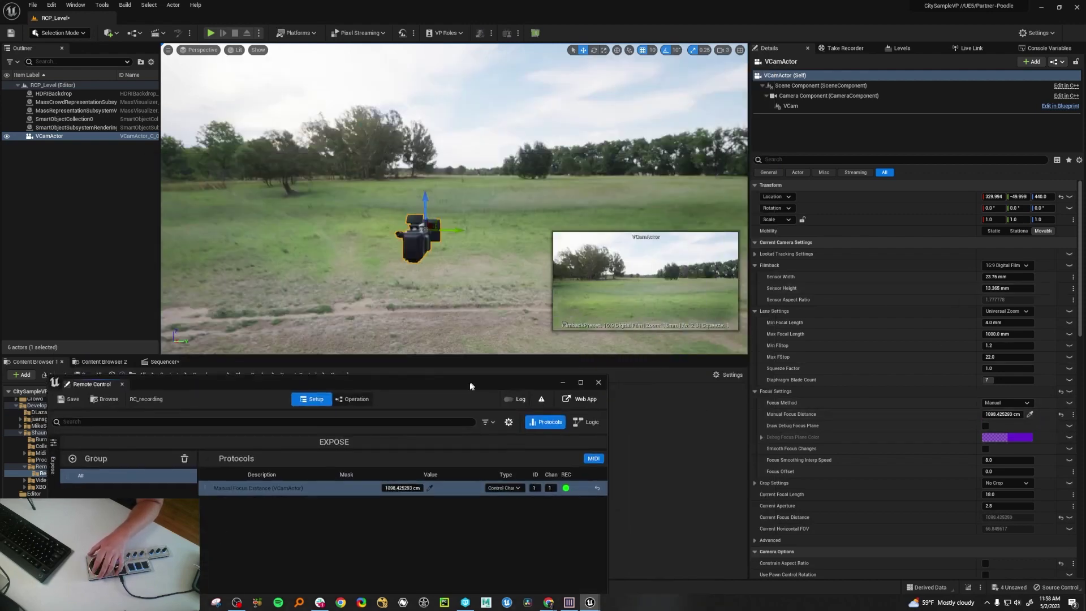
left_click(985, 426)
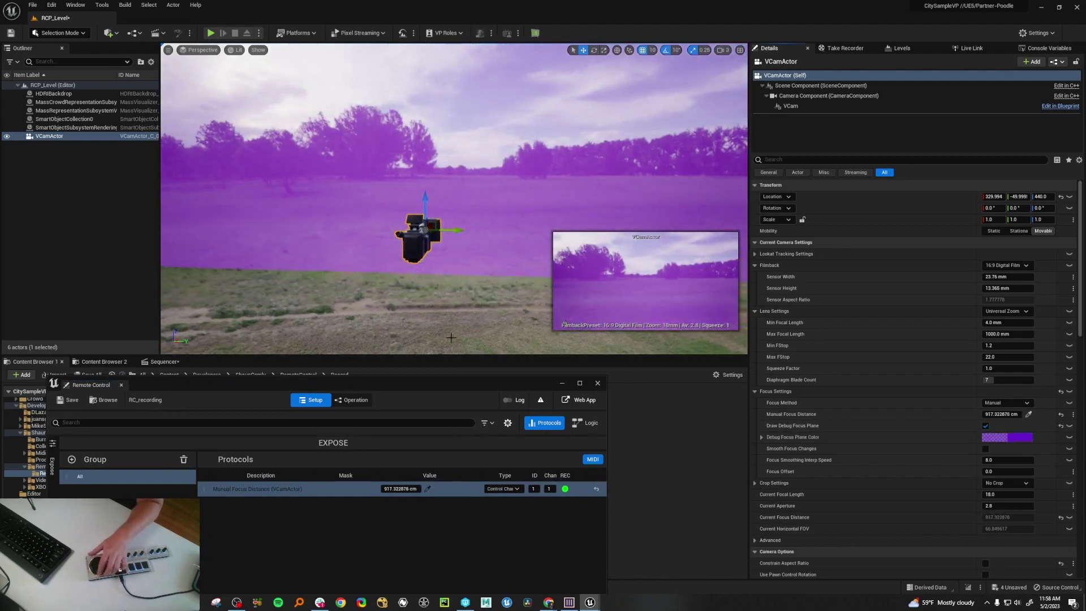
left_click_drag(408, 386, 669, 118)
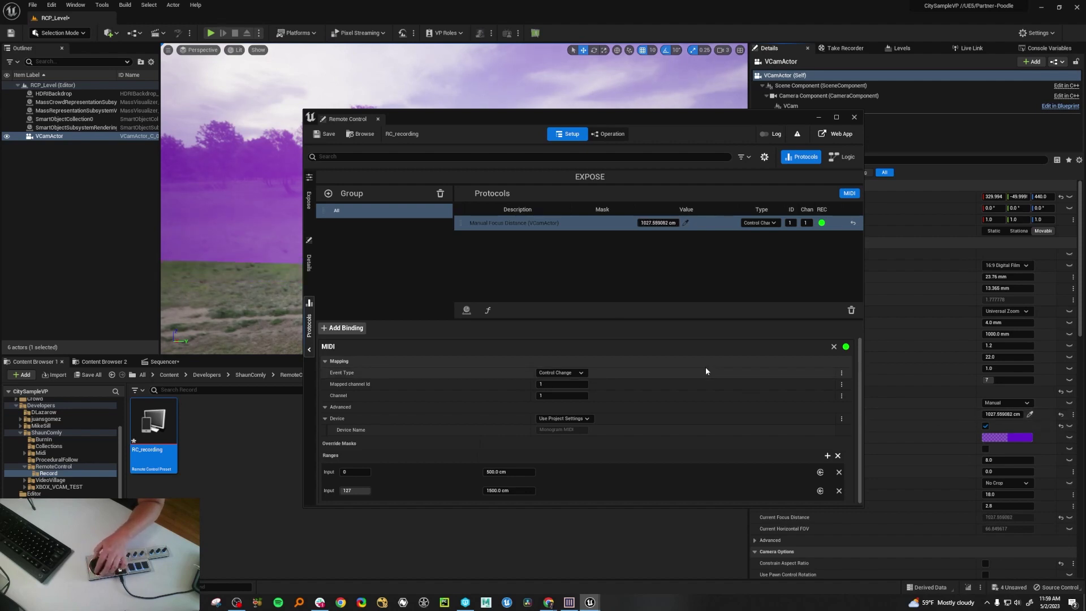
left_click_drag(691, 115, 602, 146)
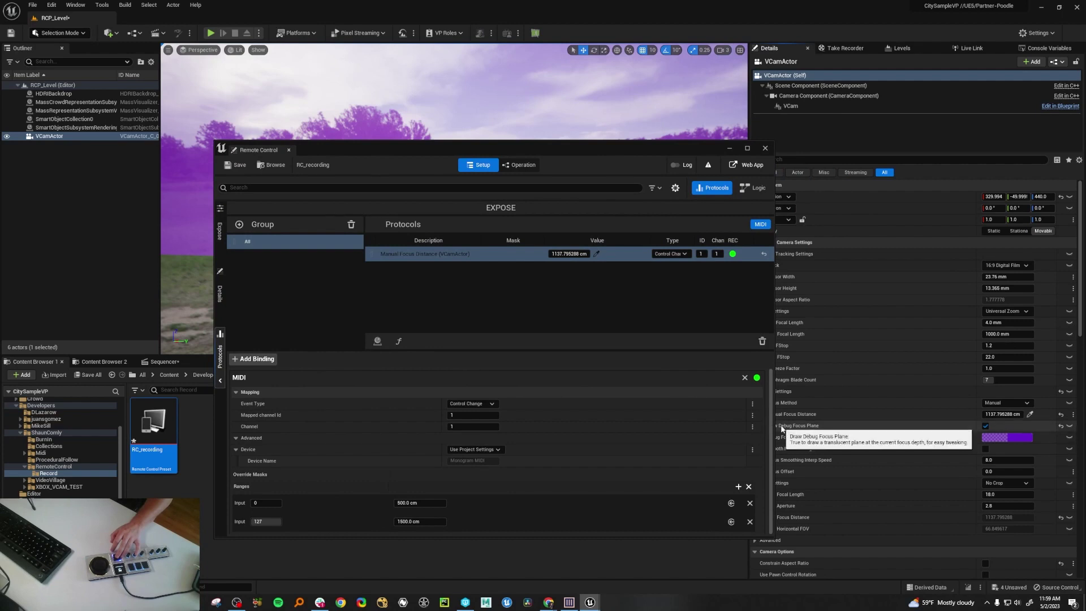
Step: Uncover the VCamActor's details, show the Remote Control log, and expose the Draw Debug Focus Plane property to the preset
left_click_drag(537, 151, 512, 104)
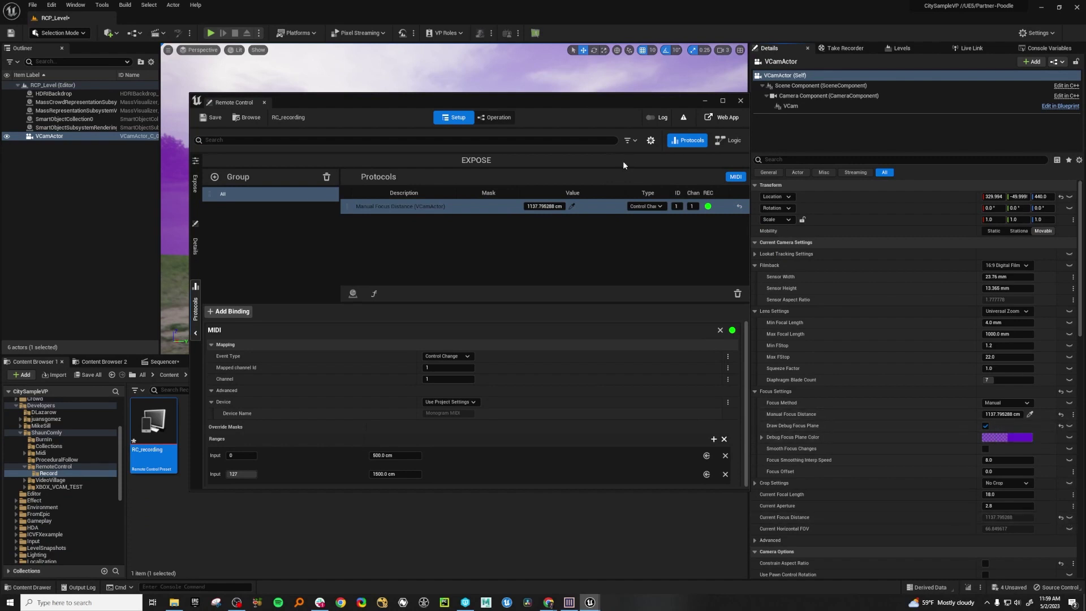
left_click(653, 119)
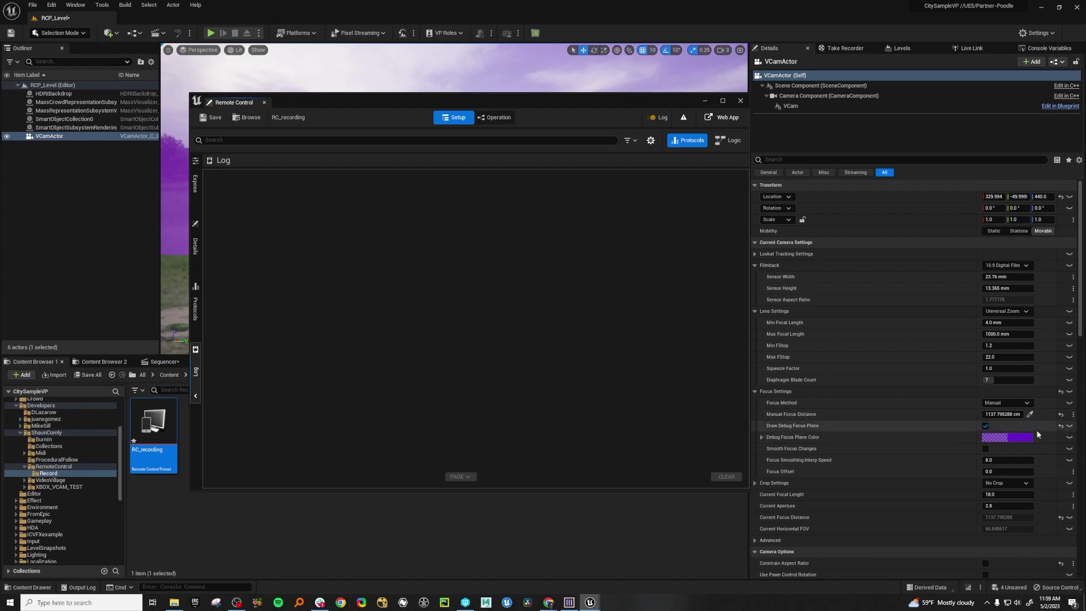
left_click(1070, 427)
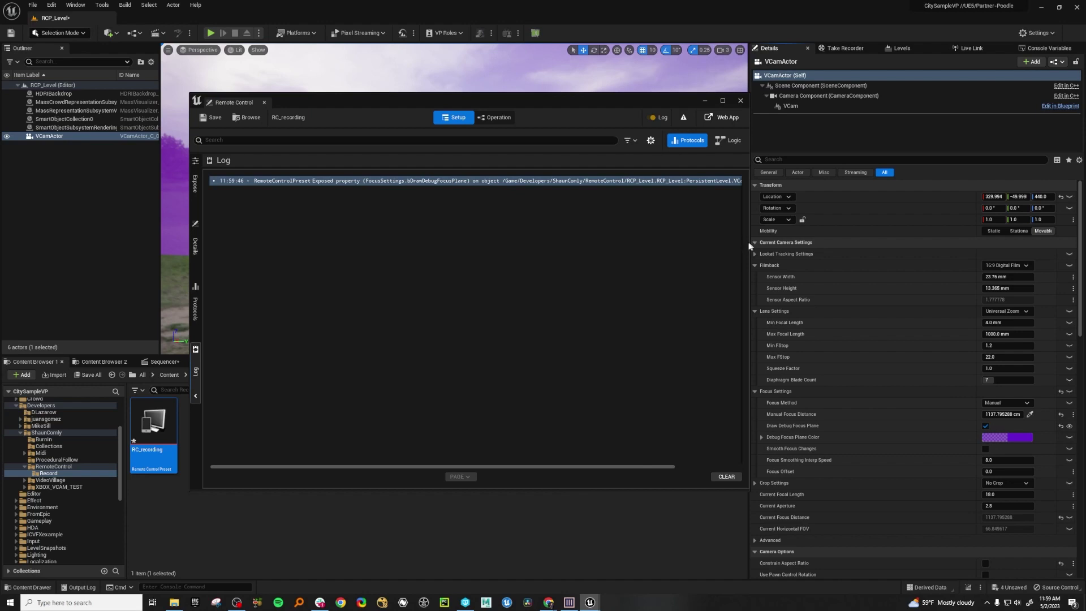
Step: Widen the Remote Control window, examine the log entry for the exposed property, and hide the log
left_click_drag(748, 242, 885, 252)
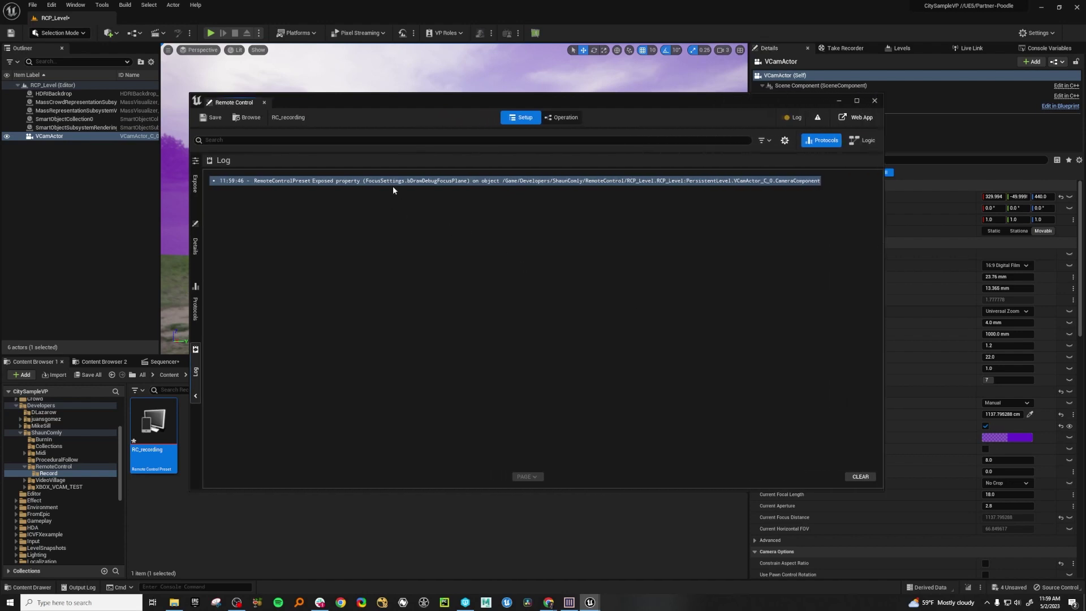
left_click_drag(477, 105, 419, 105)
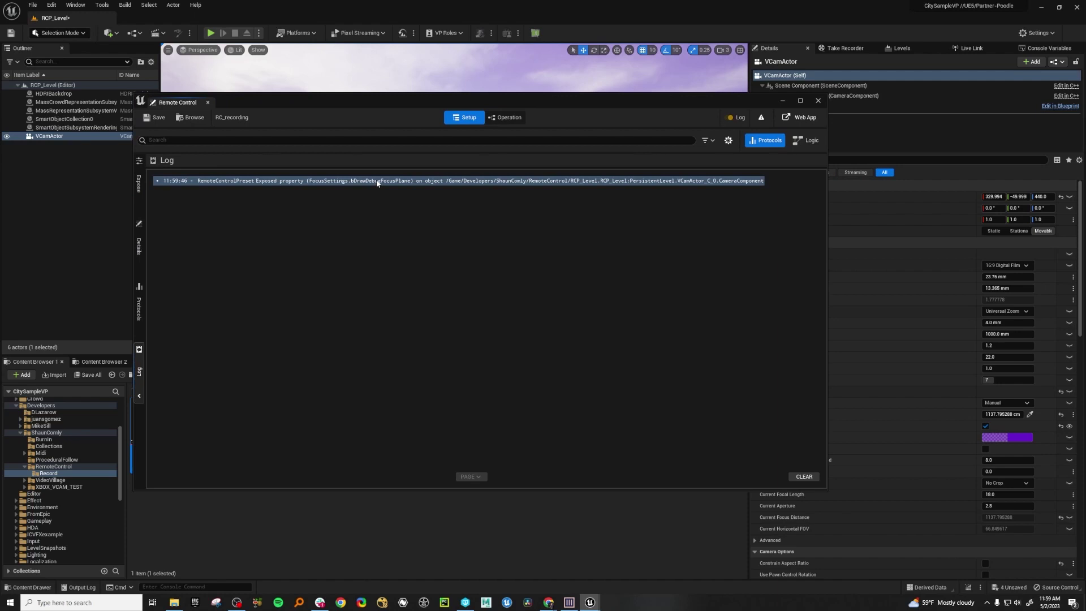
left_click_drag(638, 101, 503, 117)
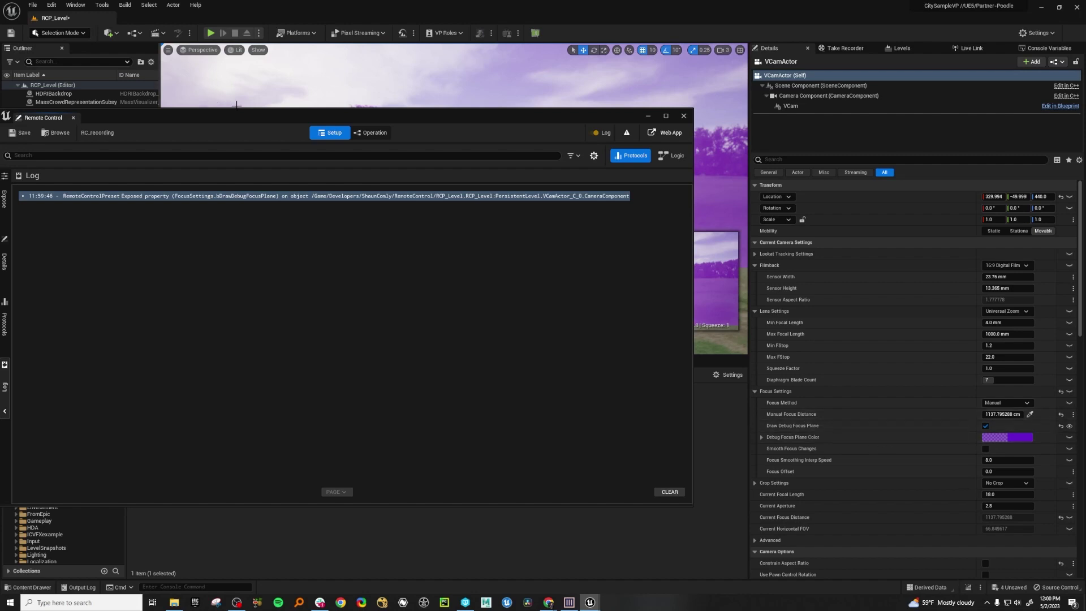
left_click_drag(242, 116, 369, 121)
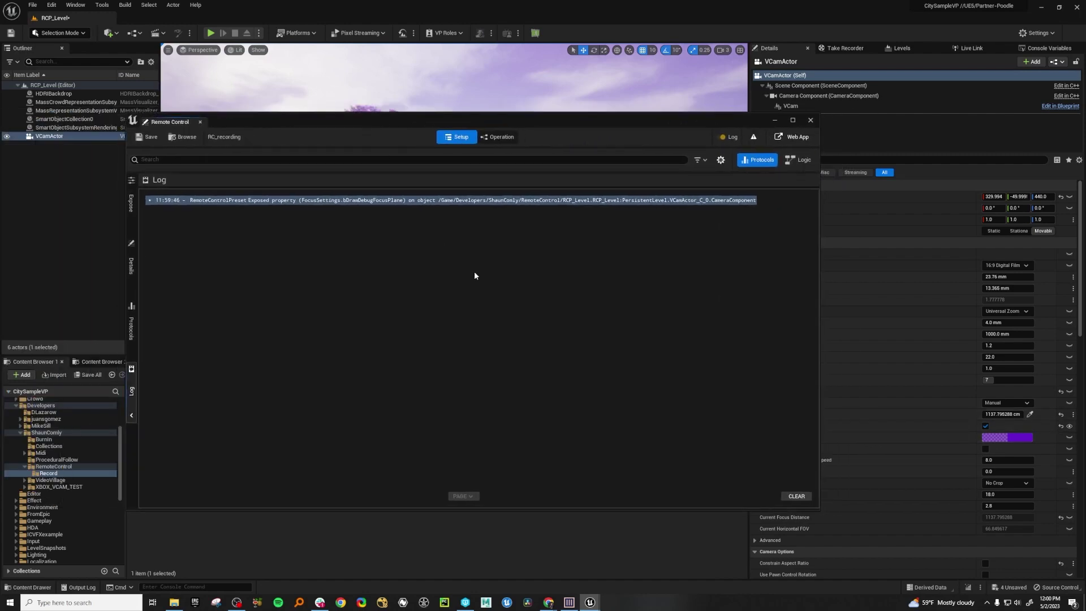
left_click_drag(544, 117, 517, 120)
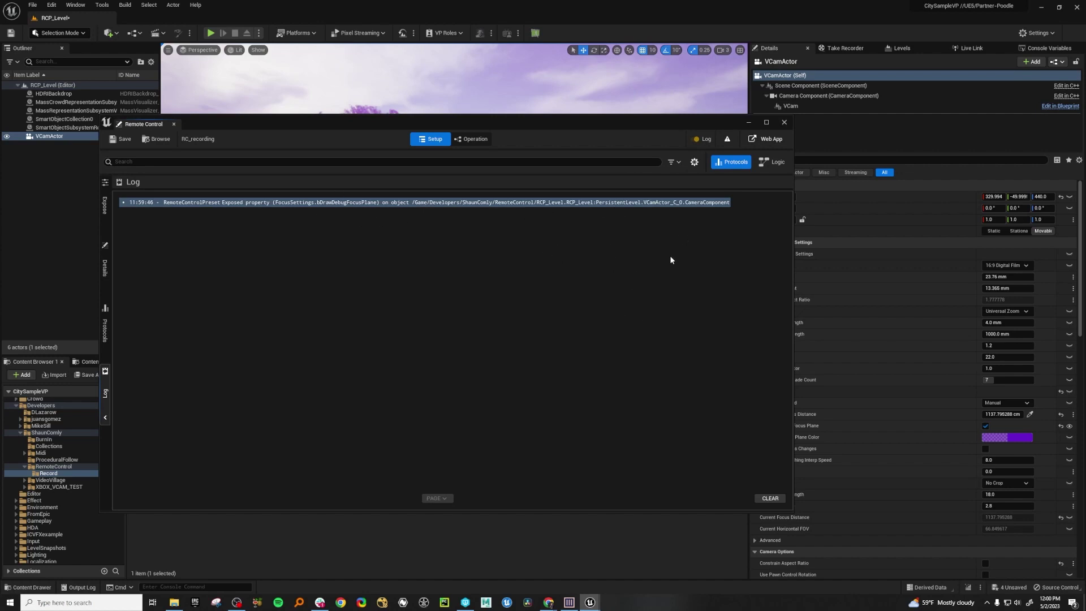
left_click(703, 139)
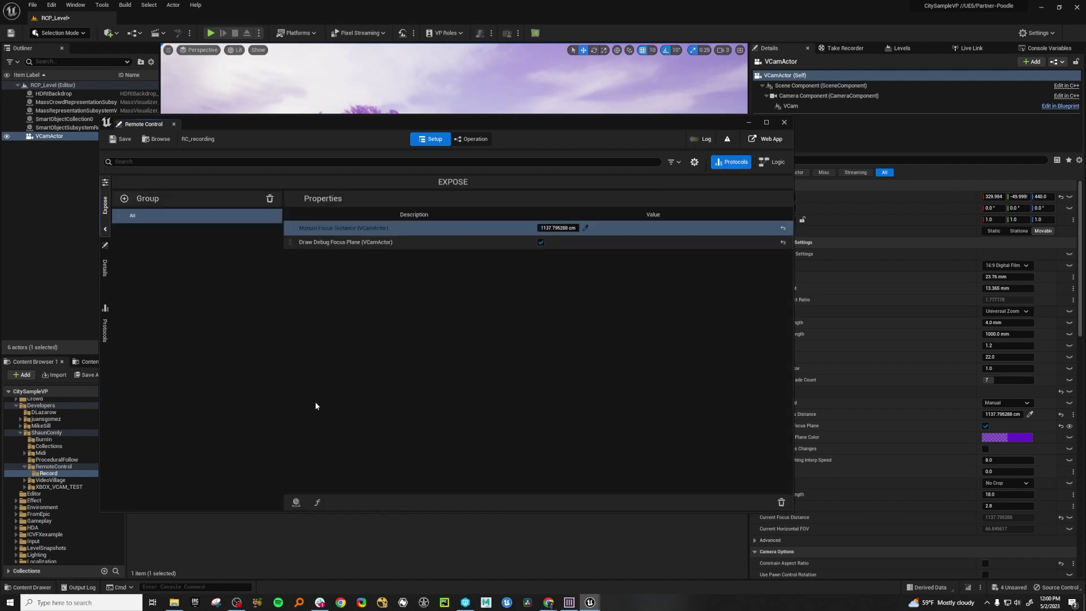
Step: Add a MIDI protocol binding to the exposed Draw Debug Focus Plane property
left_click(404, 238)
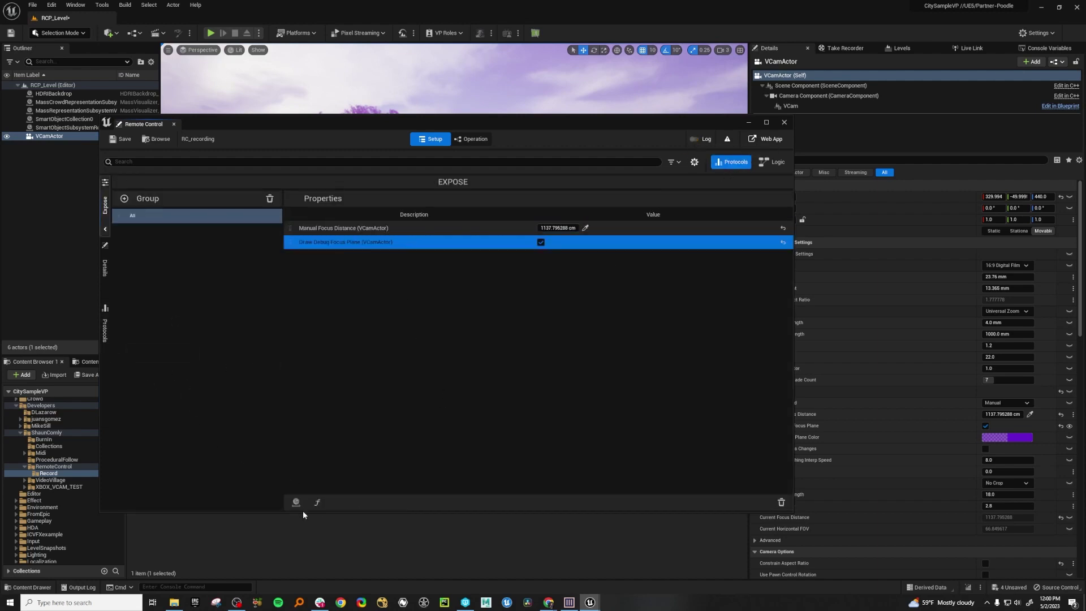
left_click(104, 326)
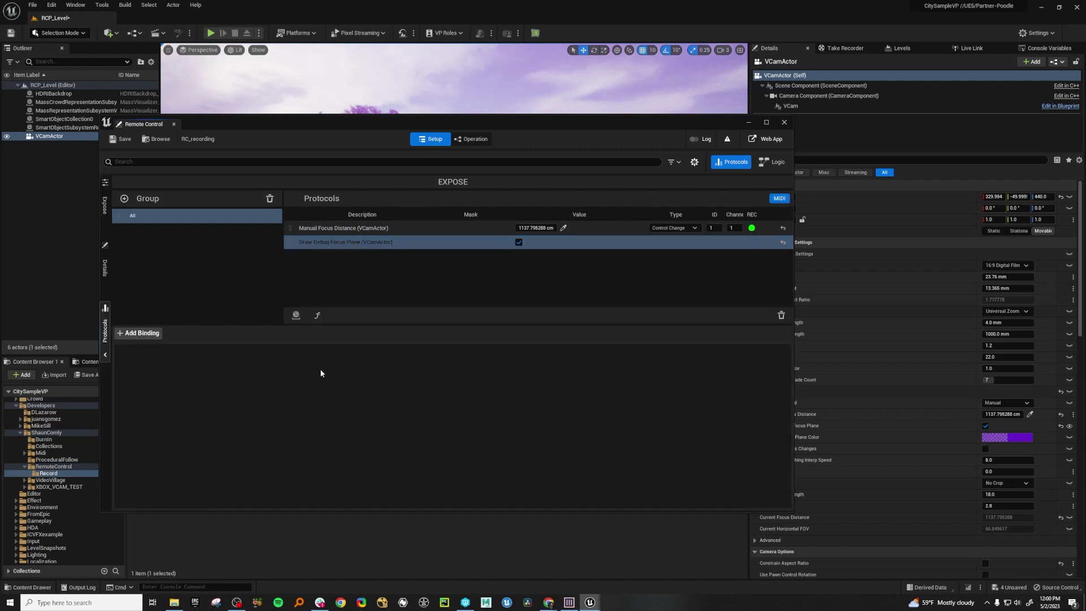
left_click(142, 333)
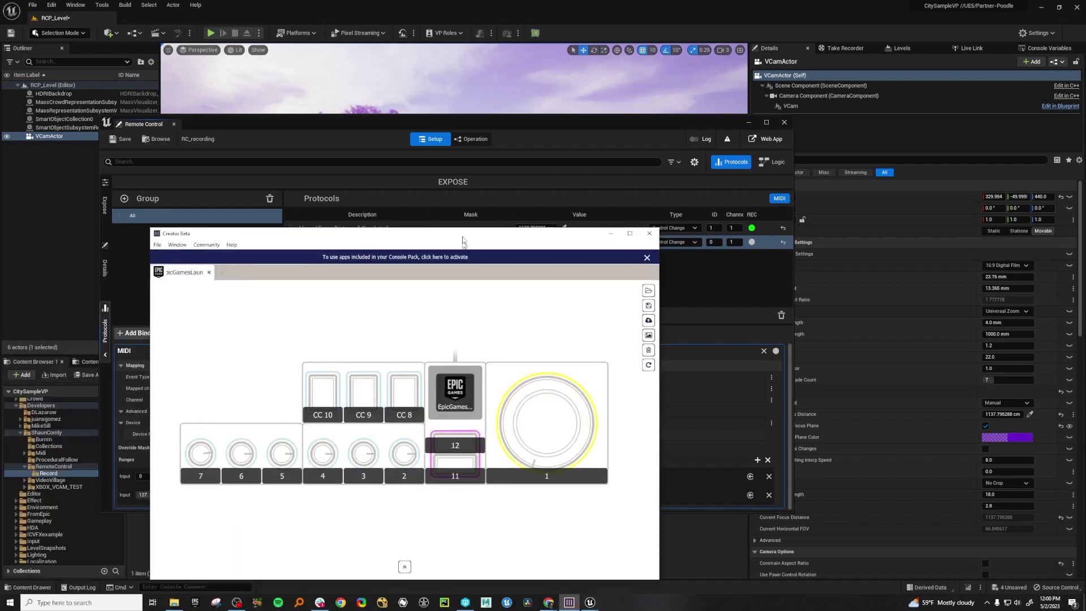
Step: Check the MIDI settings of button 12 in the Creator Beta app, and return to the Remote Control preset
left_click(501, 375)
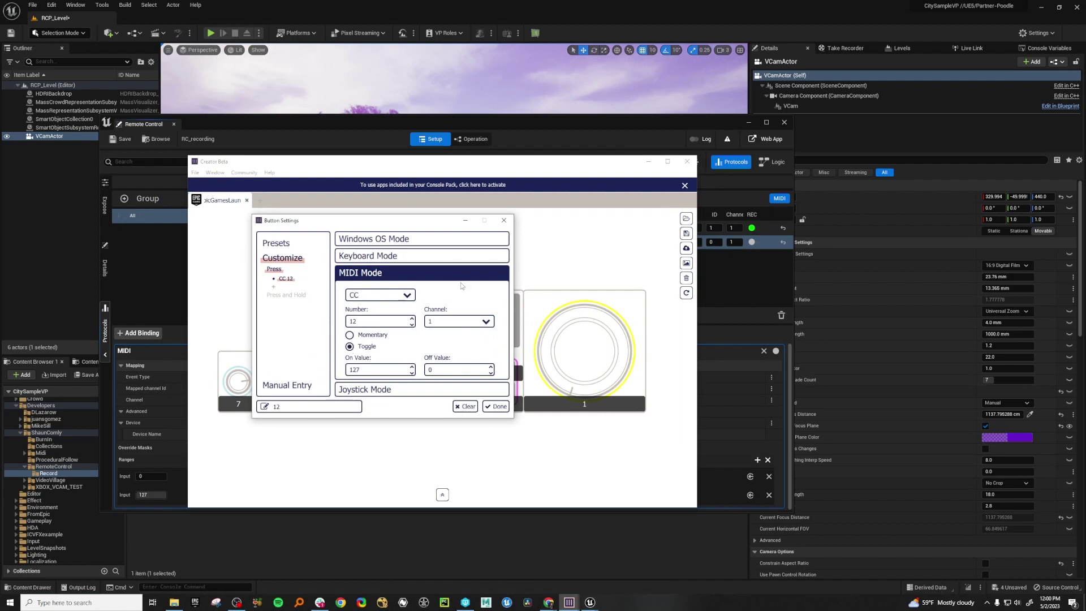
left_click(504, 220)
left_click_drag(578, 163, 552, 172)
left_click(623, 170)
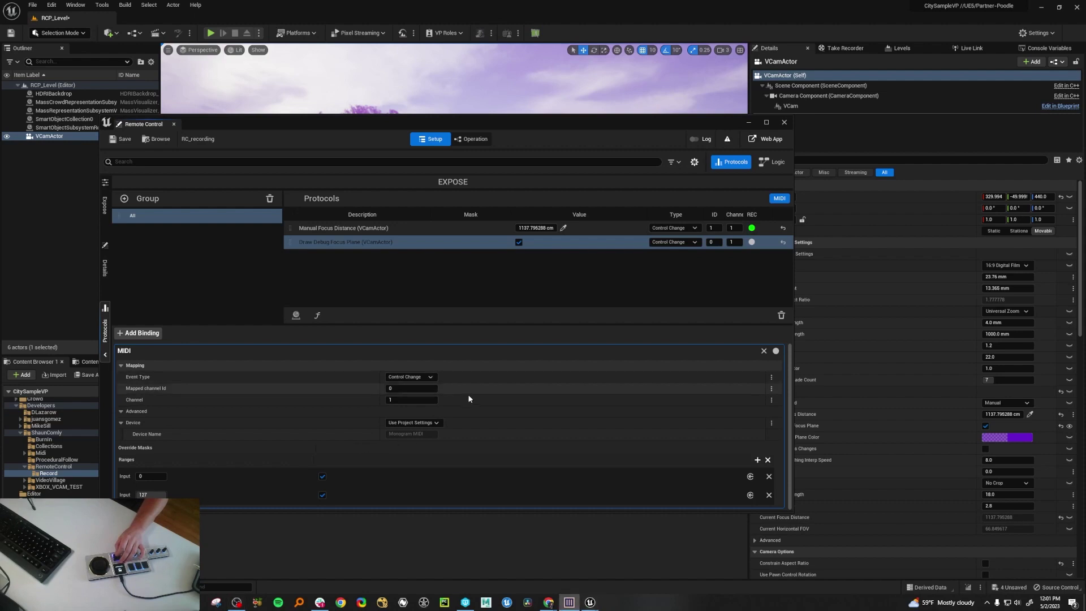
Step: Record controller button 12 as the MIDI input for the Draw Debug Focus Plane binding, and map input 0 to off
left_click(775, 350)
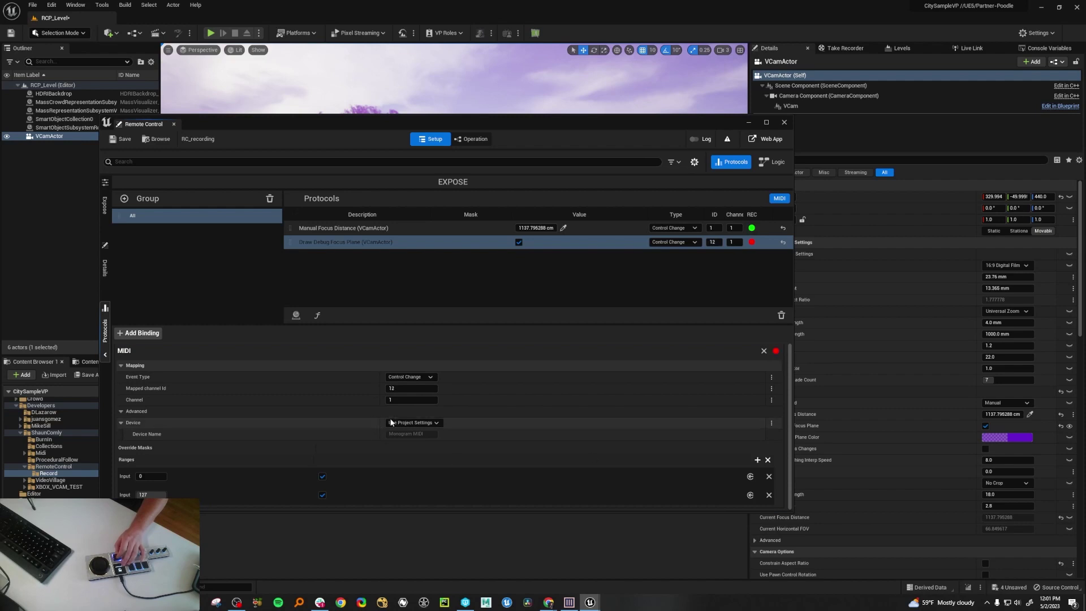
left_click(774, 351)
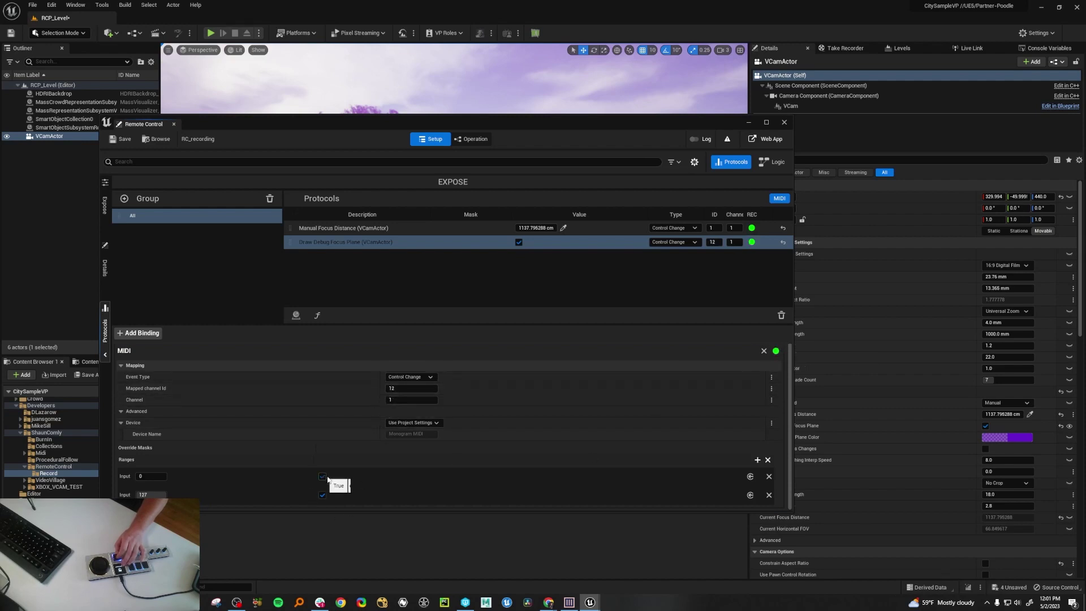
left_click(324, 476)
Step: Move the Remote Control window clear of the viewport to check the focus plane toggling from the controller, and bring it back
left_click_drag(622, 121, 621, 153)
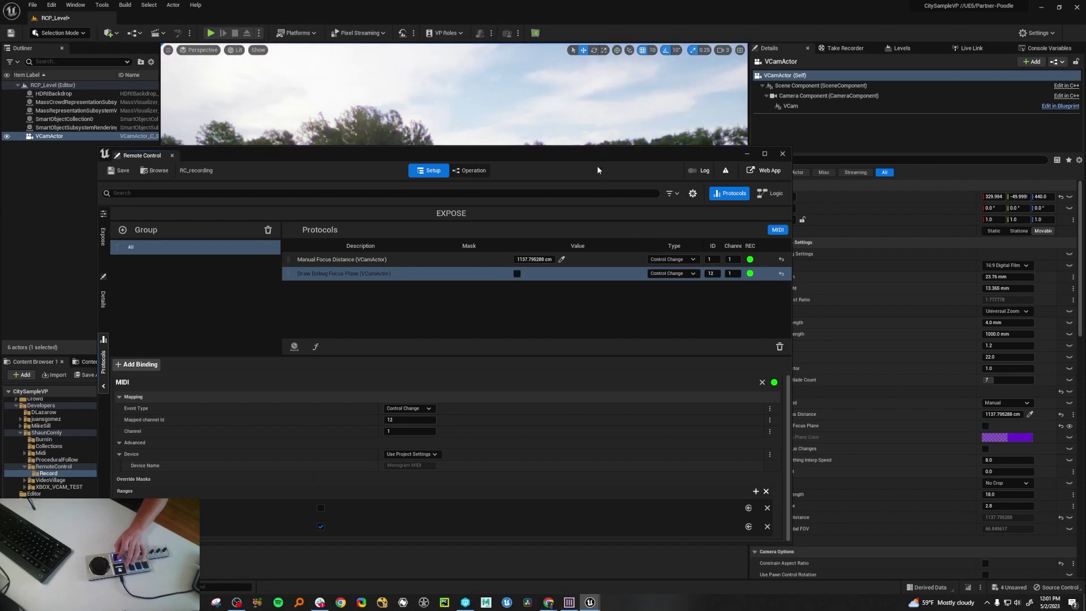
left_click_drag(617, 154, 637, 376)
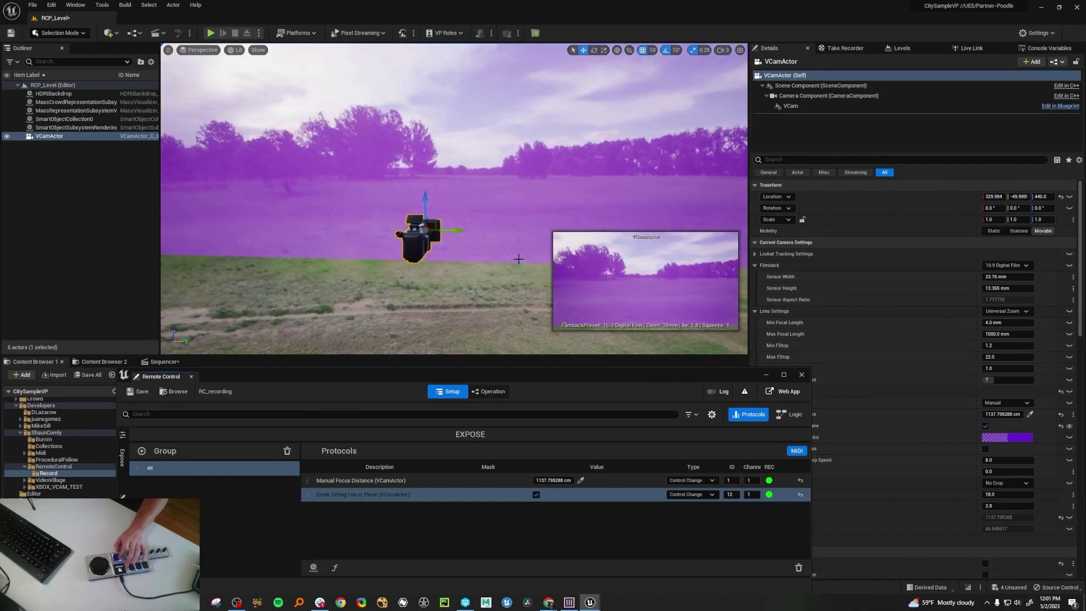
left_click_drag(558, 385, 607, 102)
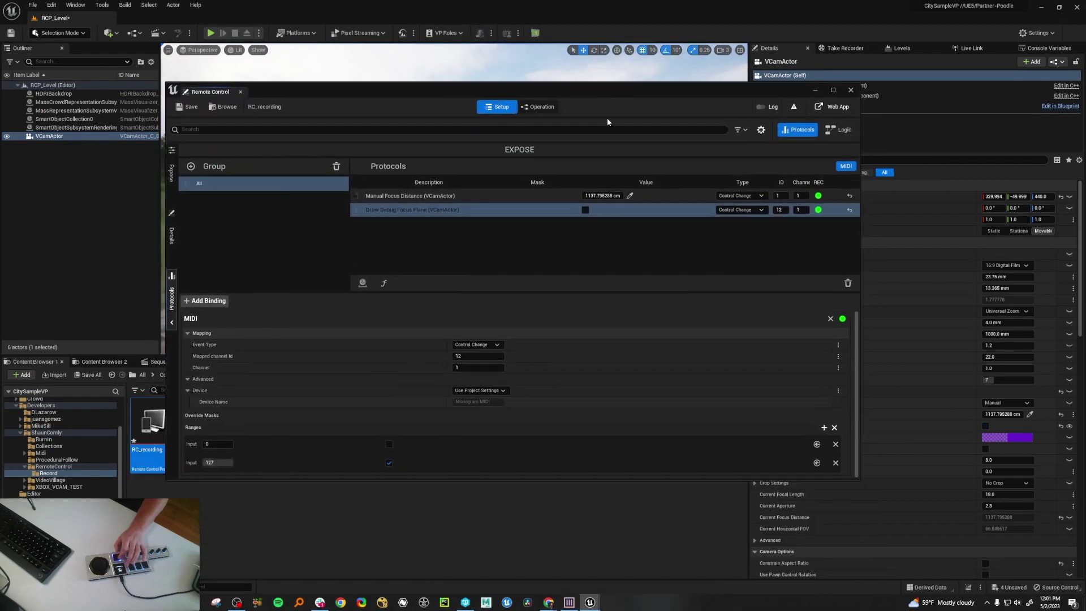
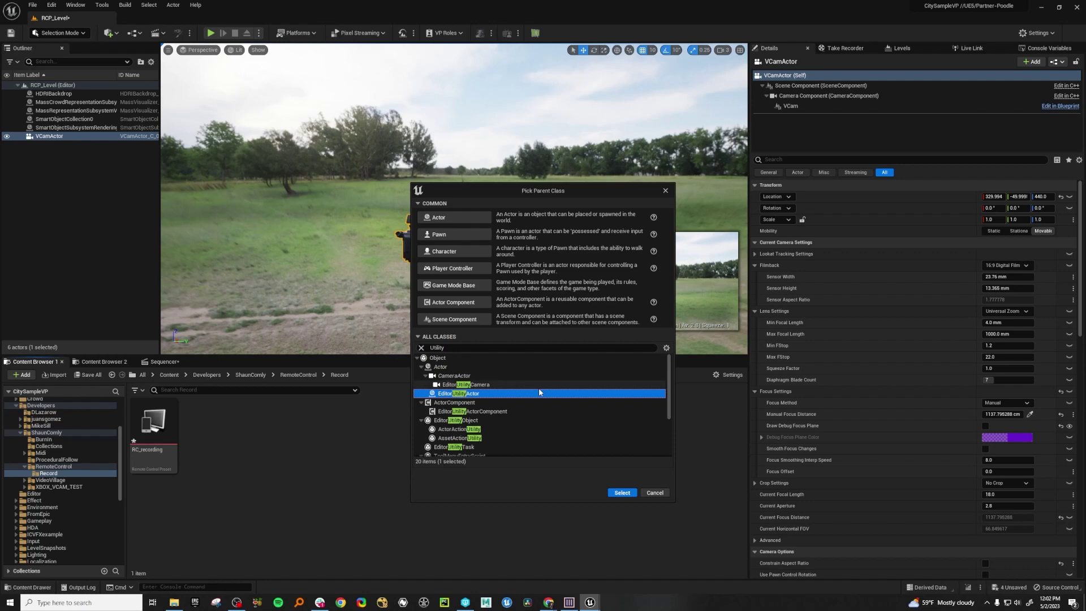
Step: Create a Blueprint class with EditorUtilityActor as its parent in the Record folder, and name it BP_EUA_Record
left_click(622, 493)
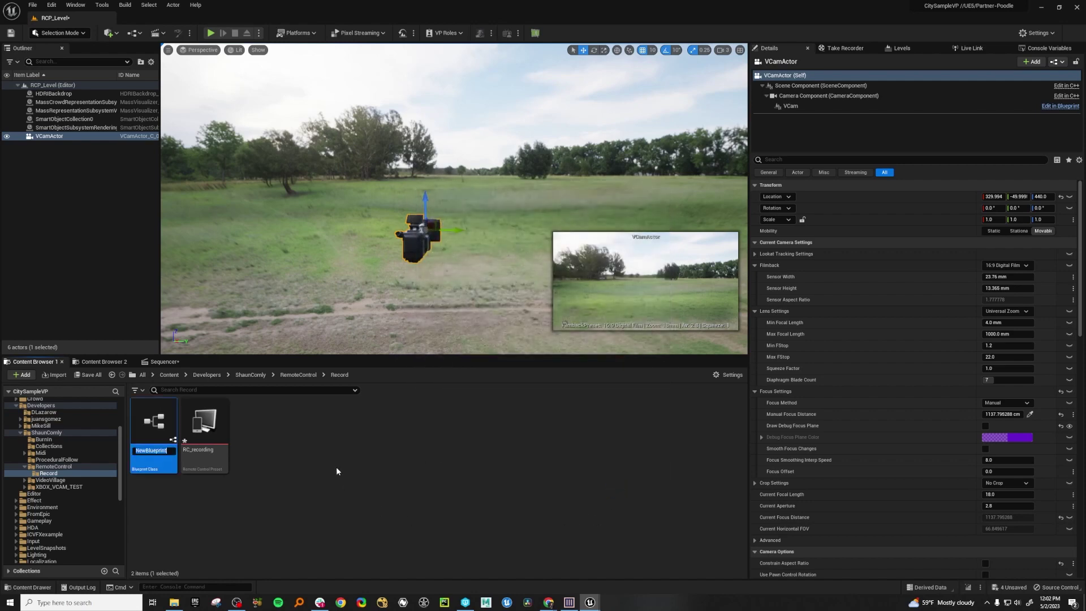
type("BP_EUA_Record")
key("Return")
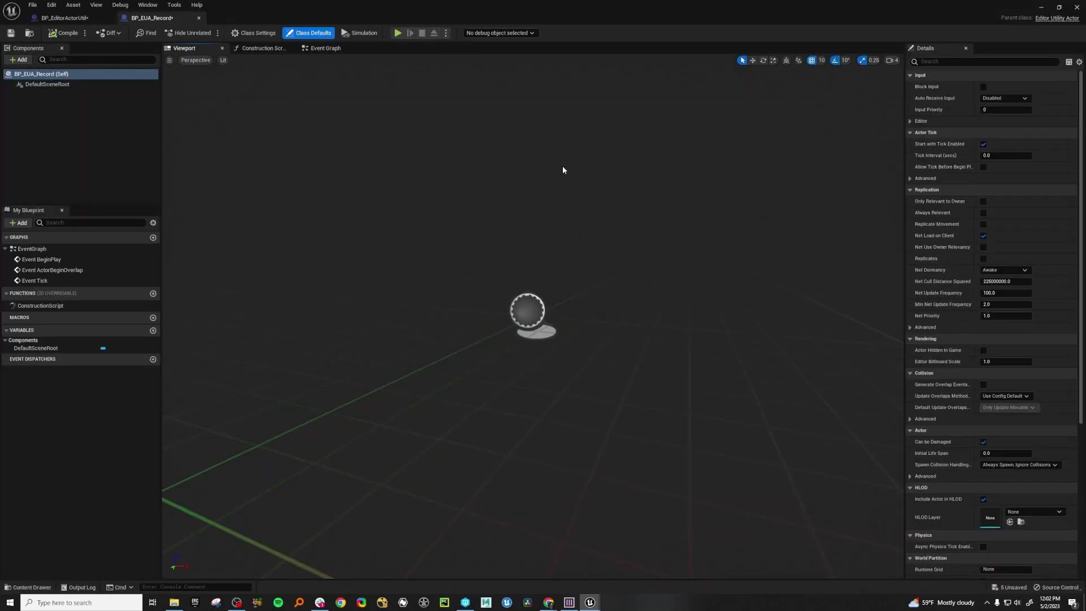
Step: Open the event graph of BP_EUA_Record and delete its three default event nodes
left_click(325, 48)
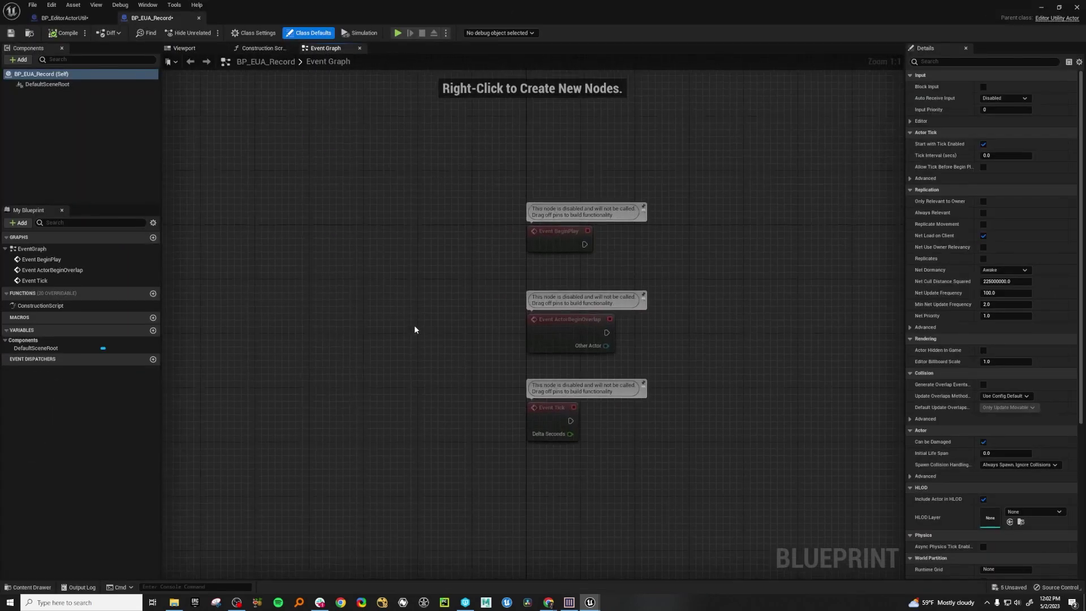
left_click_drag(333, 216, 606, 505)
key("Delete")
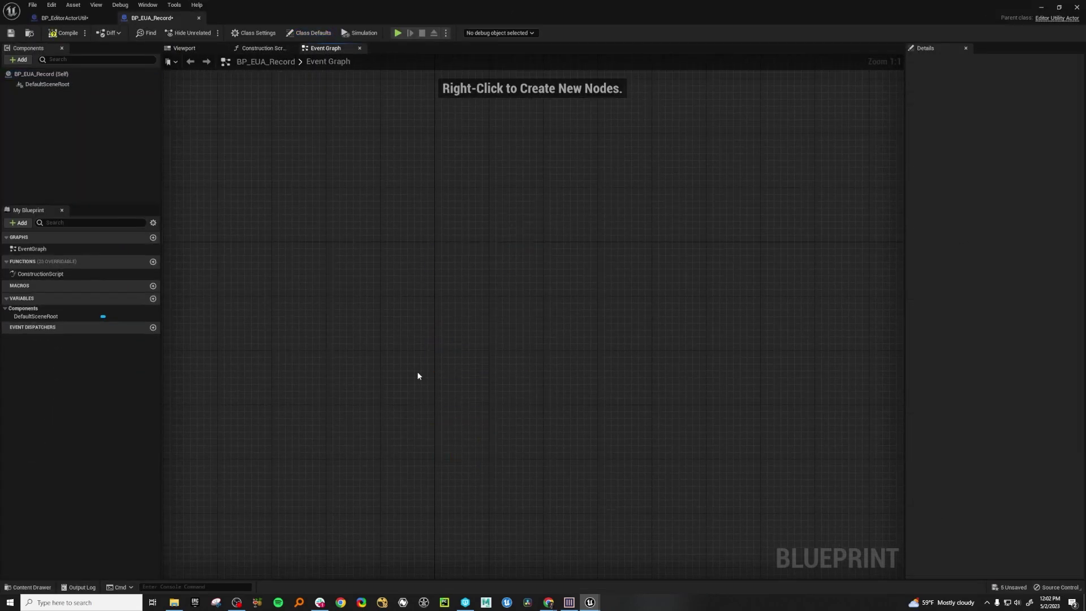
Step: Add a custom event named Ke_Record_TC to the event graph
right_click(418, 375)
type("custom event")
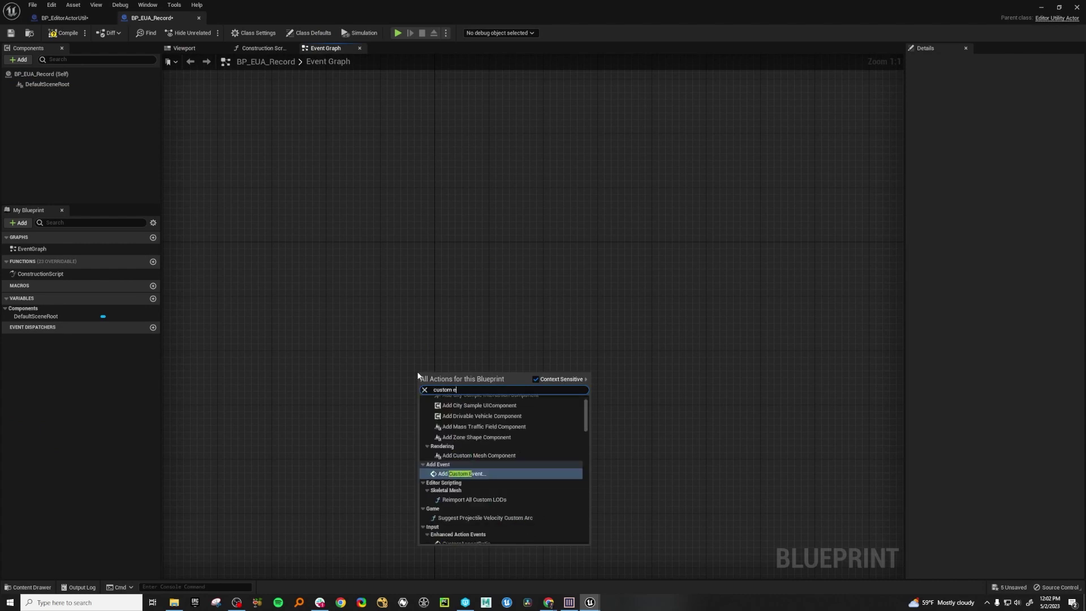
left_click(481, 412)
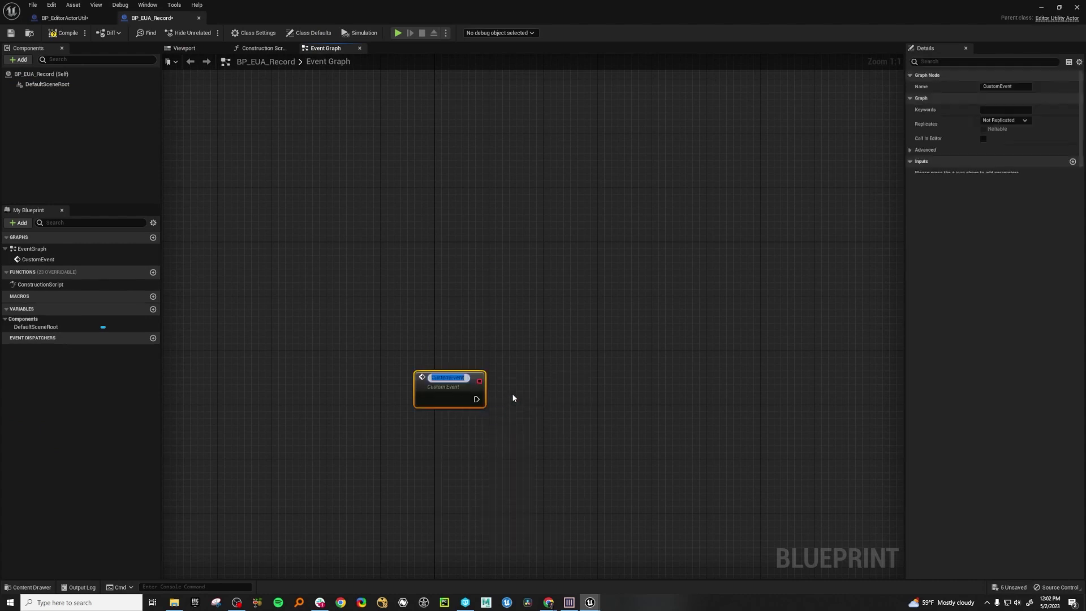
type("Ke")
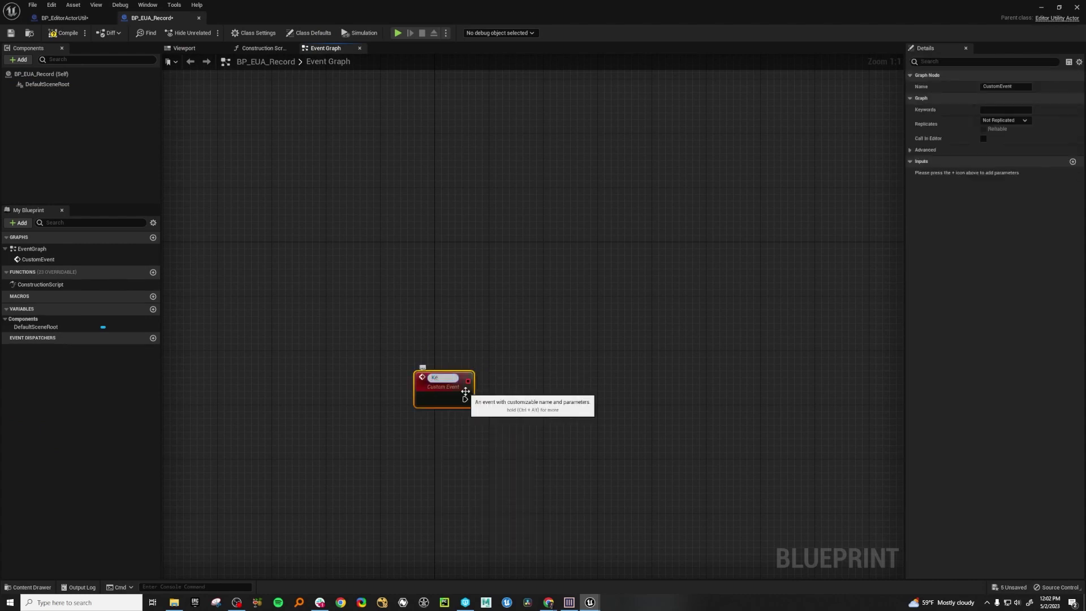
type("_Record_TC")
key("Return")
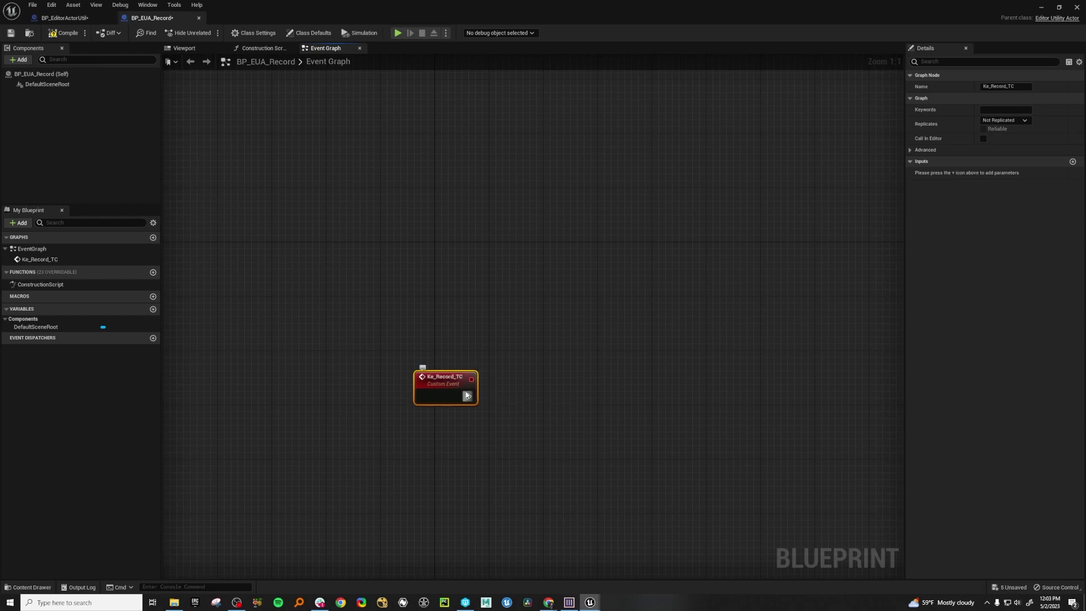
Step: Close the BP_EditorActorUtil blueprint, and add an Open Take Recorder Panel node executed from the Ke_Record_TC event
left_click(109, 18)
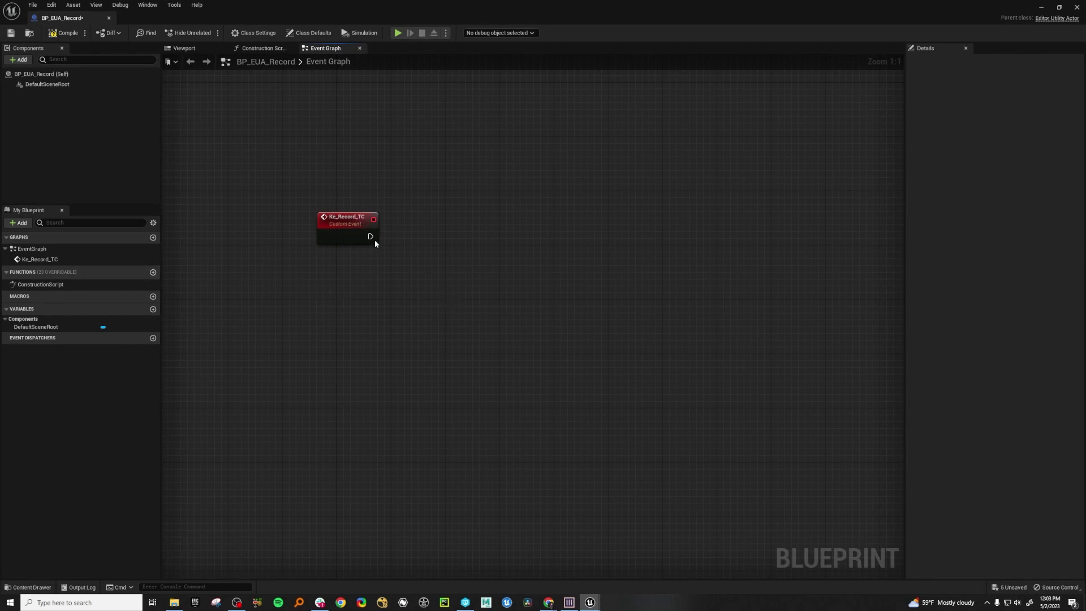
left_click_drag(370, 236, 501, 251)
type("open take")
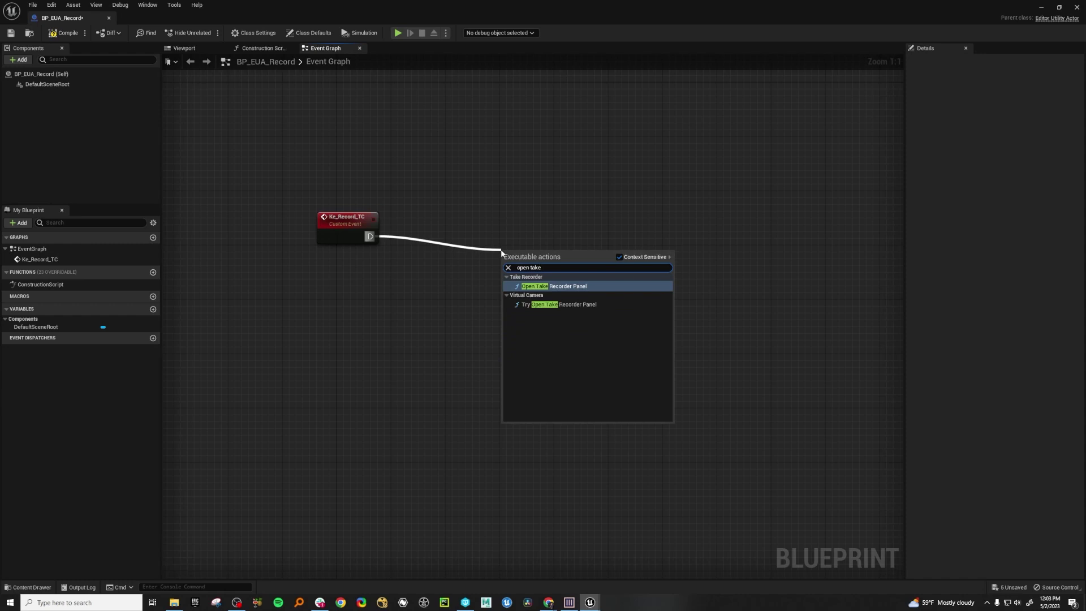
key("Return")
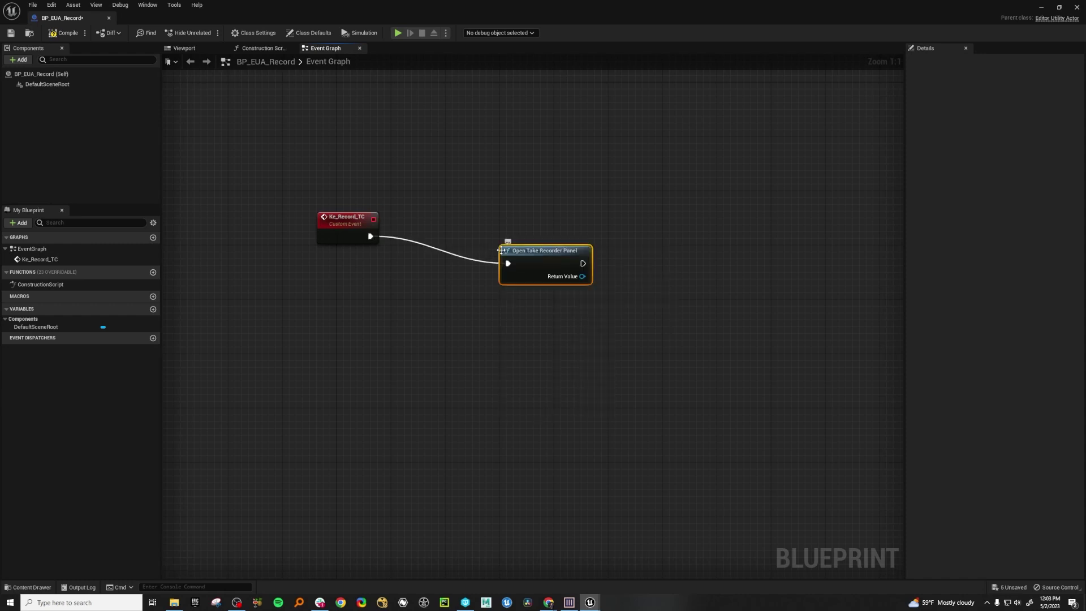
Step: Add a Start Recording node targeting the Return Value of the Open Take Recorder Panel node
left_click_drag(582, 276, 647, 264)
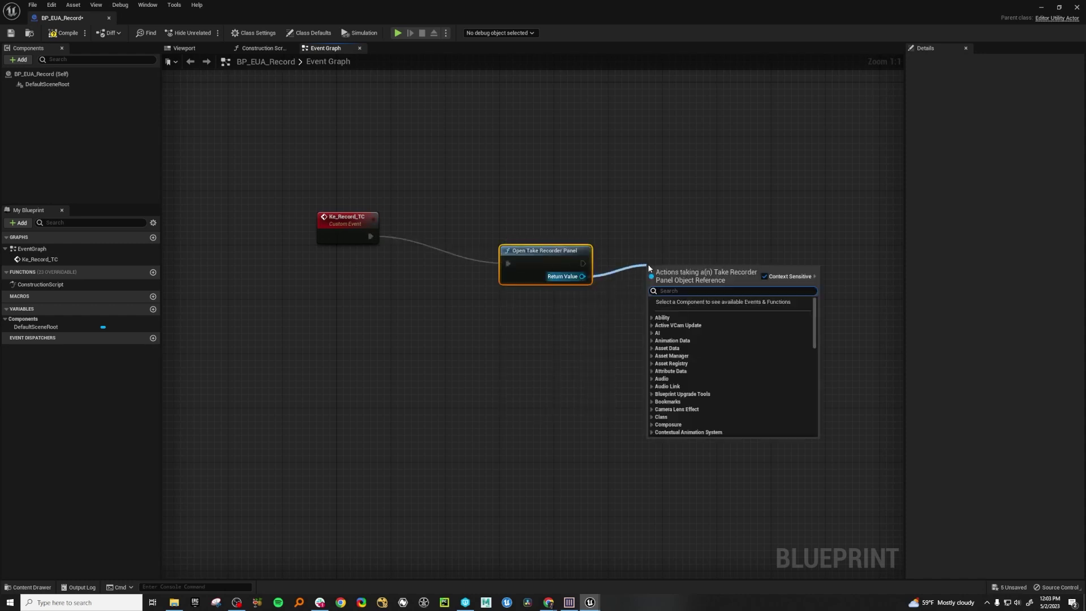
type("start re")
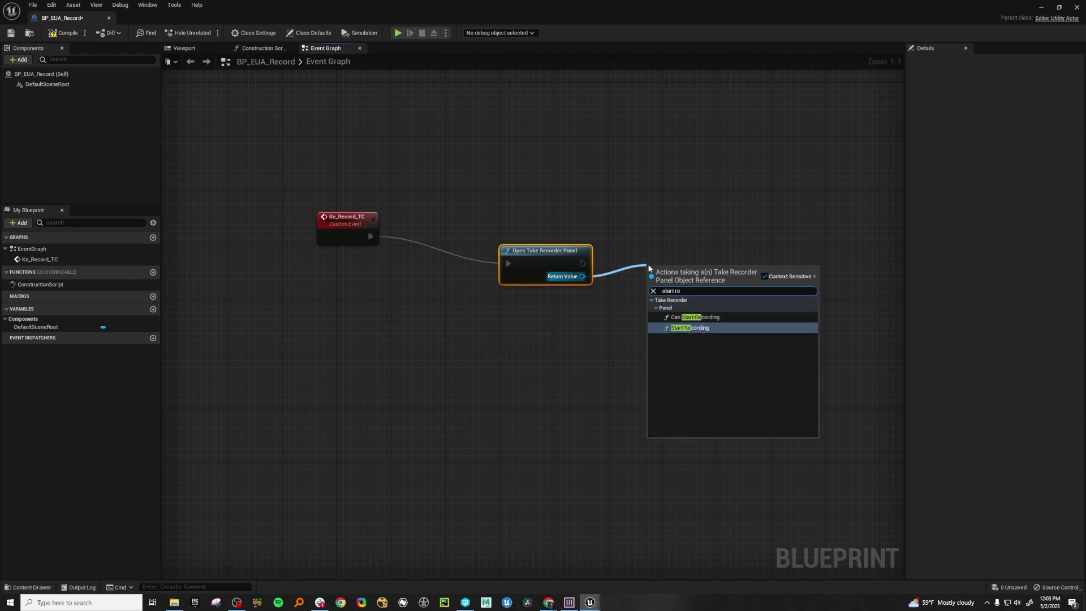
left_click(679, 328)
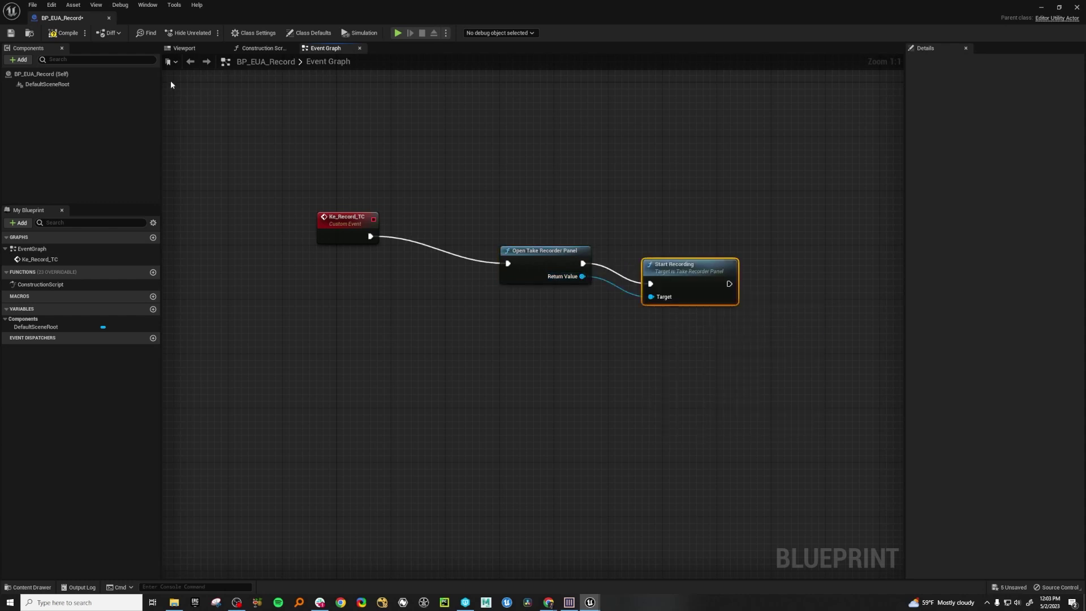
Step: Uncover the level editor and place a BP_EUA_Record actor in the level beside the VCamActor
left_click_drag(341, 8, 1085, 193)
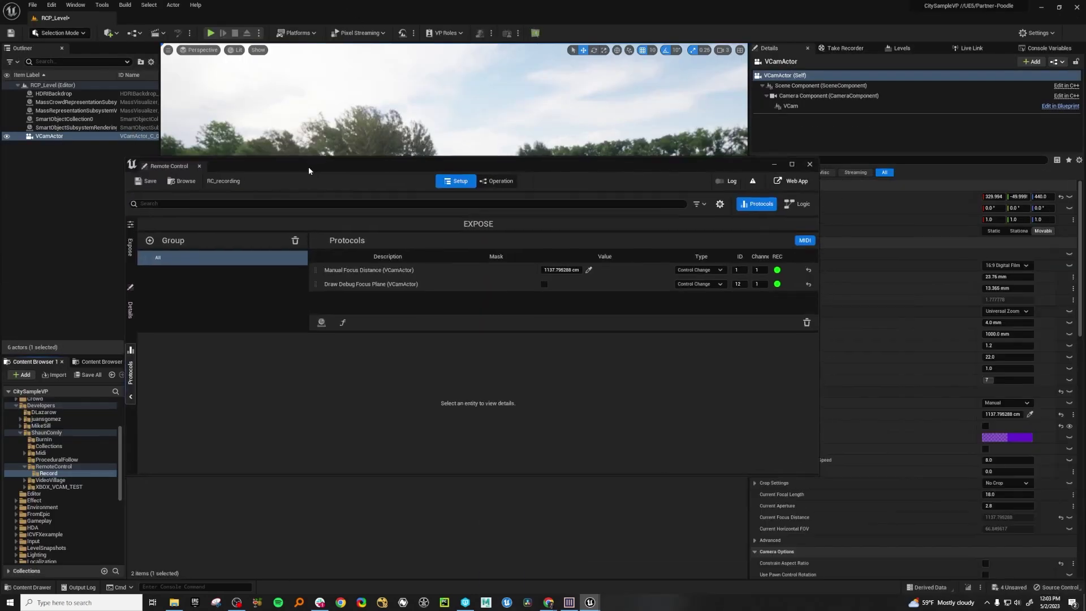
left_click_drag(405, 132, 719, 425)
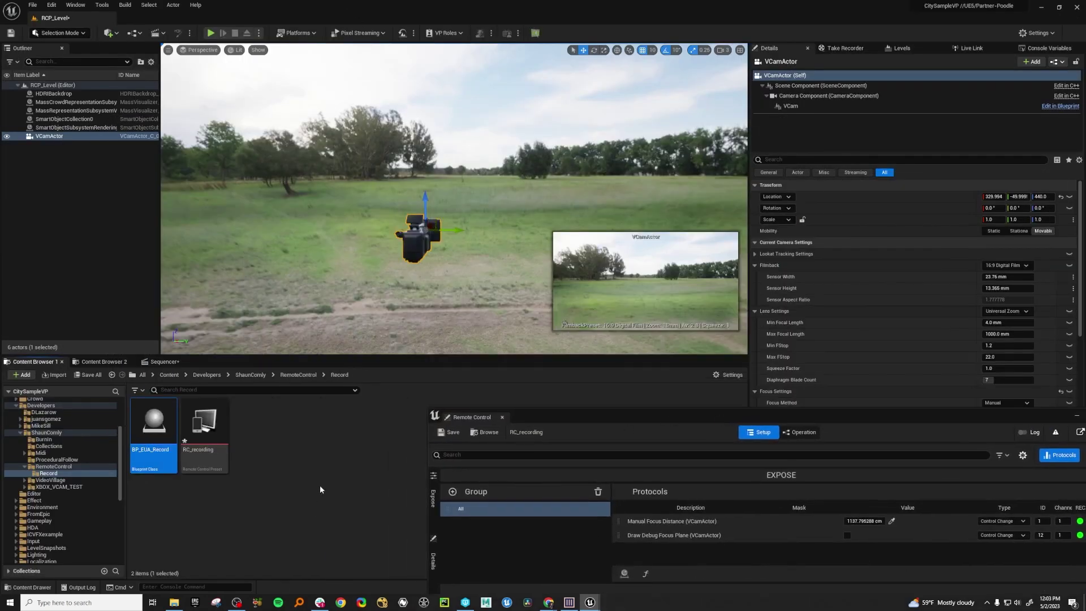
left_click_drag(164, 423, 281, 232)
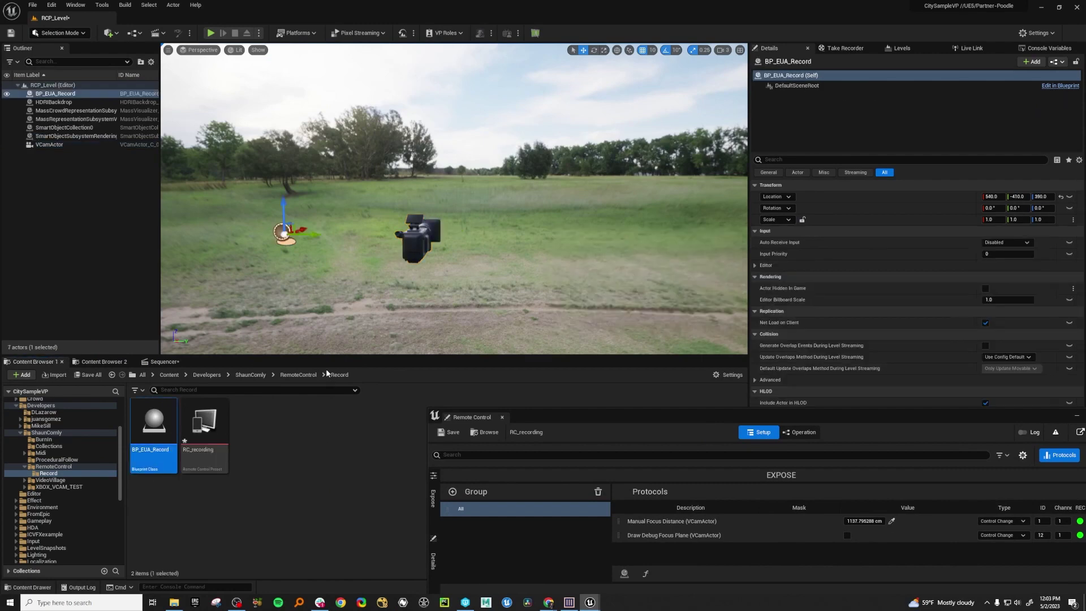
Step: Expose the Ke_Record_TC actor function of BP_EUA_Record in the RC_recording preset
left_click_drag(636, 424, 416, 177)
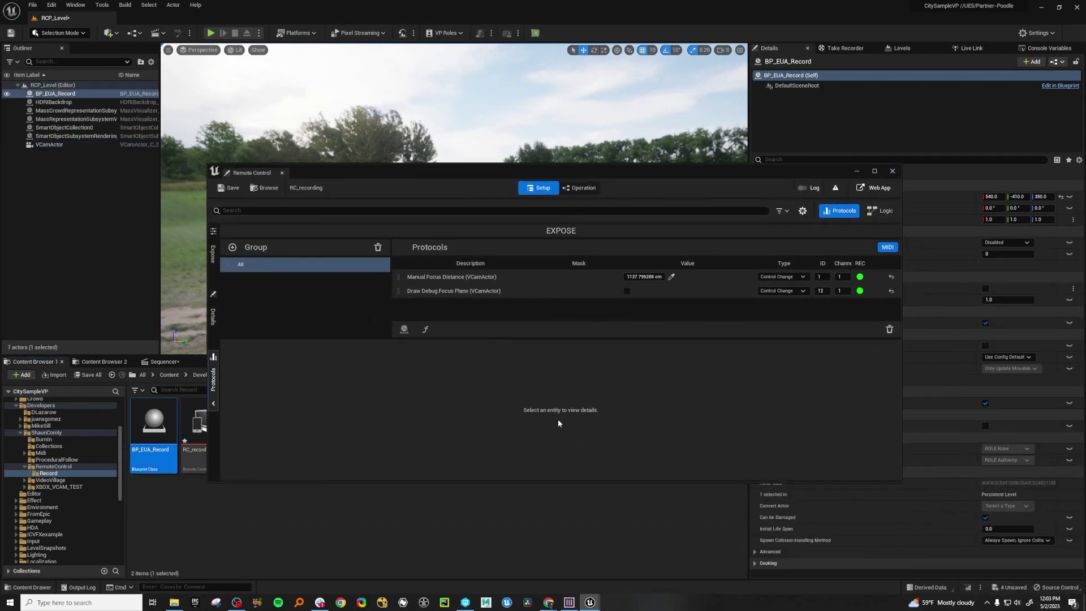
left_click(425, 329)
mouse_move(497, 372)
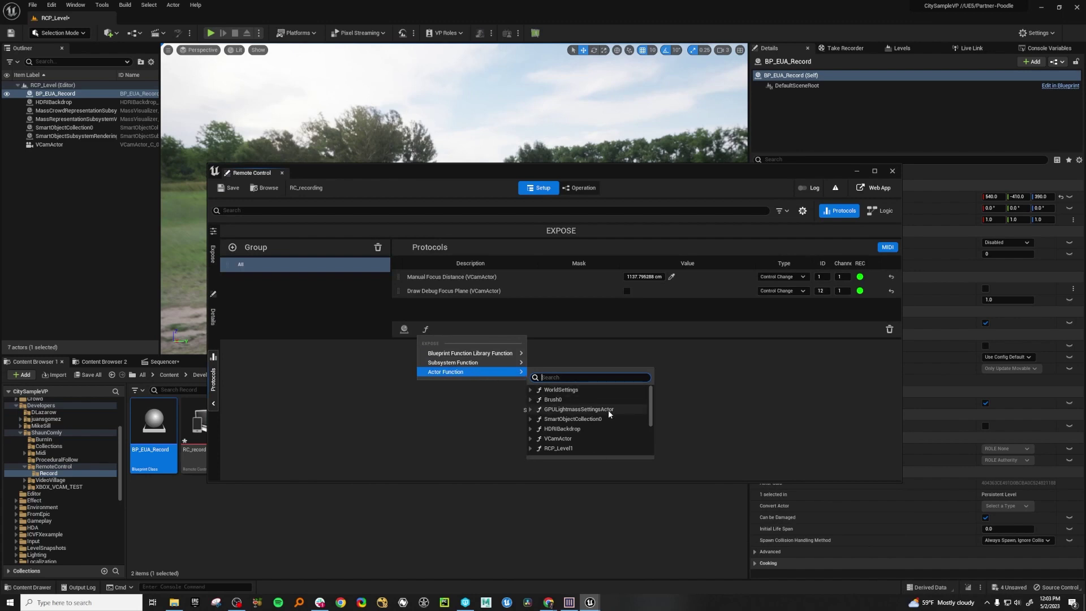
scroll(609, 410, "down", 2)
scroll(609, 414, "down", 2)
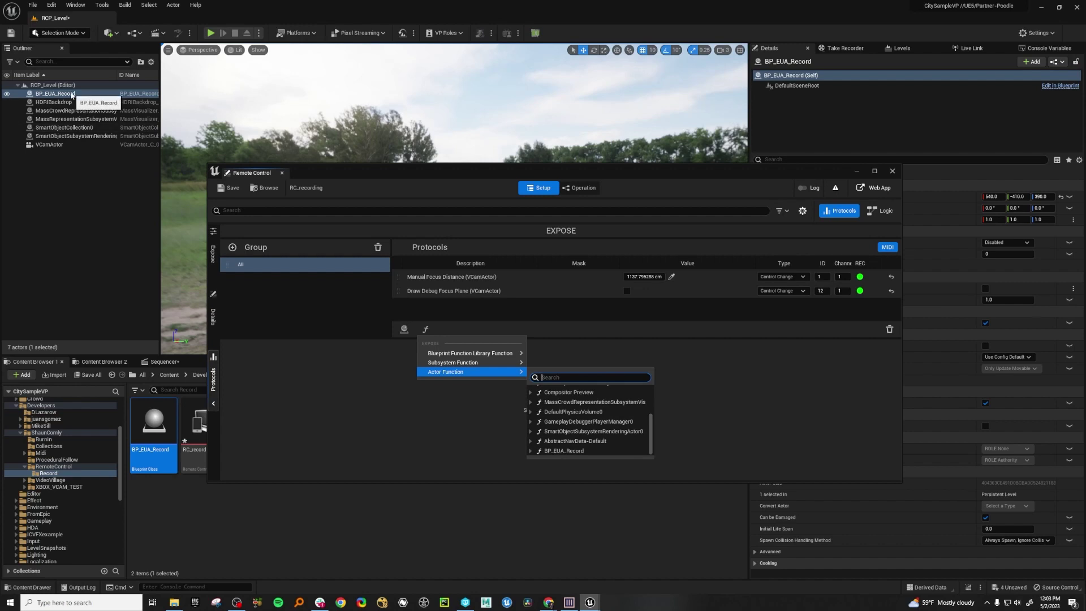
left_click(530, 450)
scroll(577, 418, "down", 2)
left_click(600, 423)
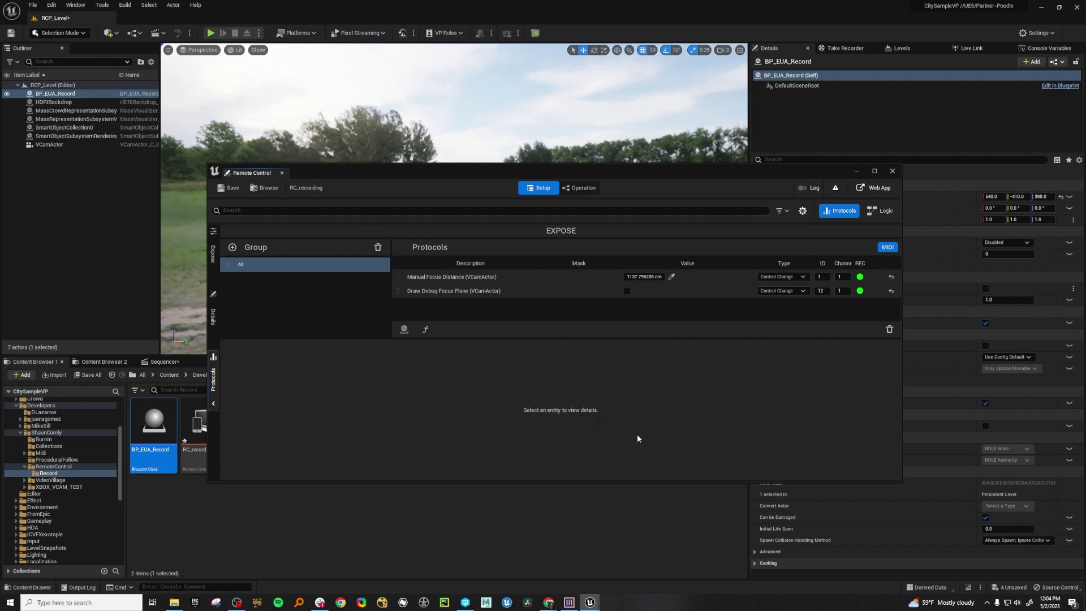
Step: Test the exposed Ke Record TC function with Take Recorder in view, and stop the resulting recording
left_click_drag(628, 171, 506, 260)
left_click(616, 416)
left_click(846, 50)
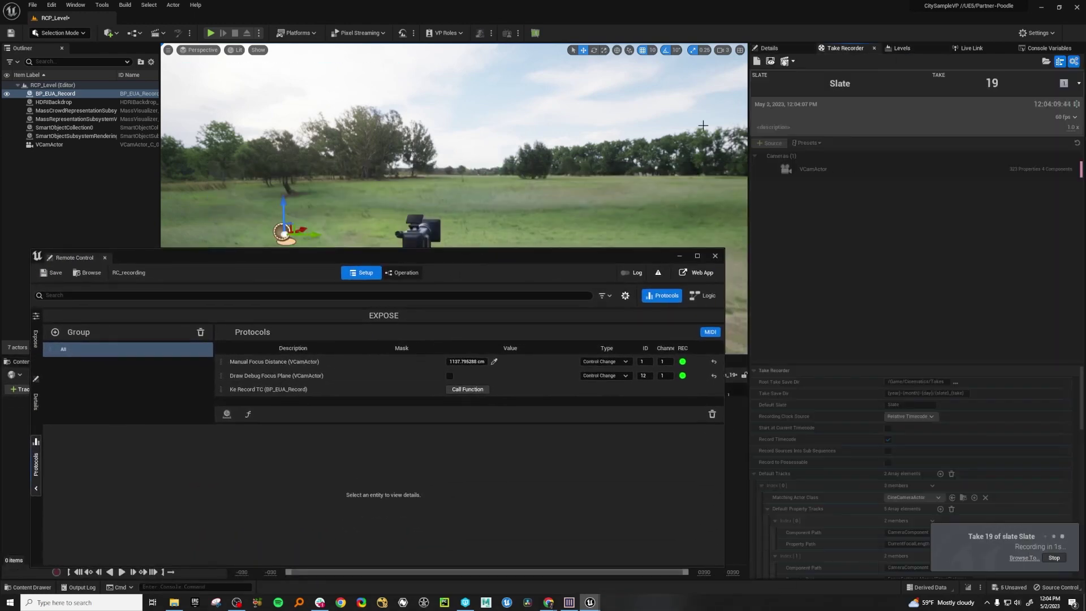
left_click_drag(445, 253, 605, 176)
left_click(1054, 558)
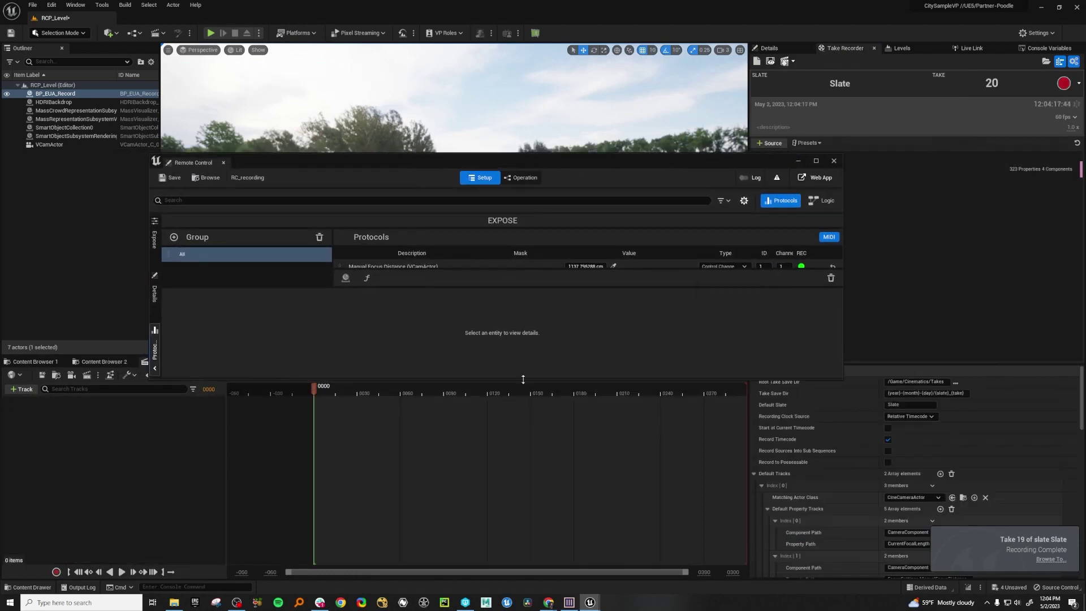
Step: Enlarge the Remote Control window, inspect the Ke Record TC function's protocol entry, and minimize the window
left_click_drag(525, 379, 541, 529)
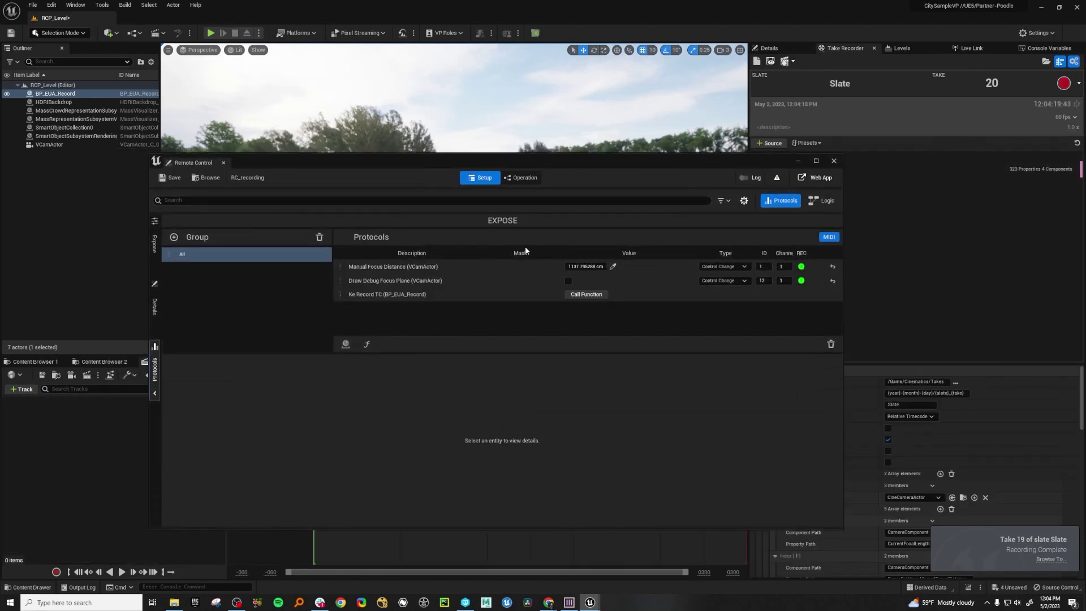
left_click(643, 294)
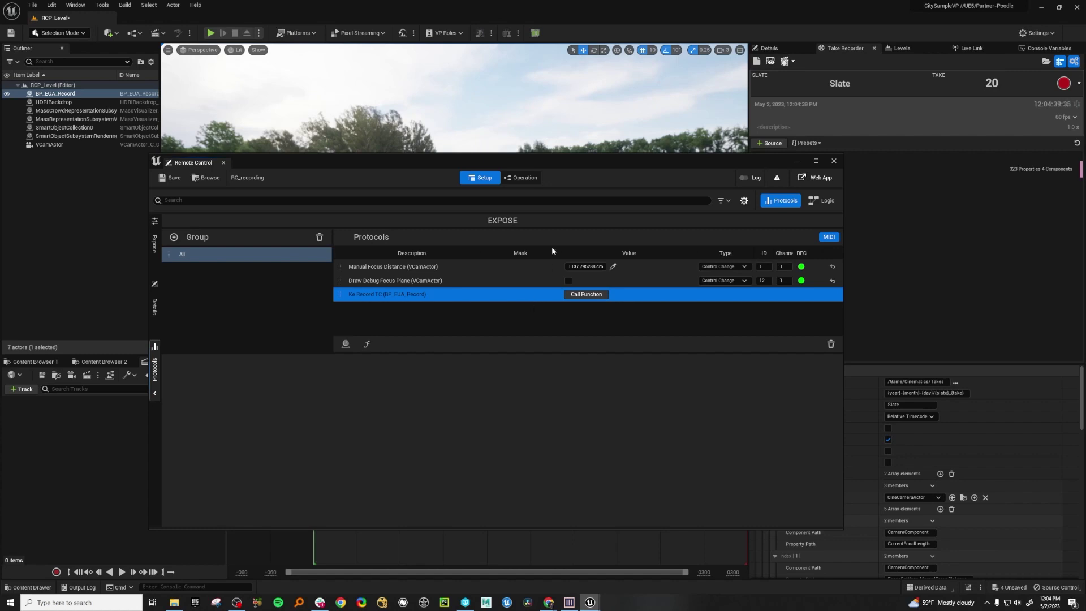
left_click(798, 160)
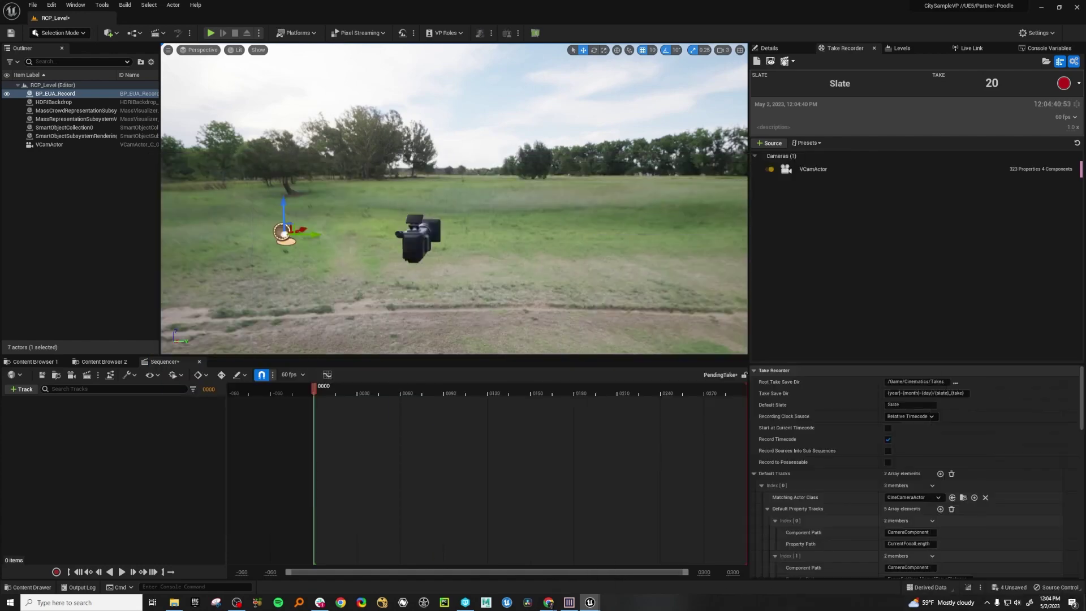
Step: Reopen the BP_EUA_Record blueprint and insert a Branch node after the Ke_Record_TC event
key("ctrl+e")
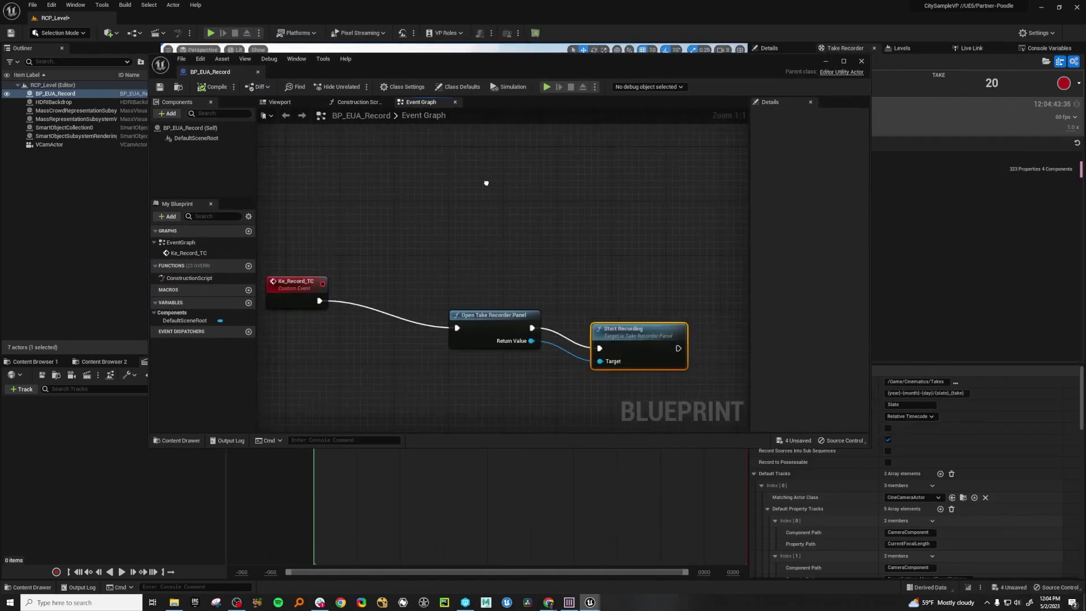
right_click_drag(463, 187, 519, 199)
scroll(517, 196, "up", 1)
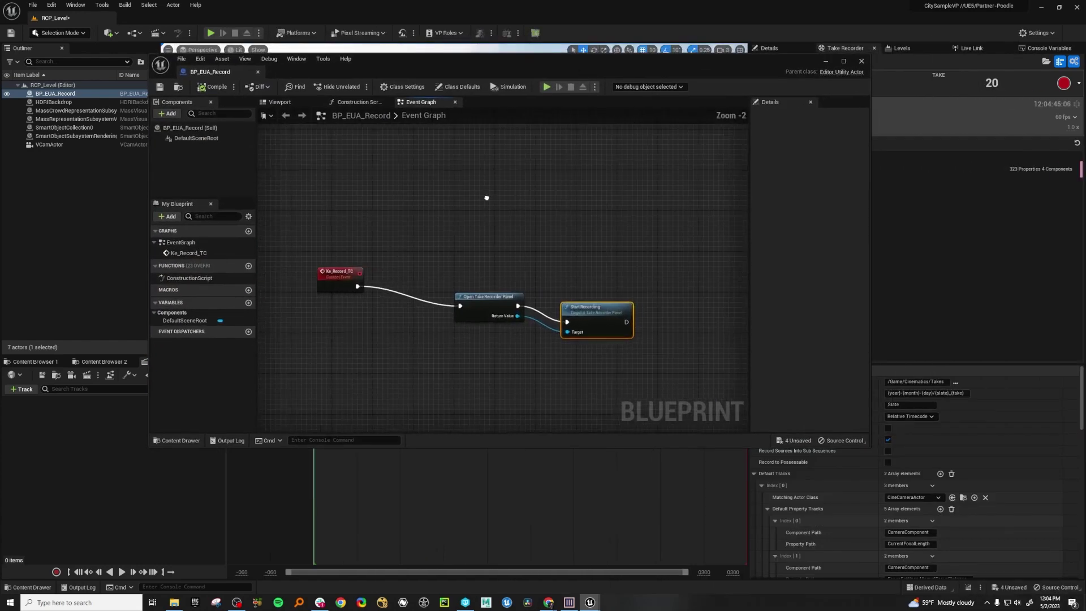
left_click(393, 221)
left_click_drag(347, 287, 432, 221)
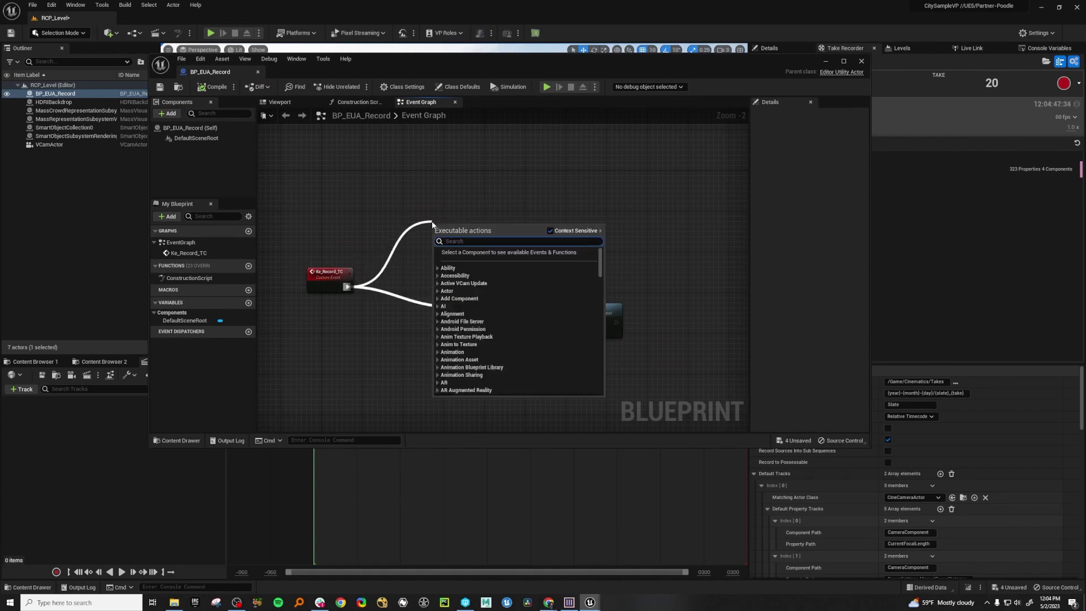
type("branch")
key("Return")
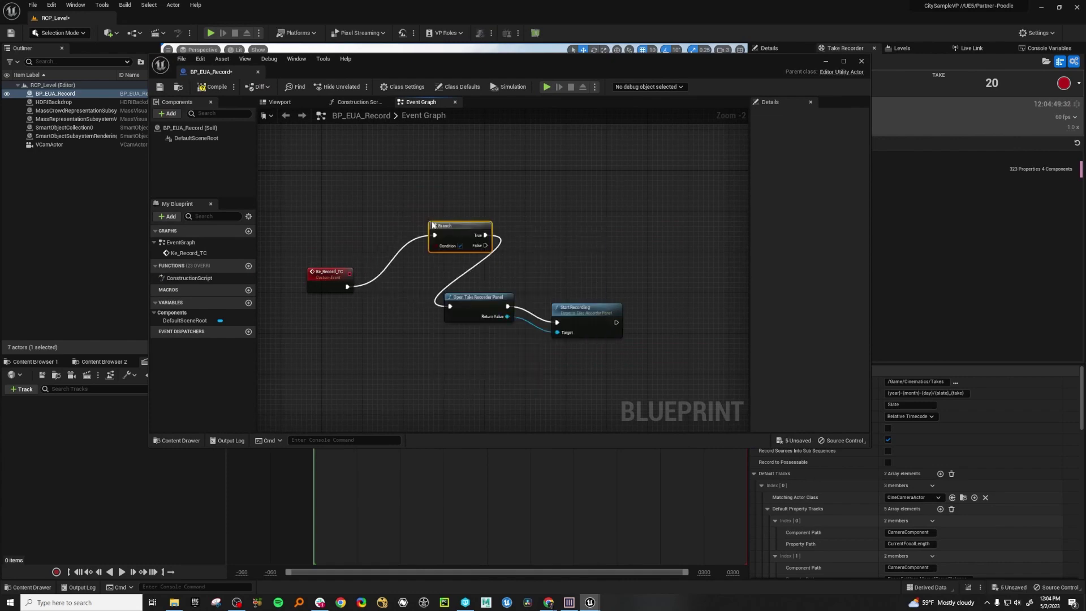
Step: Shift the Open Take Recorder Panel and Start Recording nodes away from the Branch, and execute them from its False output instead of True
left_click_drag(615, 264, 447, 325)
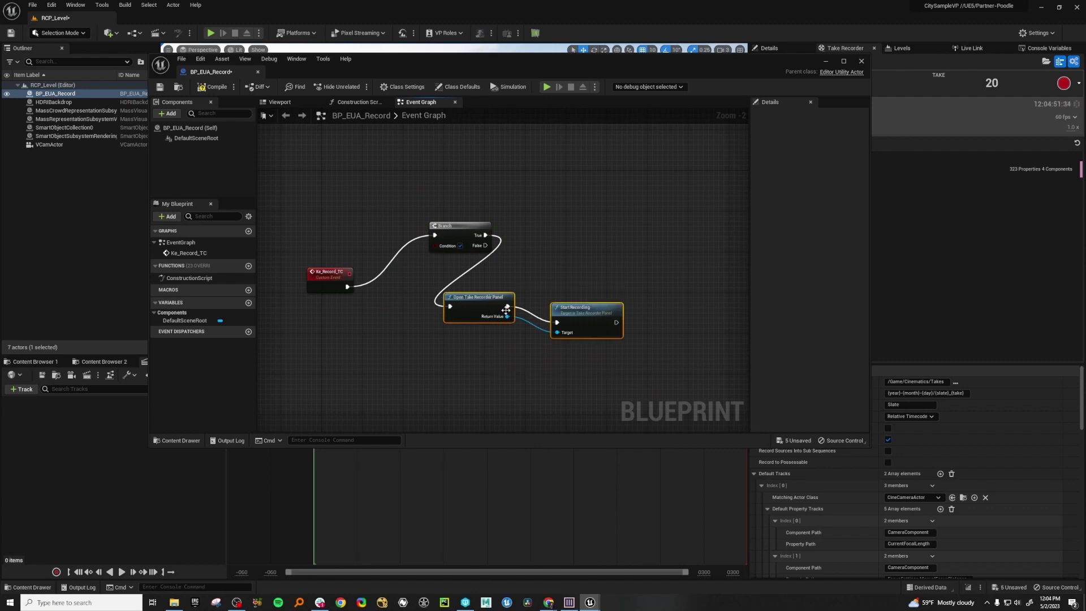
left_click_drag(493, 297, 609, 297)
scroll(436, 276, "up", 1)
right_click_drag(437, 276, 349, 274)
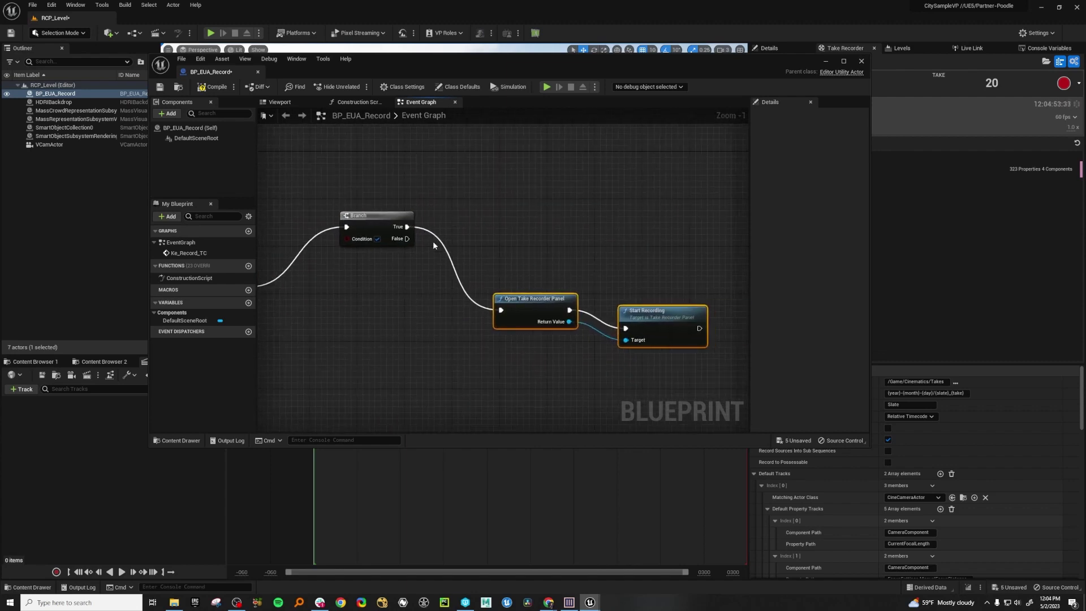
left_click(407, 227, "alt")
left_click(472, 301)
left_click_drag(407, 238, 501, 310)
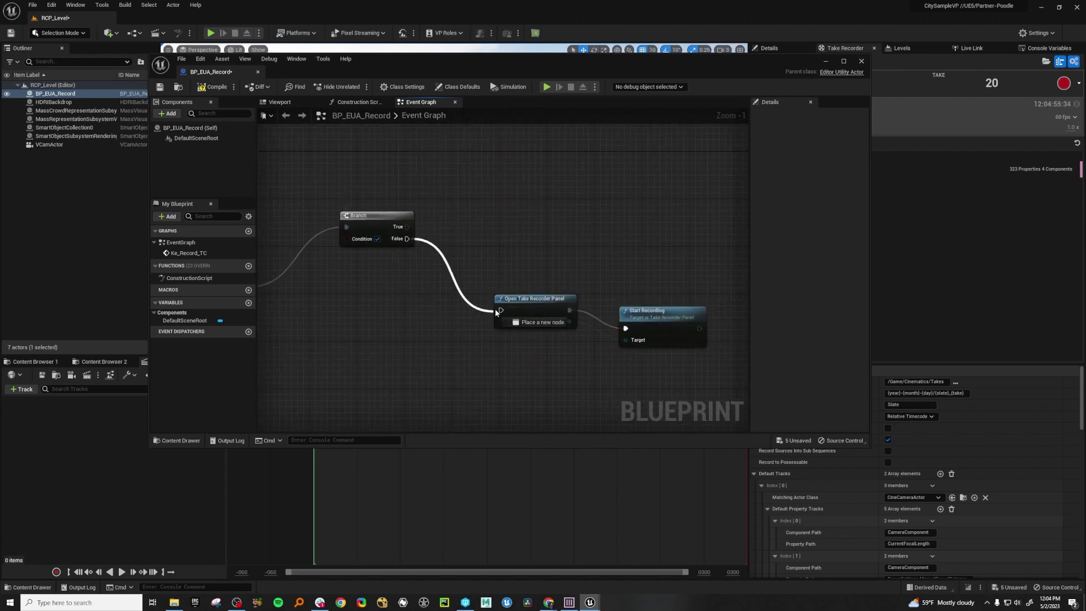
Step: Feed the Branch condition from an Is Recording node, and line up the event and Is Recording nodes beside the Branch
right_click_drag(338, 315, 434, 312)
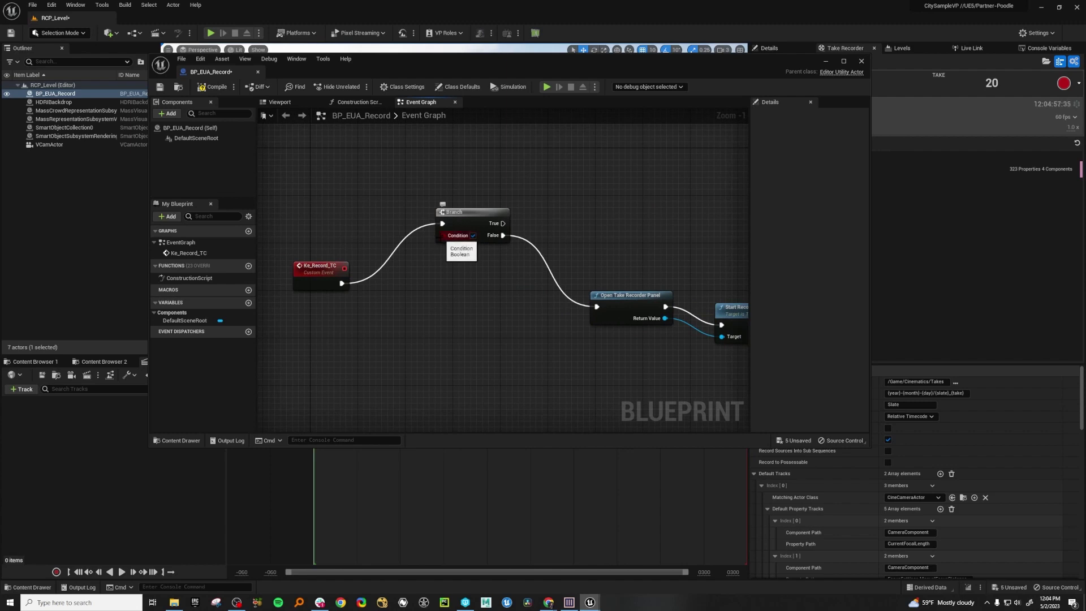
left_click_drag(443, 235, 399, 322)
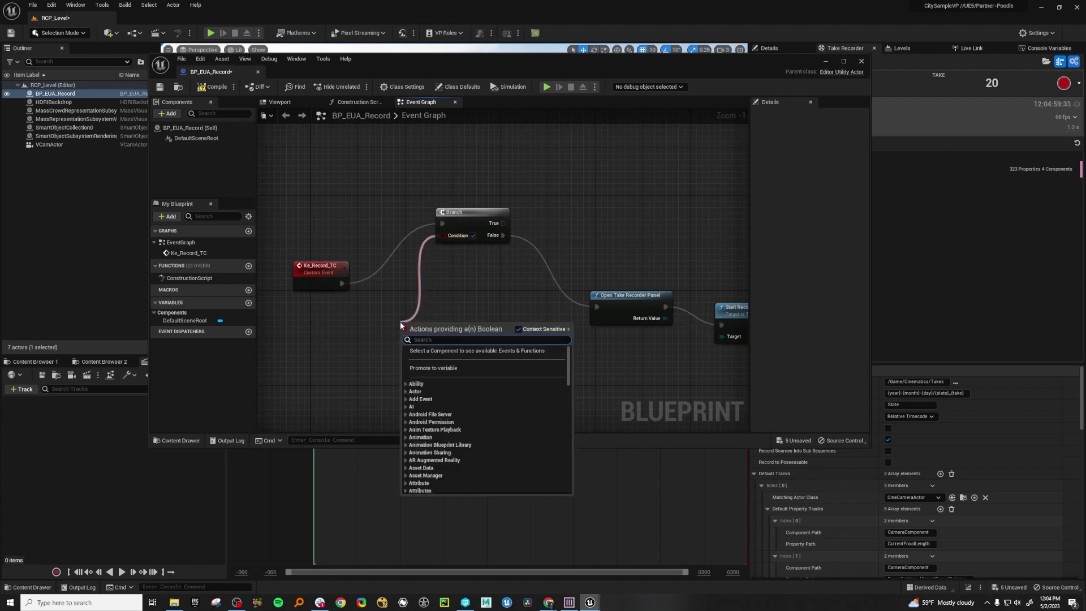
type("is recording")
key("Return")
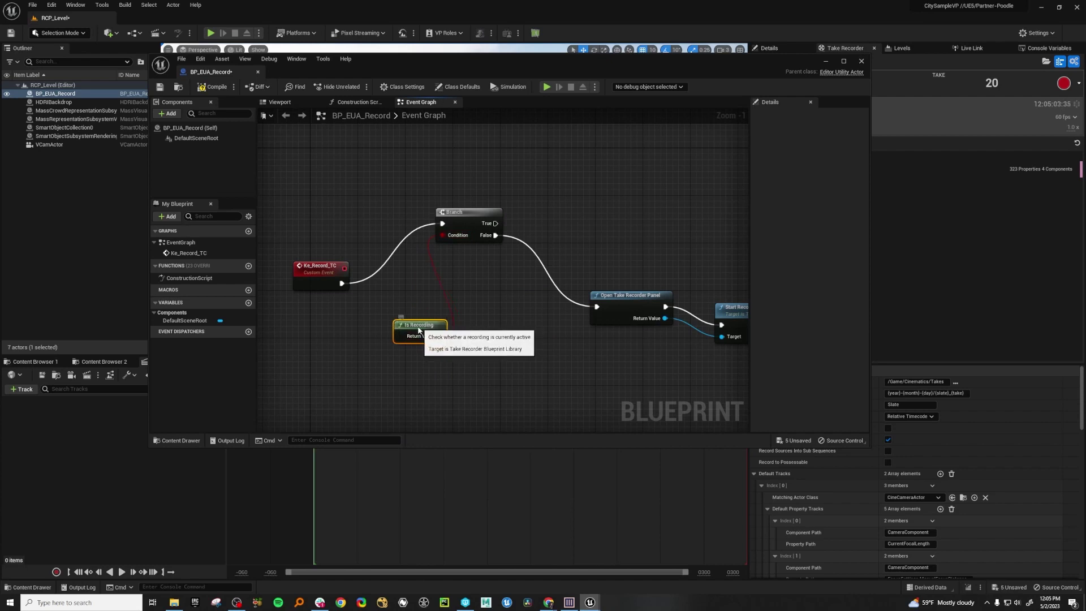
left_click_drag(399, 321, 340, 328)
left_click_drag(343, 261, 354, 201)
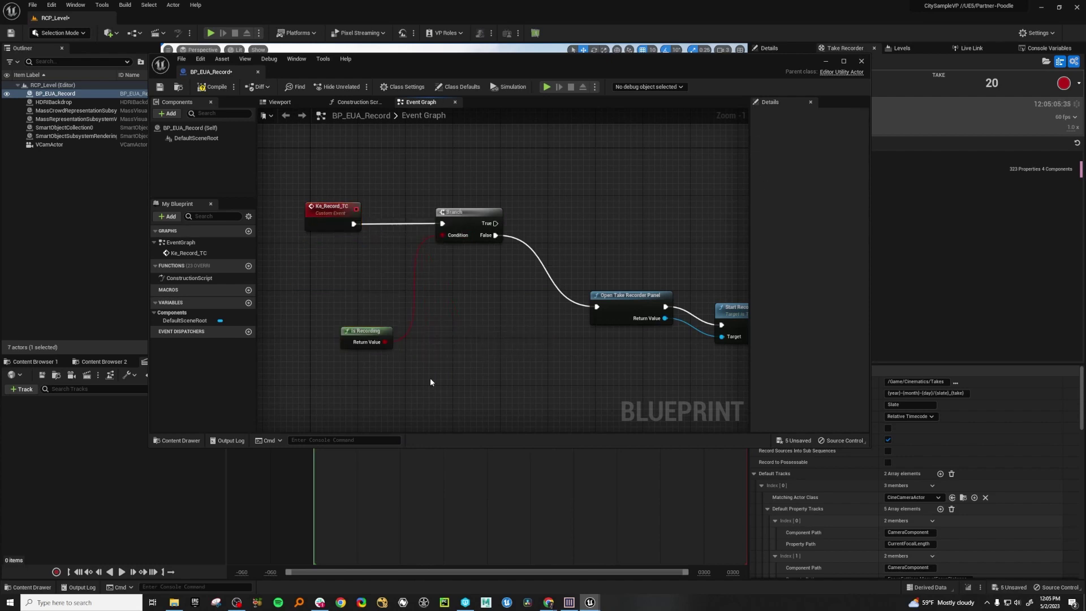
left_click_drag(358, 331, 353, 271)
Step: Align the Start Recording node with Open Take Recorder Panel and shift both nodes slightly closer to the Branch
right_click_drag(566, 350, 437, 352)
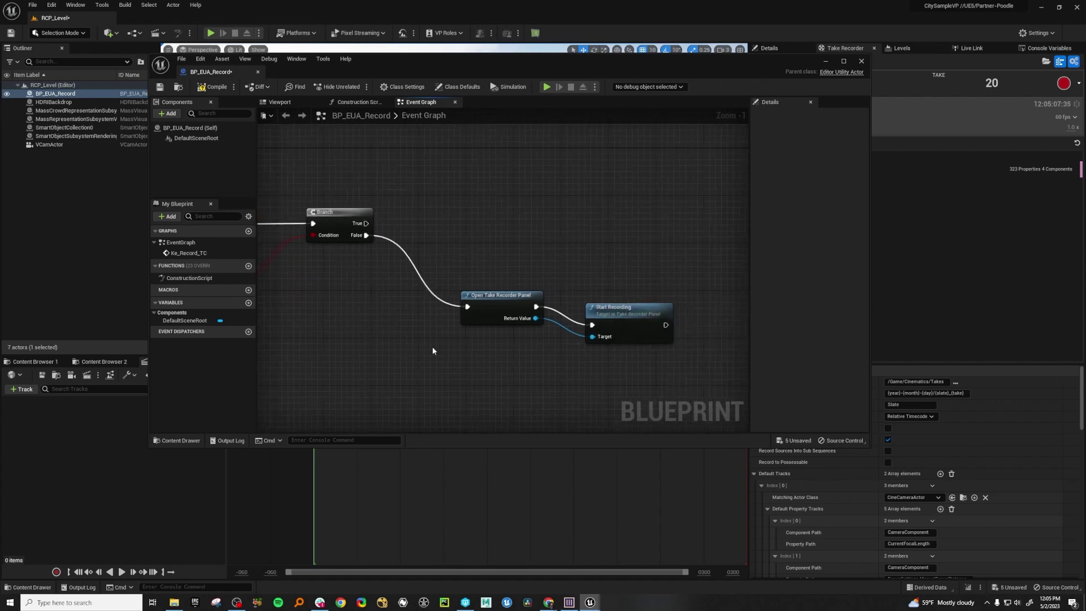
left_click_drag(663, 315, 651, 297)
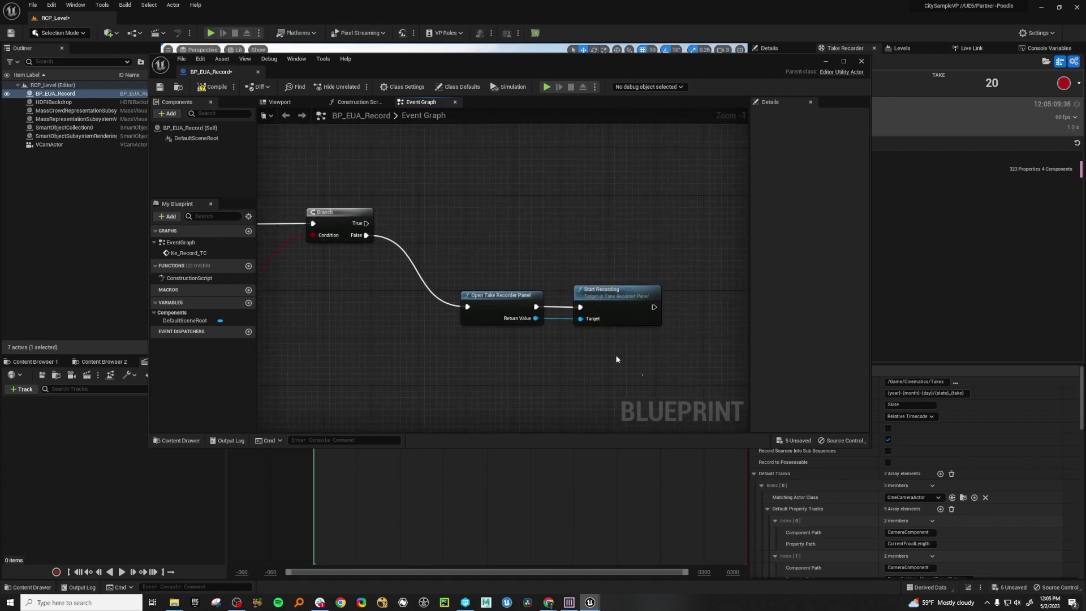
left_click_drag(450, 280, 607, 337)
left_click_drag(505, 297, 481, 309)
left_click(514, 259)
Step: Add the Take Recorder Stop Recording node to the Branch's True output
right_click_drag(513, 259, 616, 292)
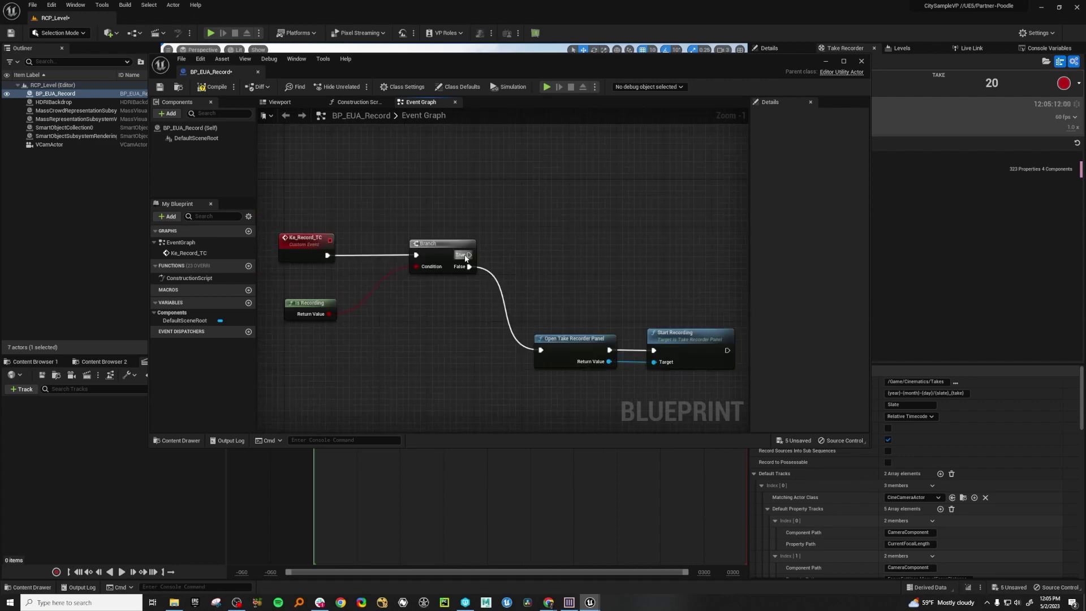
left_click_drag(469, 254, 511, 225)
type("stop")
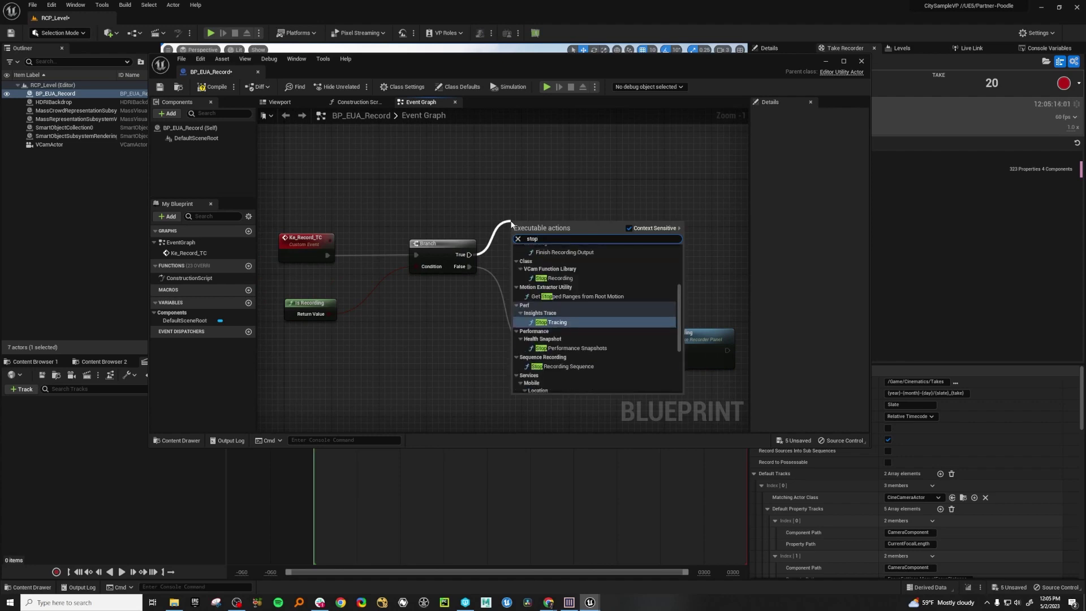
type(" rec")
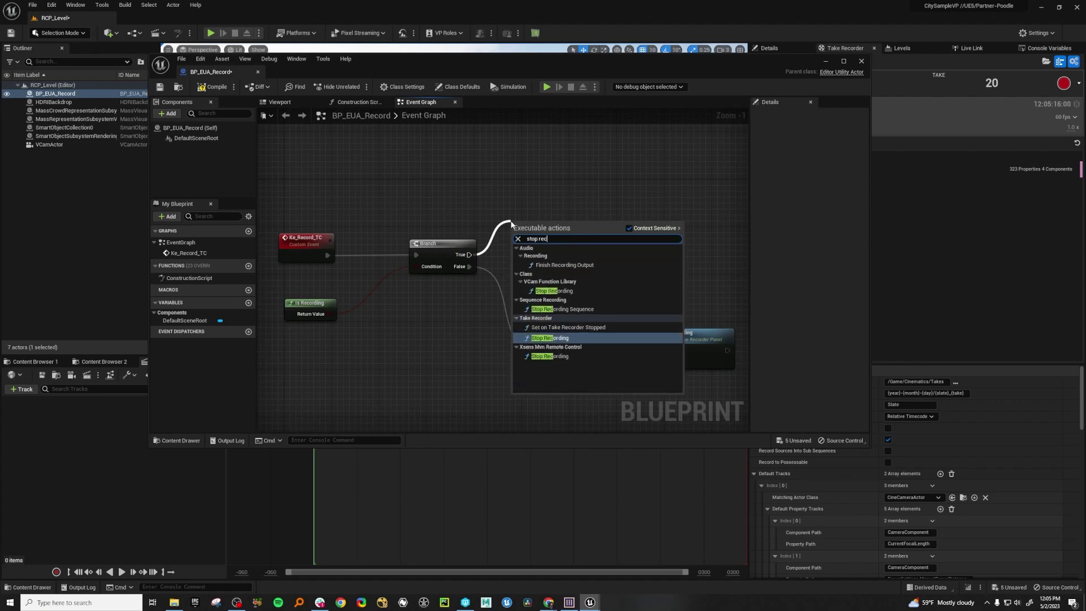
key("Return")
right_click_drag(589, 271, 545, 254)
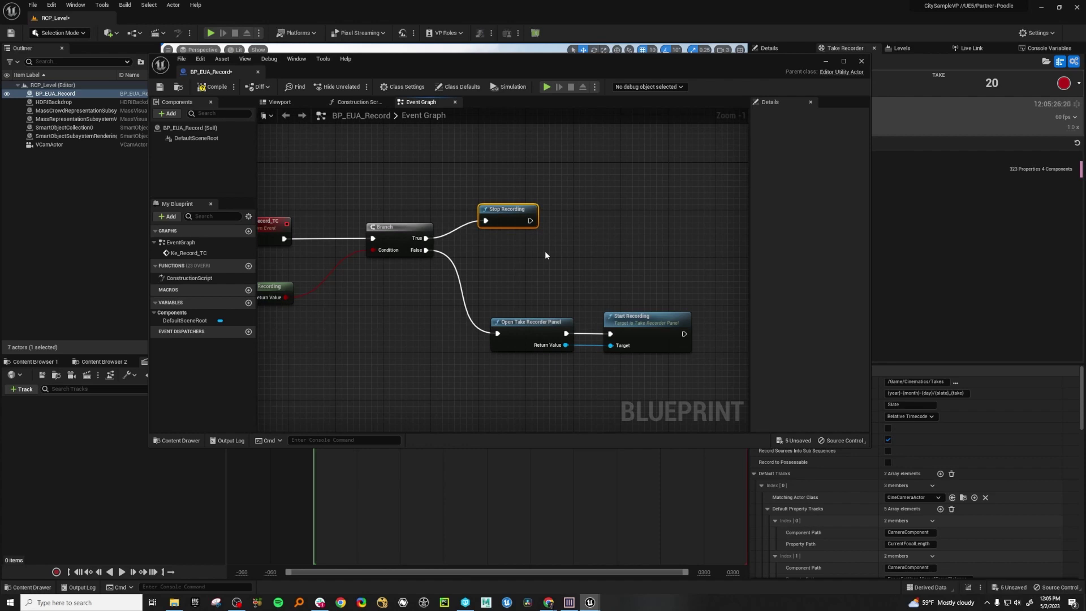
left_click(562, 250)
Step: Create an instance-editable Boolean variable named RunRecording, and add its Set node after Stop Recording
left_click(248, 303)
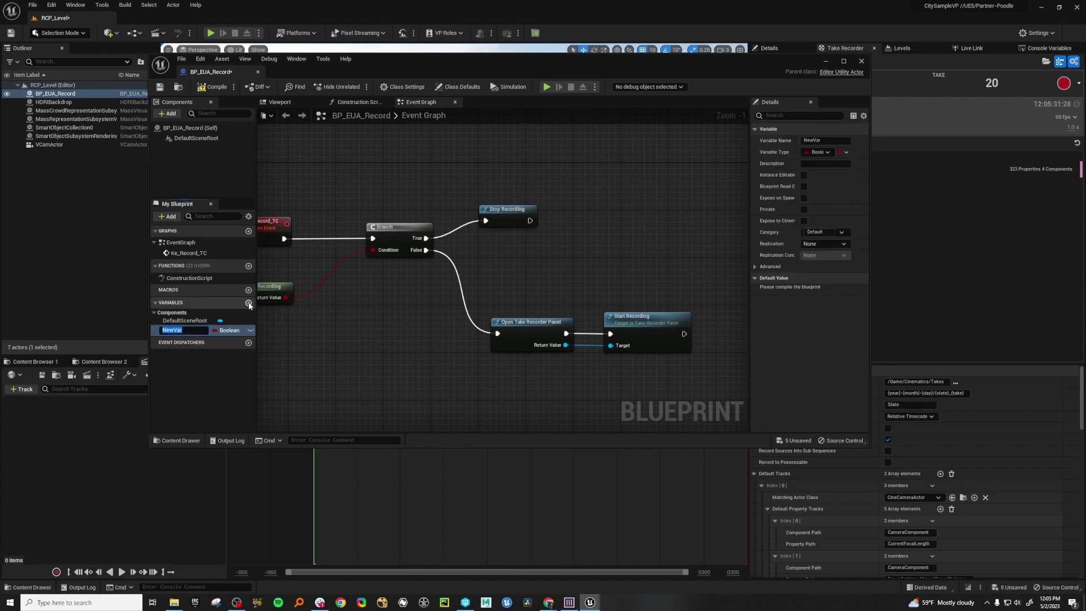
type("RunRecording")
key("Return")
left_click(251, 330)
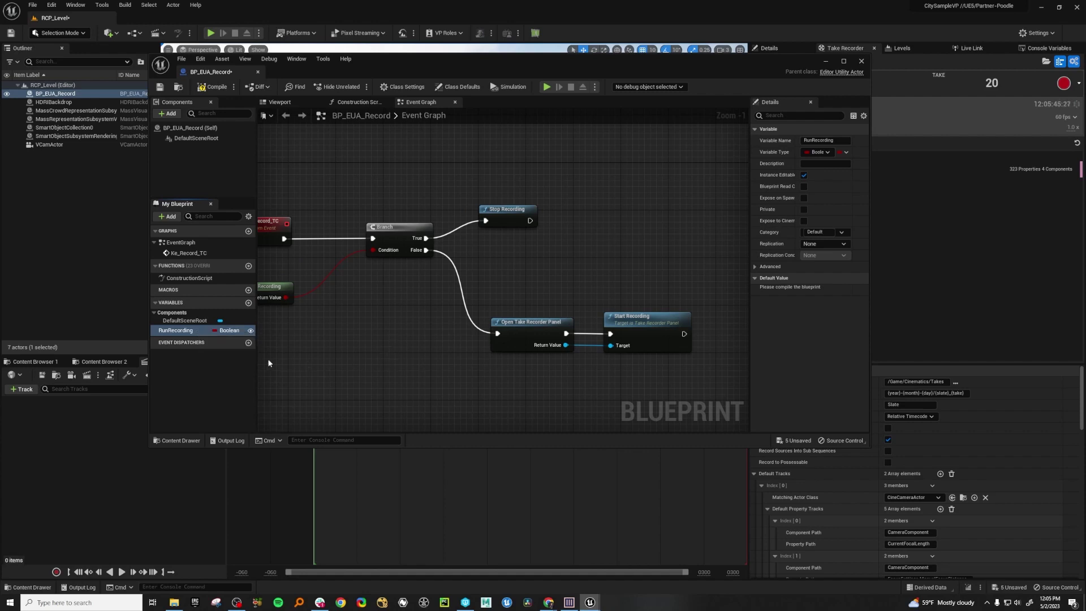
left_click_drag(175, 330, 576, 221, "alt")
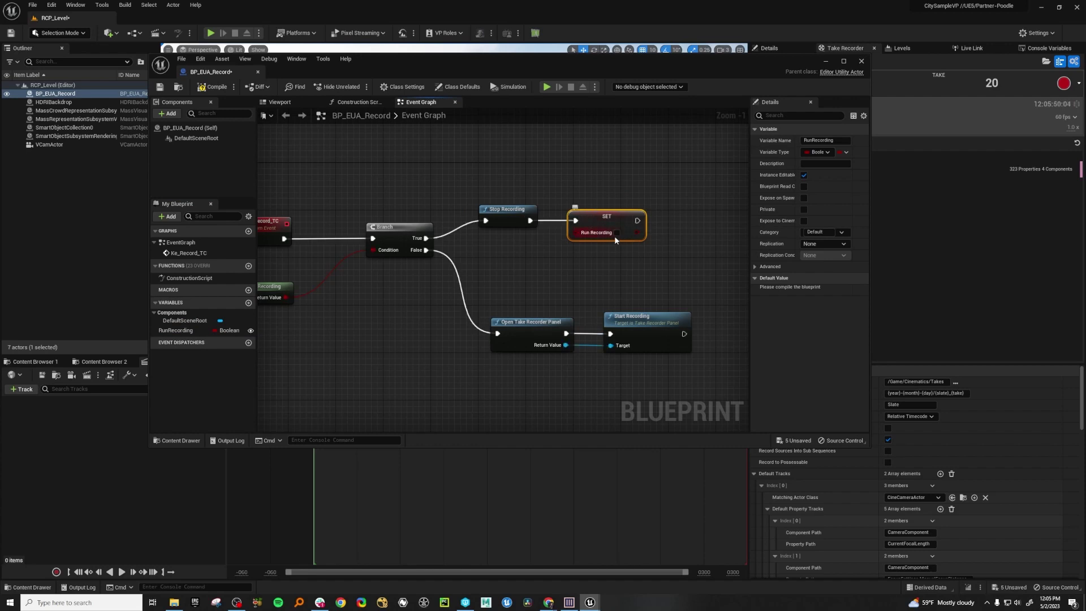
Step: Compile the Blueprint and select the RunRecording variable to show its default value
left_click(210, 87)
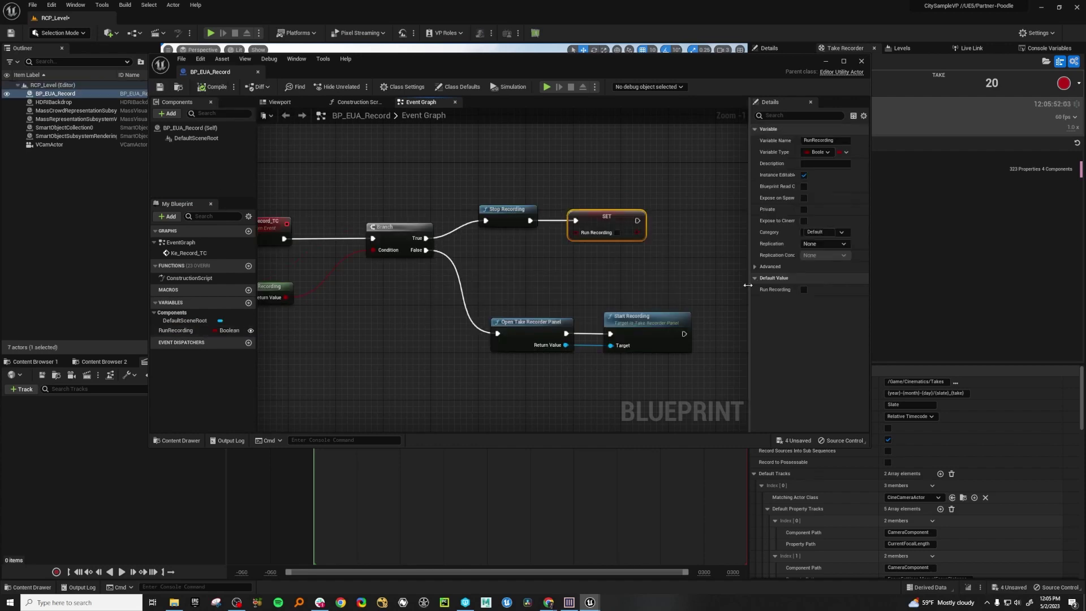
left_click(185, 330)
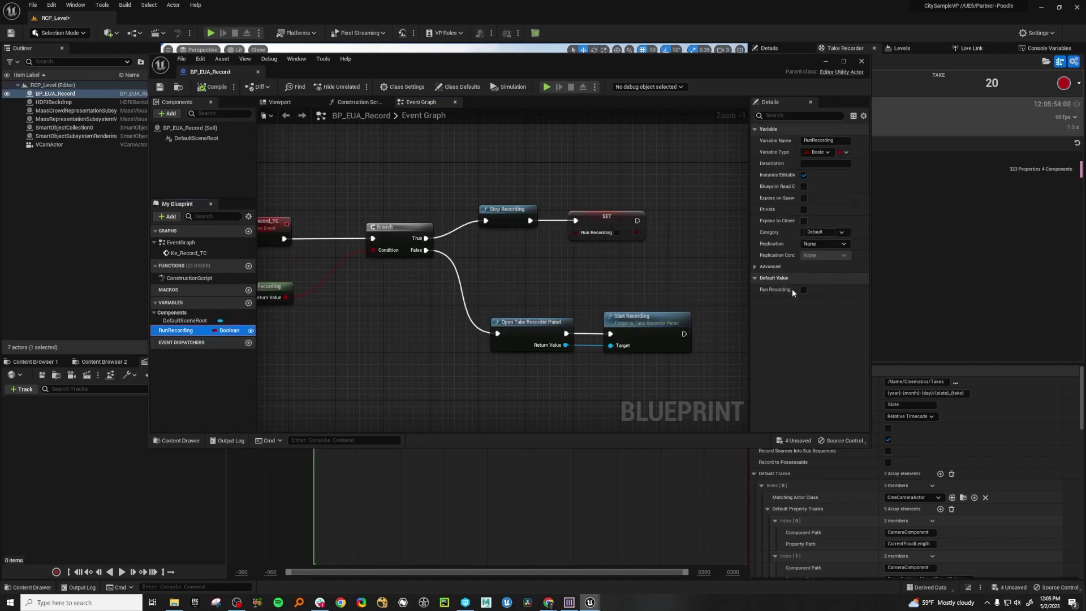
right_click_drag(446, 351, 506, 354)
Step: Add a Branch node after the Construction Script entry node and place it close beside that node
left_click(356, 102)
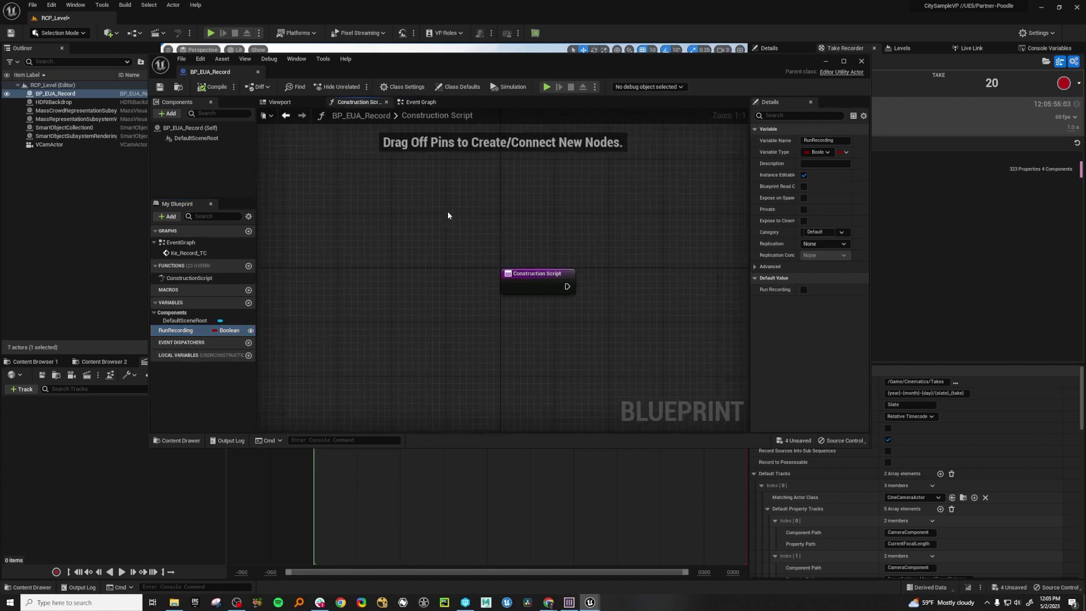
right_click_drag(448, 215, 395, 207)
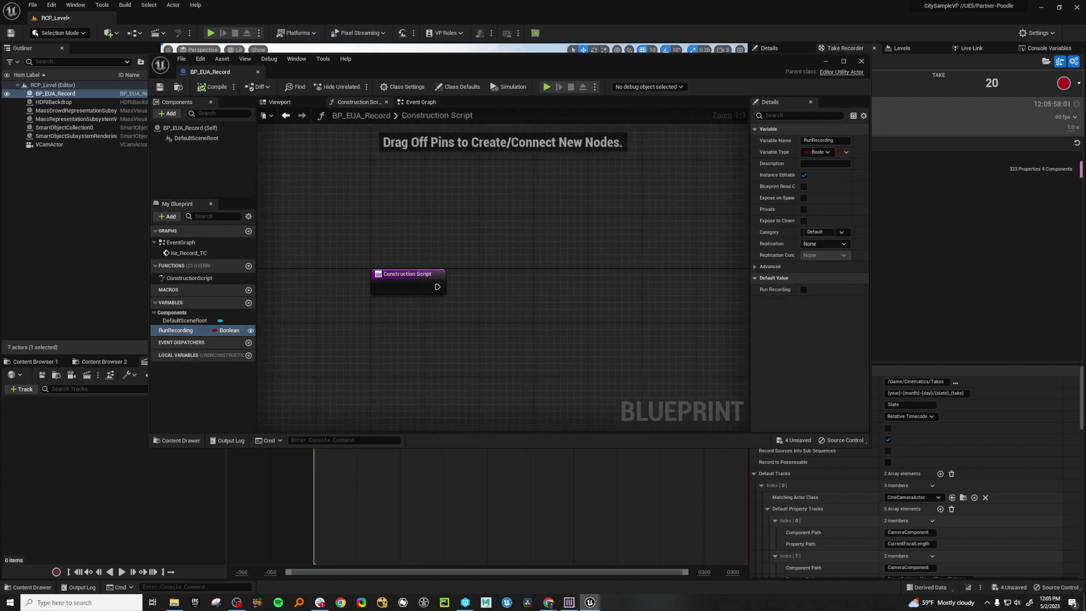
left_click_drag(437, 286, 525, 244)
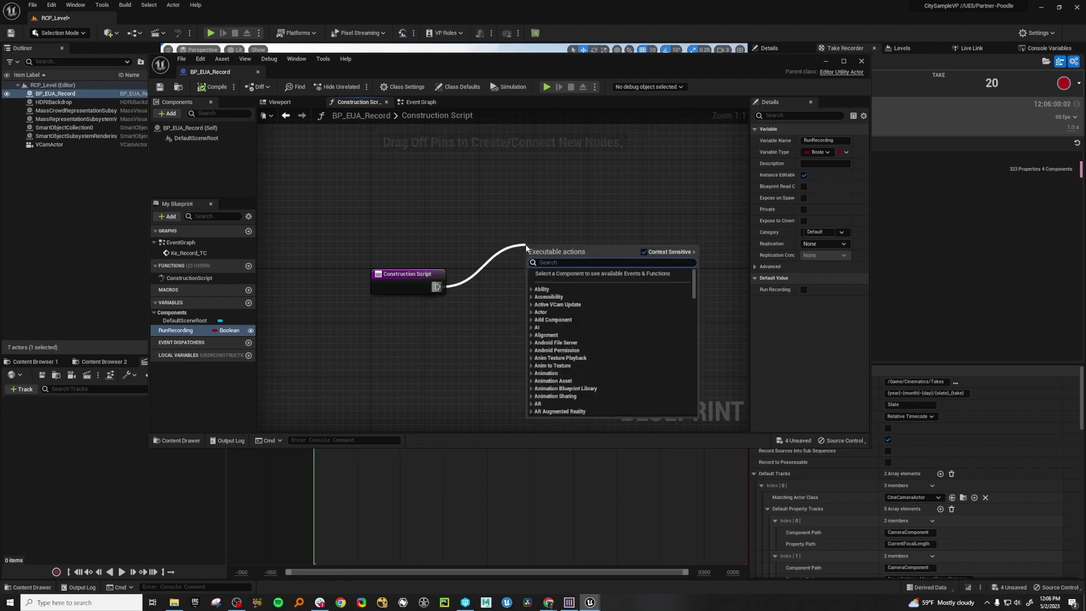
type("branch")
key("Return")
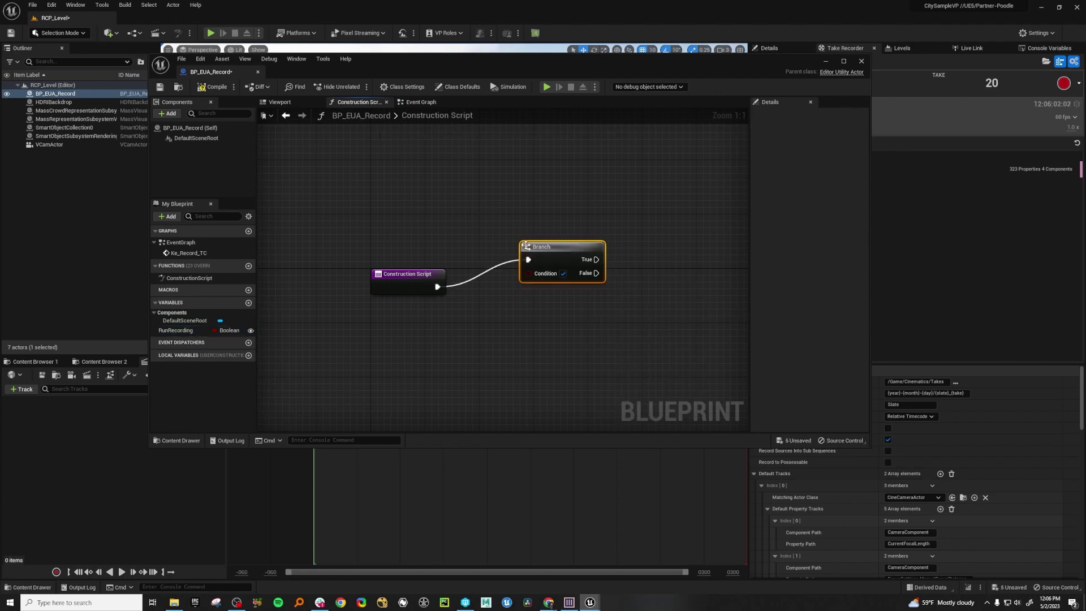
left_click_drag(587, 249, 540, 283)
left_click(316, 371)
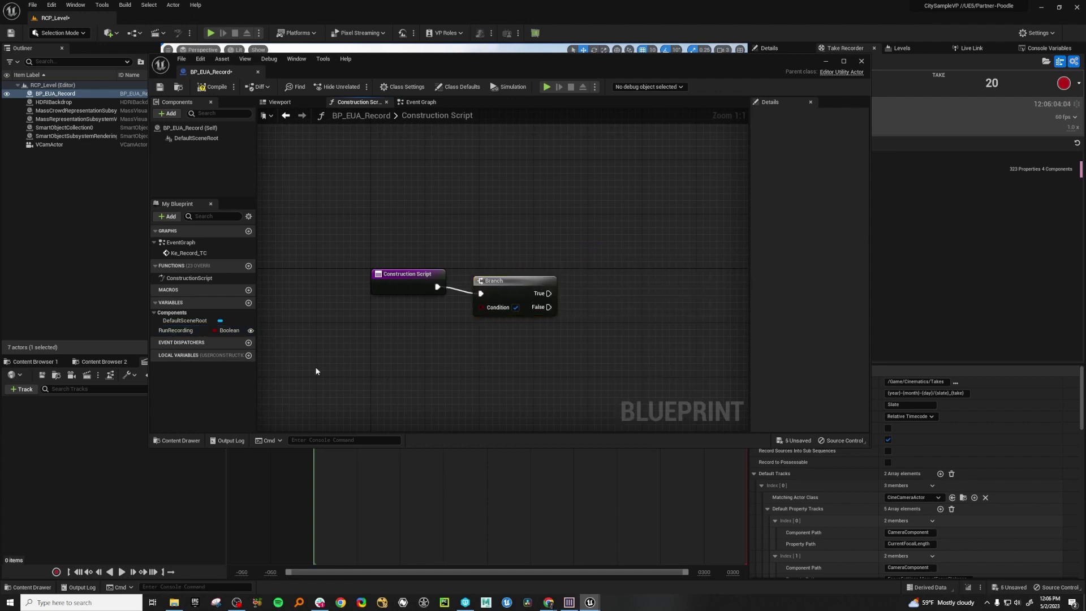
Step: Feed the Construction Script Branch's Condition from a RunRecording getter and align the Branch with the entry node
left_click_drag(189, 334, 515, 274, "ctrl")
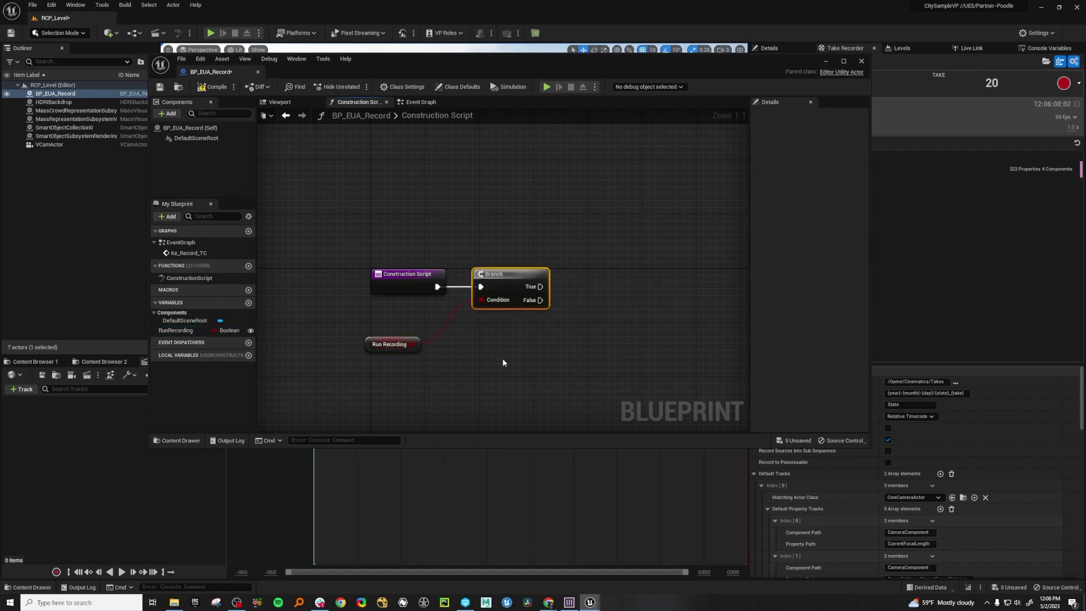
right_click_drag(502, 362, 446, 350)
left_click(508, 287)
left_click_drag(484, 275, 574, 213)
type("k")
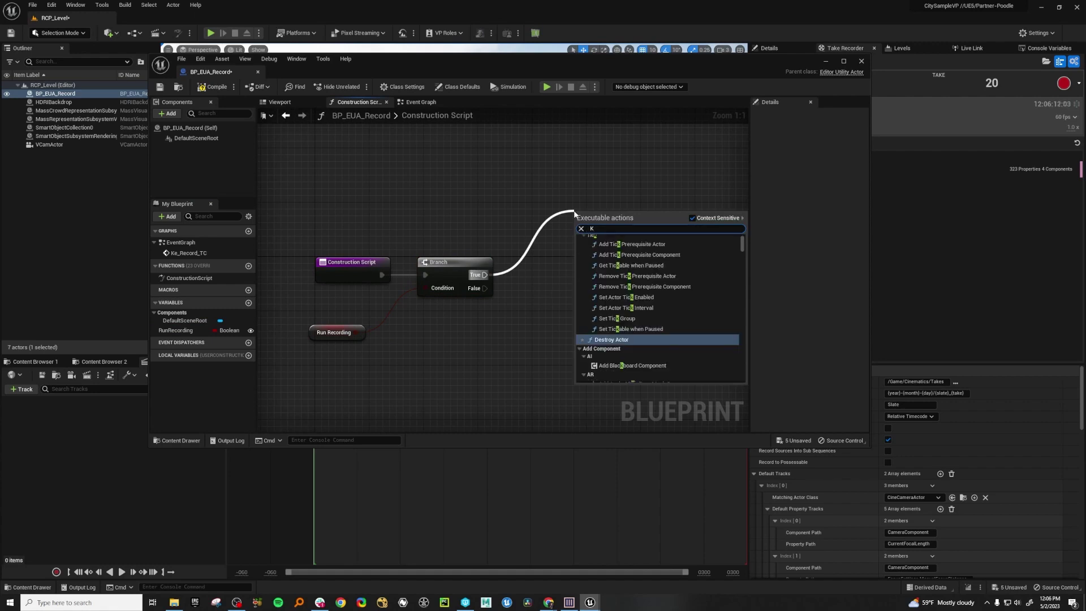
type("e")
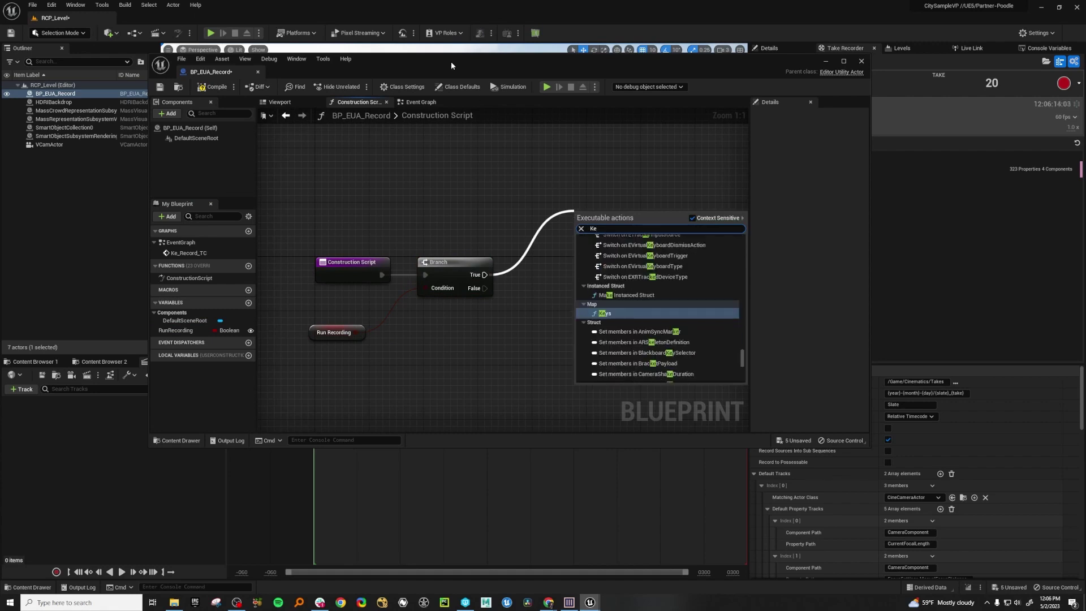
left_click(407, 103)
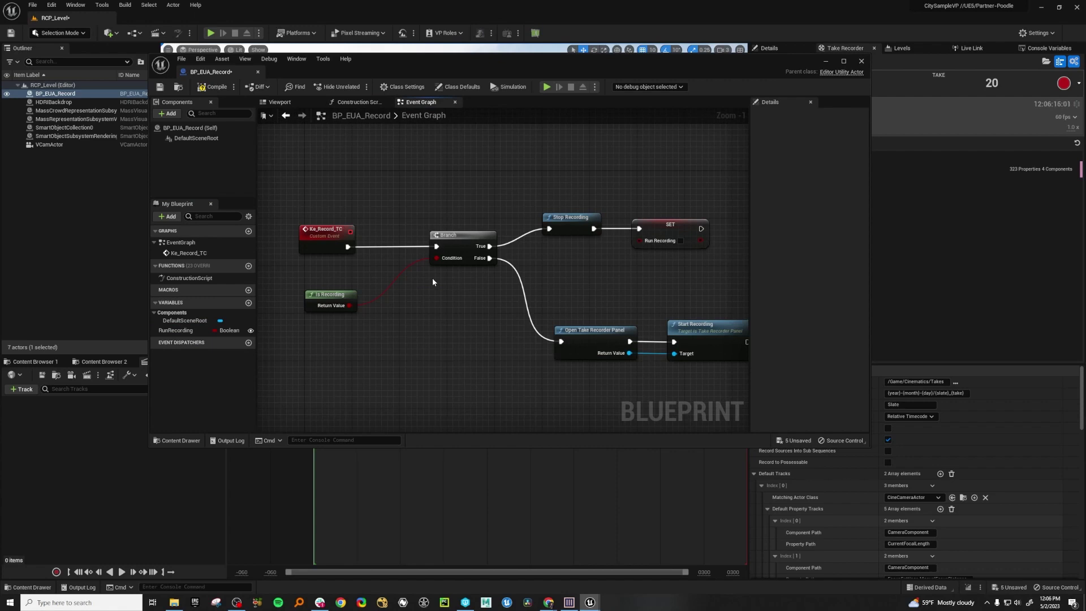
left_click(356, 102)
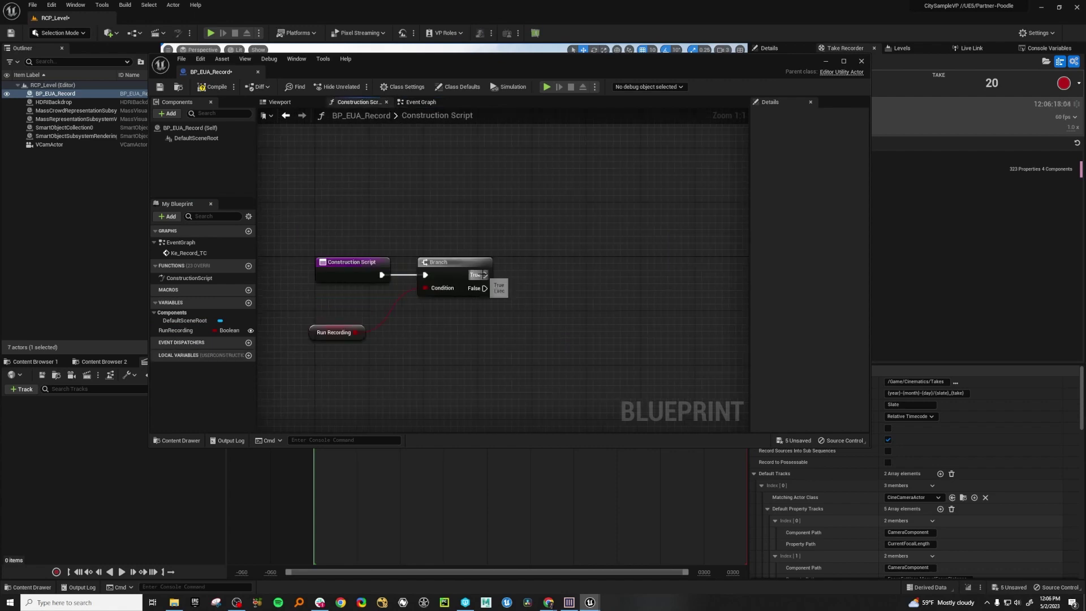
Step: Call Ke Record TC from the Construction Script Branch's True output and align the call node with the Branch
left_click_drag(485, 275, 571, 213)
type("Ke")
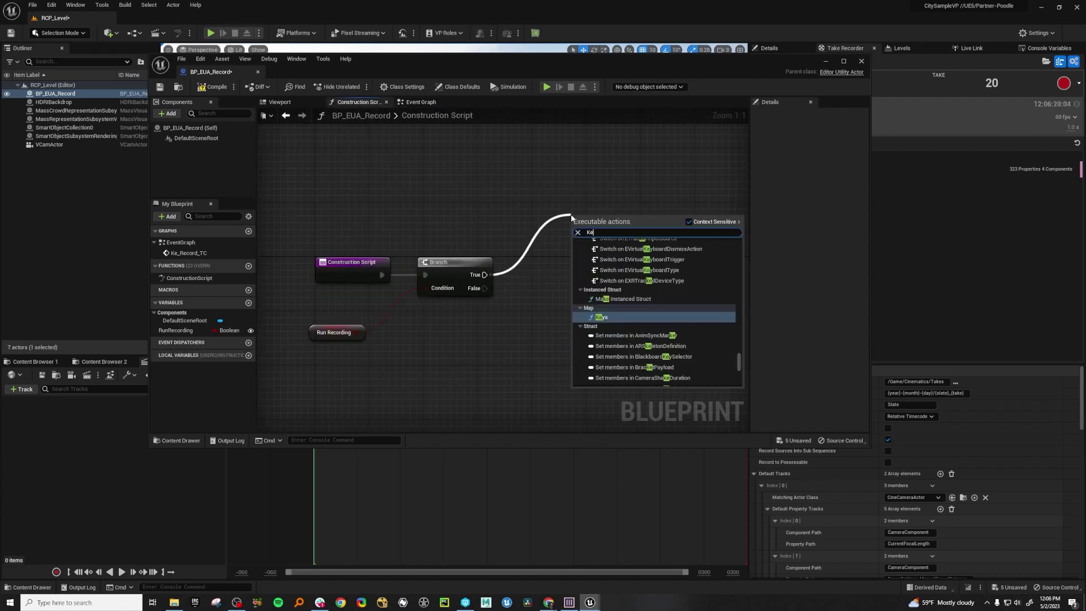
type("_Re")
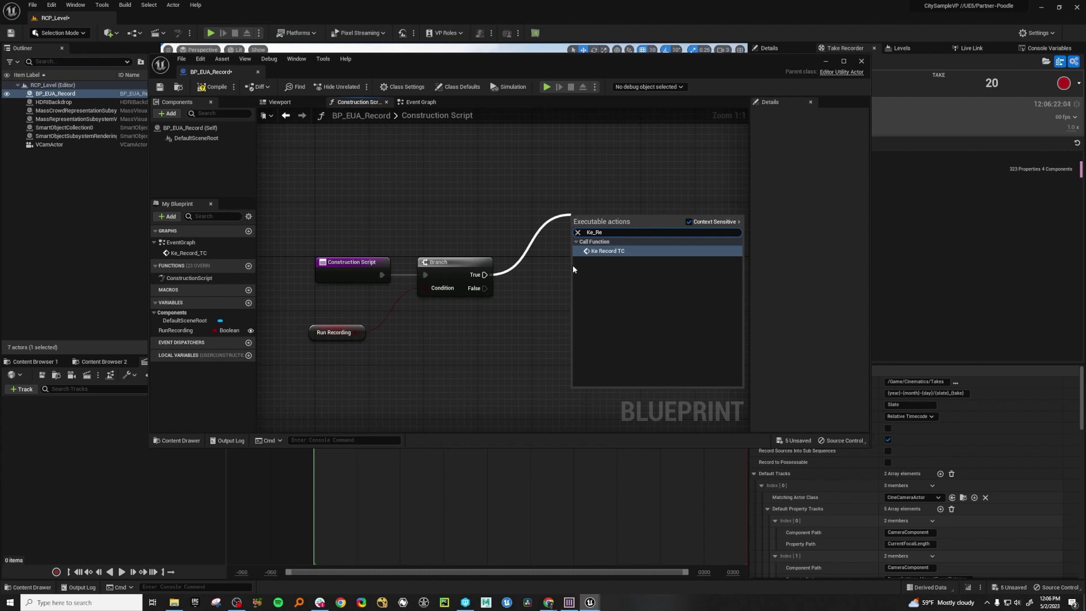
left_click(597, 250)
left_click_drag(595, 247, 588, 261)
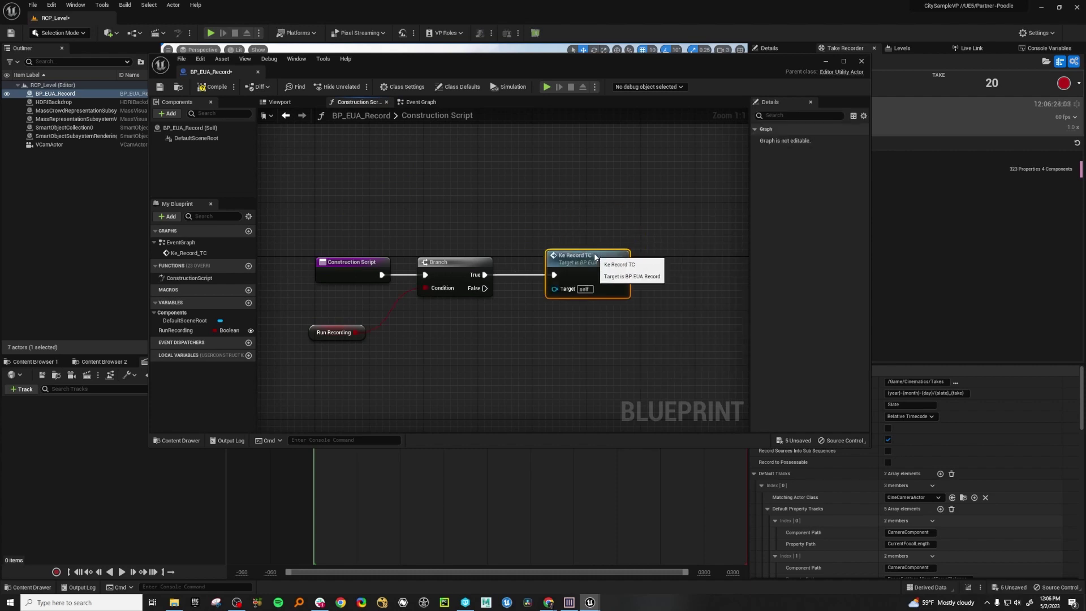
right_click_drag(505, 326, 549, 323)
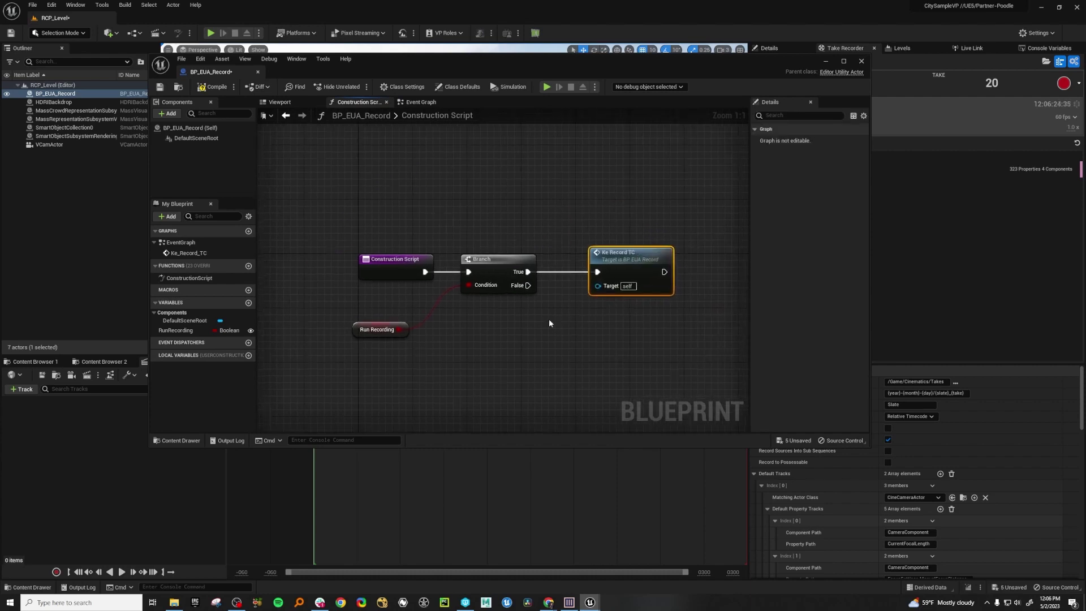
left_click(519, 345)
left_click(371, 328)
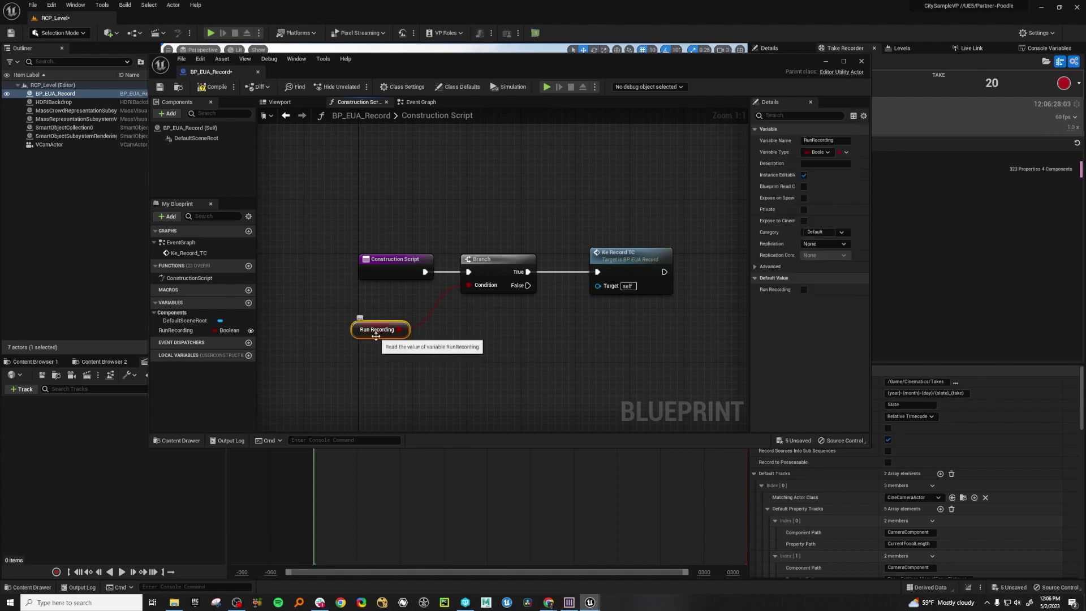
Step: Compile and save BP_EUA_Record, clear its editor window off the level's side panels, and show the placed actor's details
left_click_drag(408, 62, 418, 158)
key("ctrl+s")
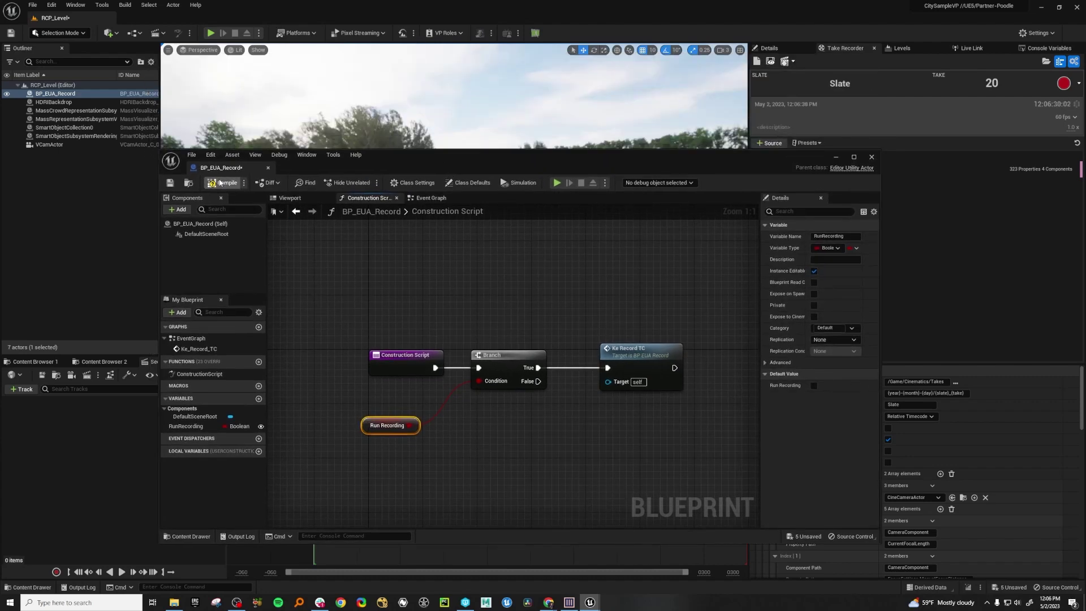
left_click_drag(498, 157, 360, 201)
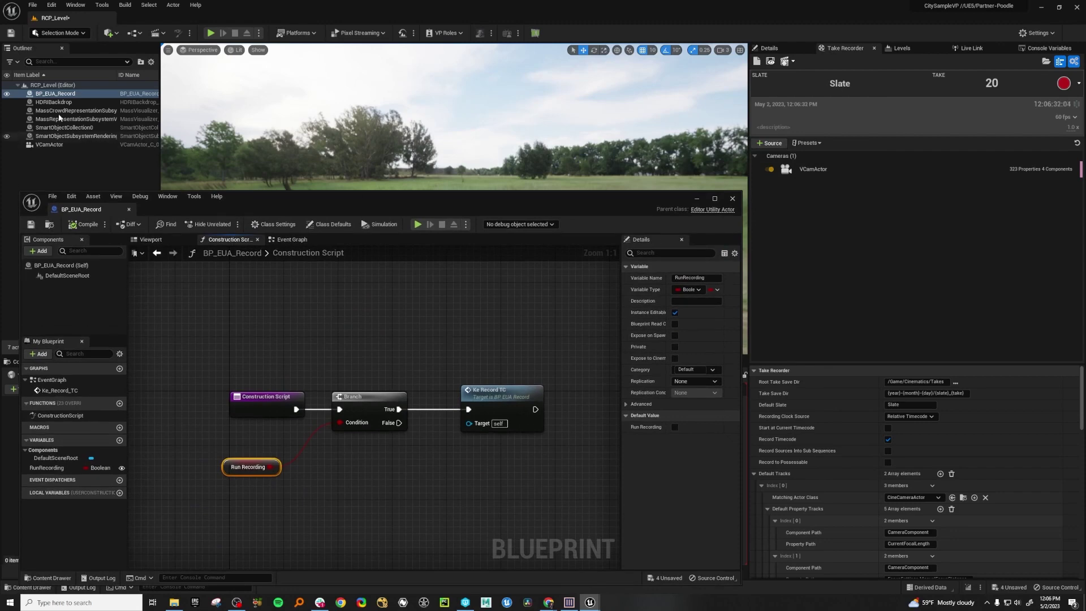
left_click(770, 48)
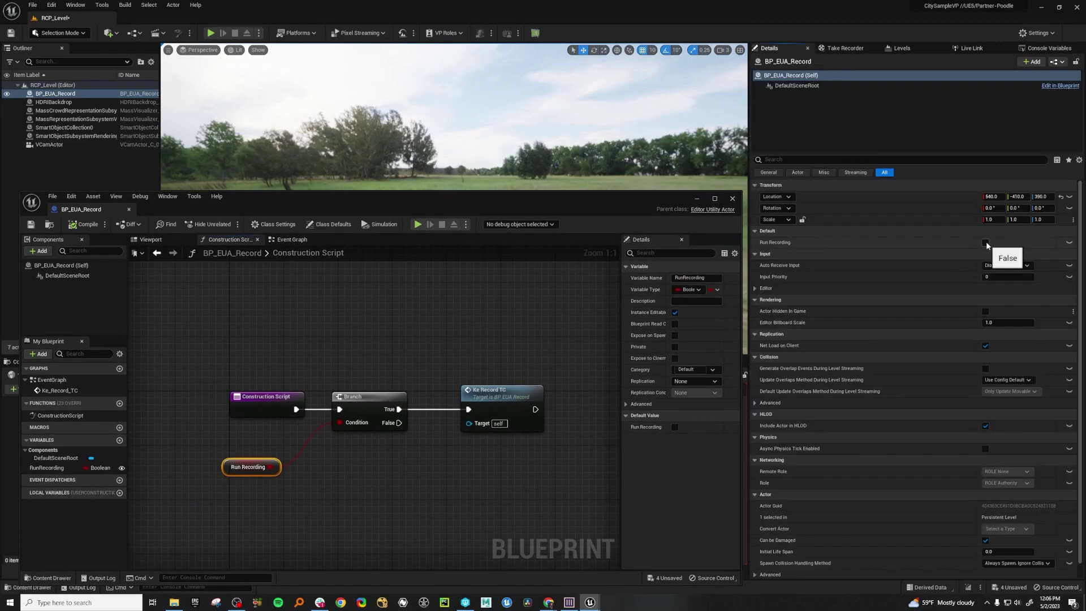
Step: Examine the Ke_Record_TC event graph, covering the Is Recording check, the stop and start paths, and the Run Recording Set node
left_click(470, 398)
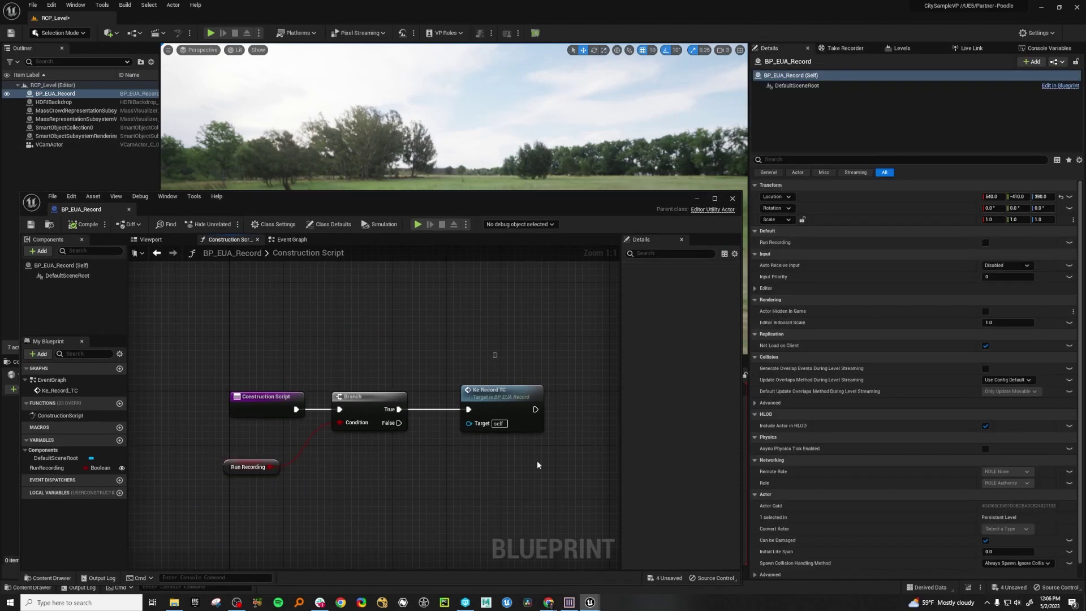
left_click(289, 239)
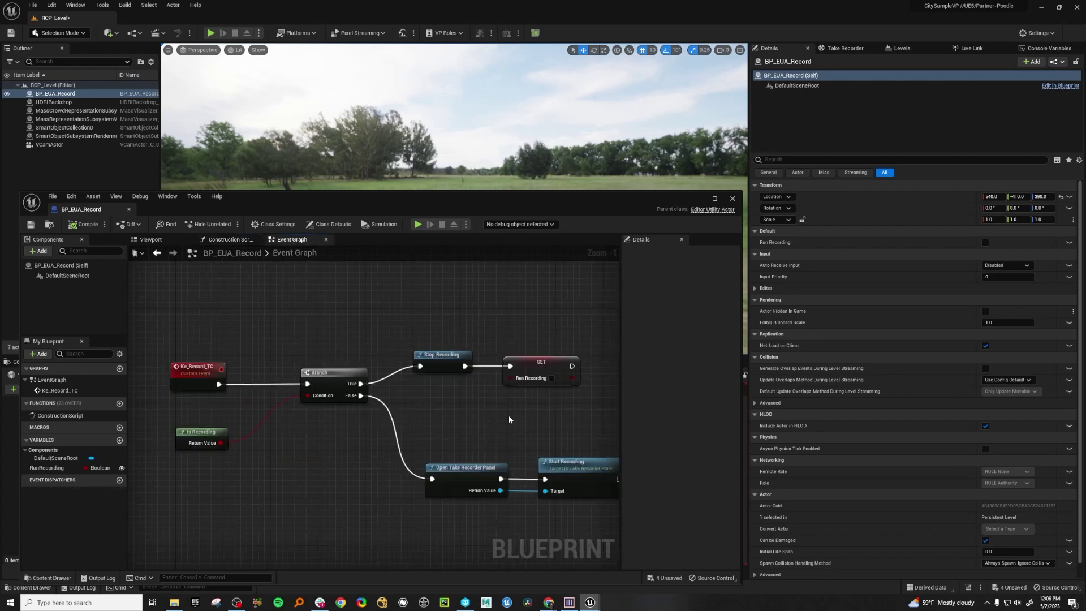
right_click_drag(509, 419, 487, 398)
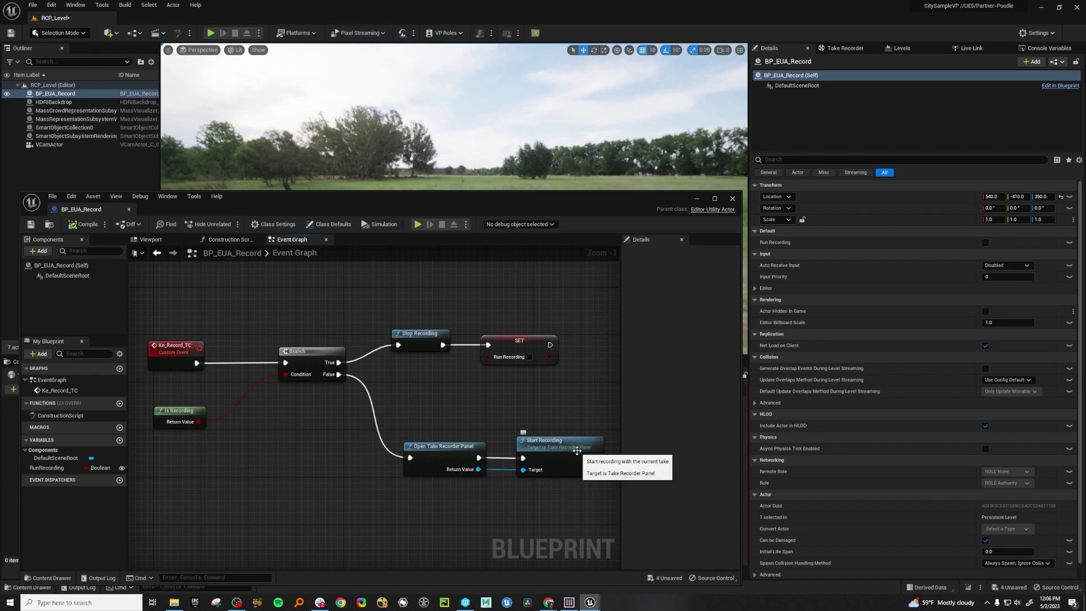
right_click_drag(276, 450, 346, 451)
left_click(249, 413)
right_click_drag(404, 368, 304, 363)
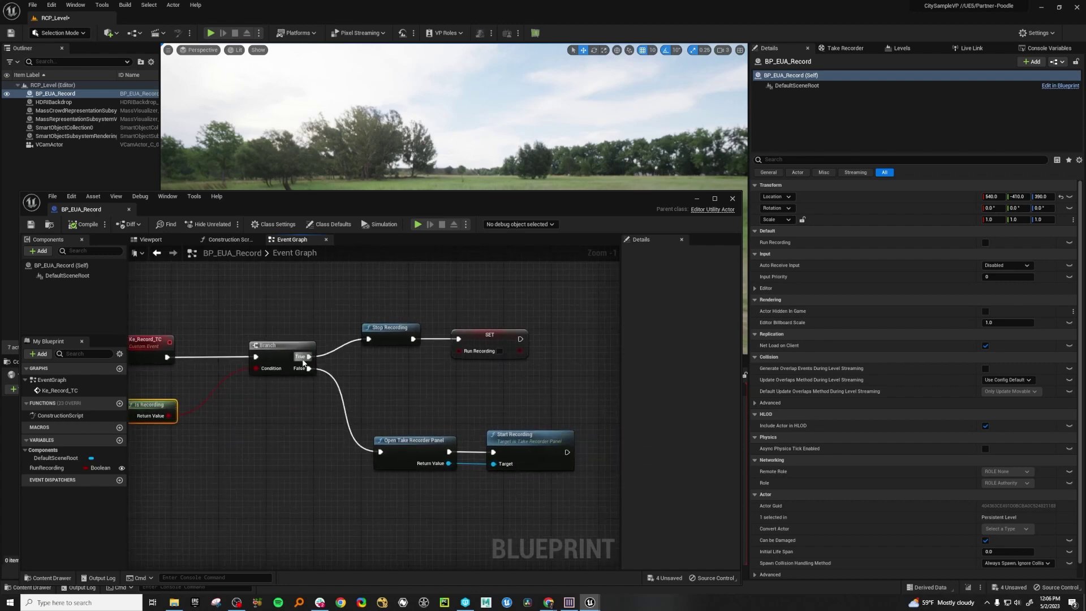
left_click(495, 354)
left_click(495, 352)
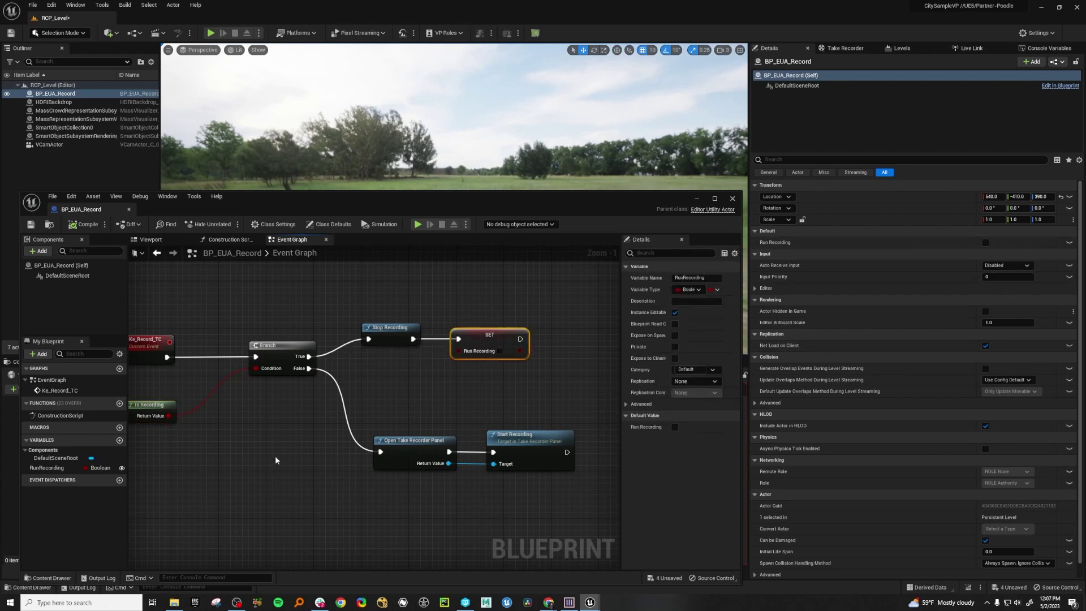
right_click_drag(276, 459, 387, 467)
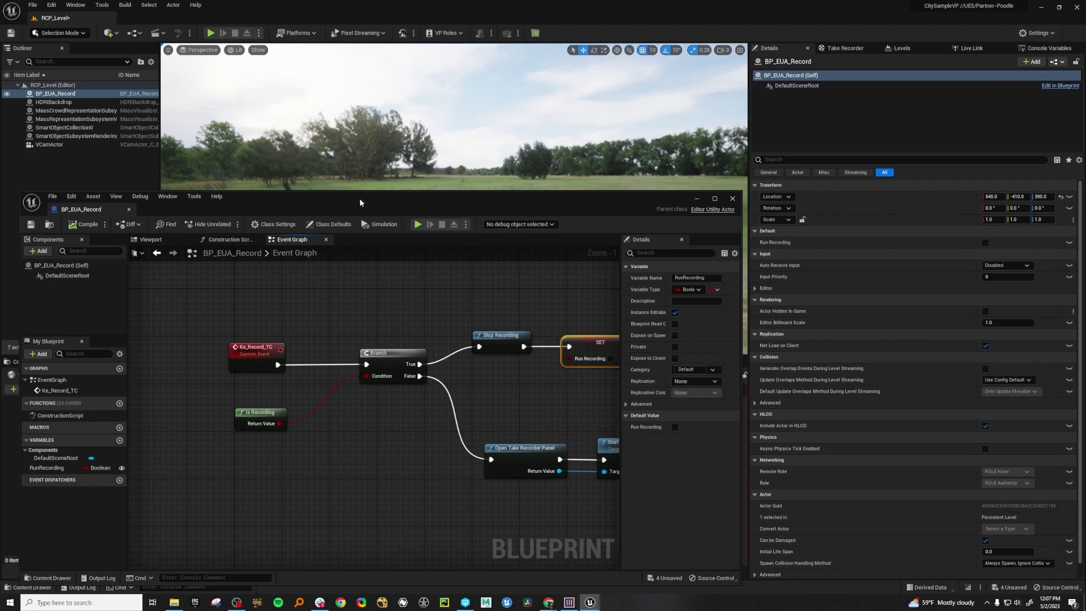
Step: Expose BP_EUA_Record's Run Recording property in the RC_recording preset and bind it to MIDI Control Change ID 11, channel 1
left_click(697, 198)
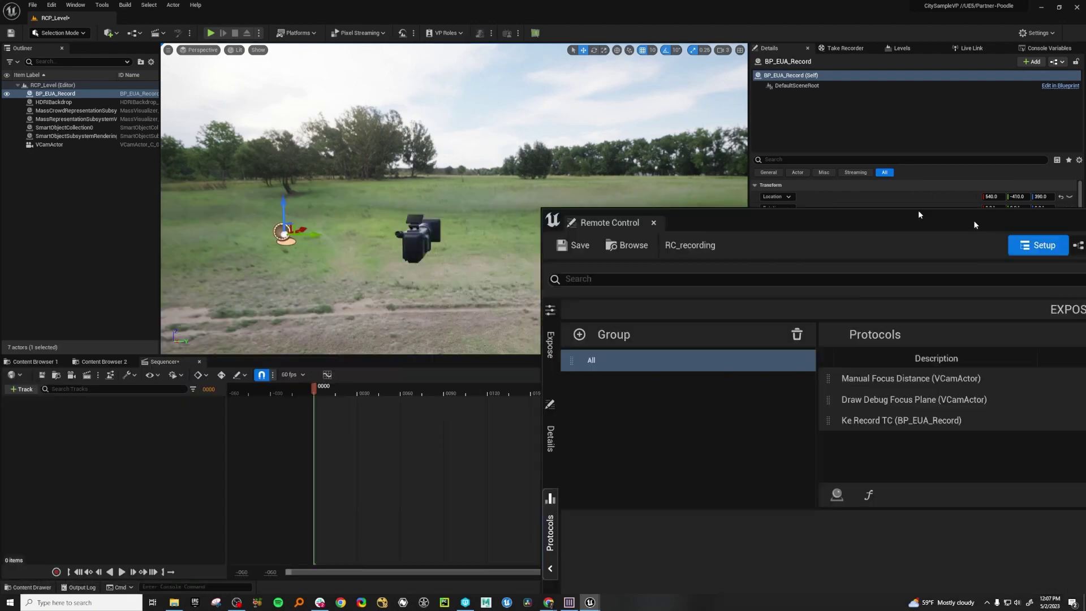
left_click_drag(973, 219, 342, 134)
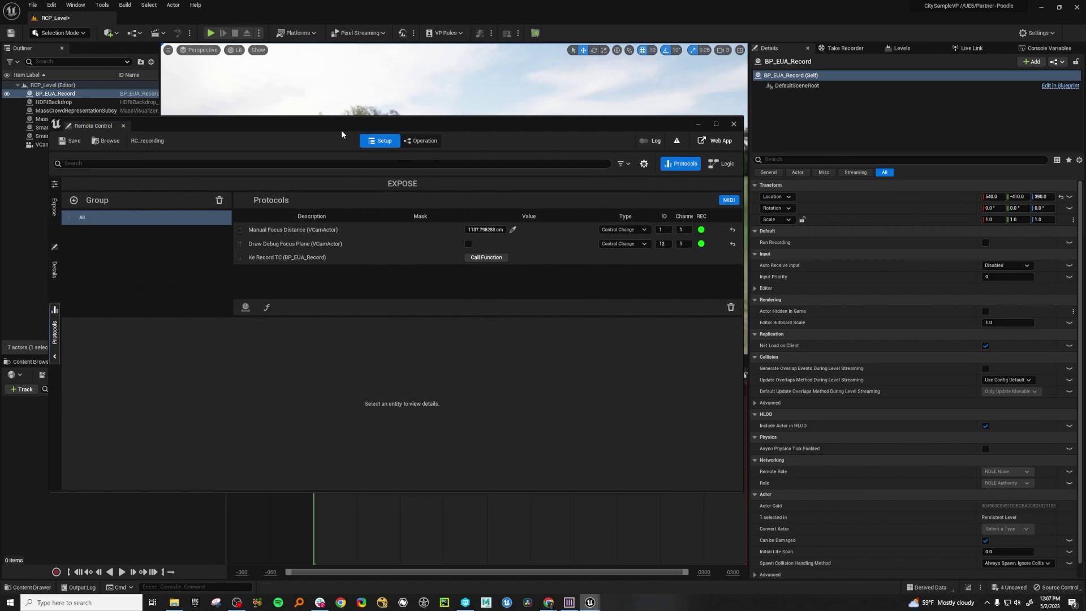
left_click(1070, 242)
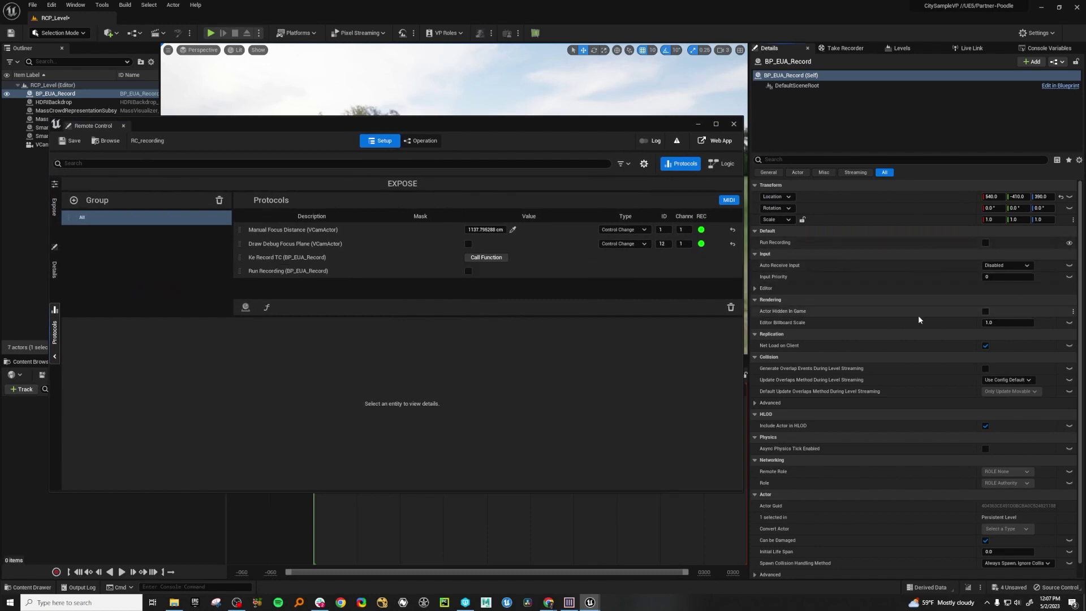
left_click(492, 275)
left_click(86, 325)
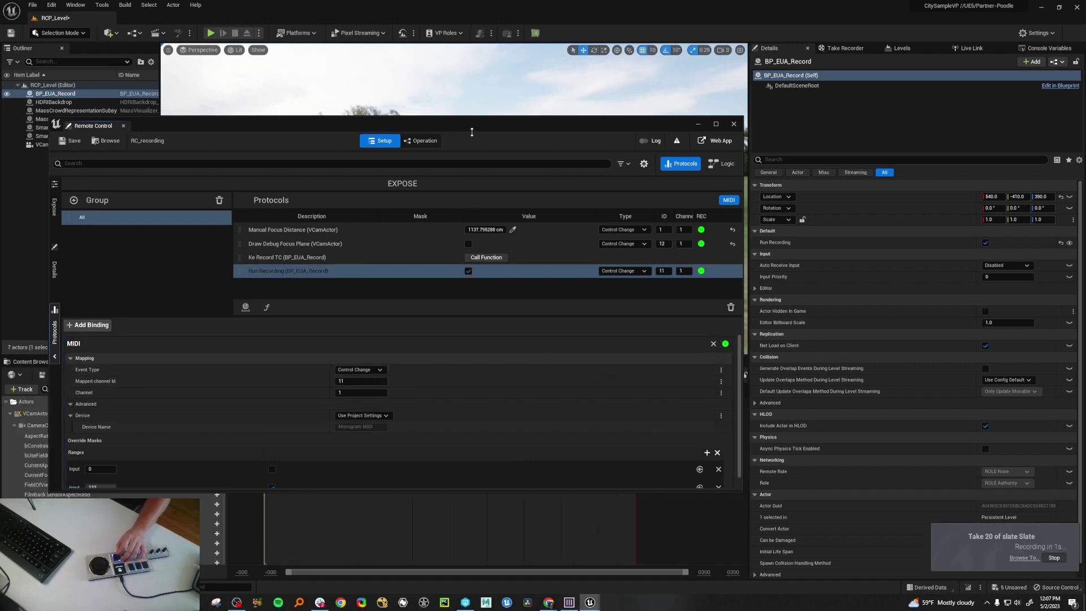
Step: Test the Run Recording MIDI binding by starting and stopping Take Recorder takes, including with the Remote Control window minimised
left_click_drag(472, 132, 864, 97)
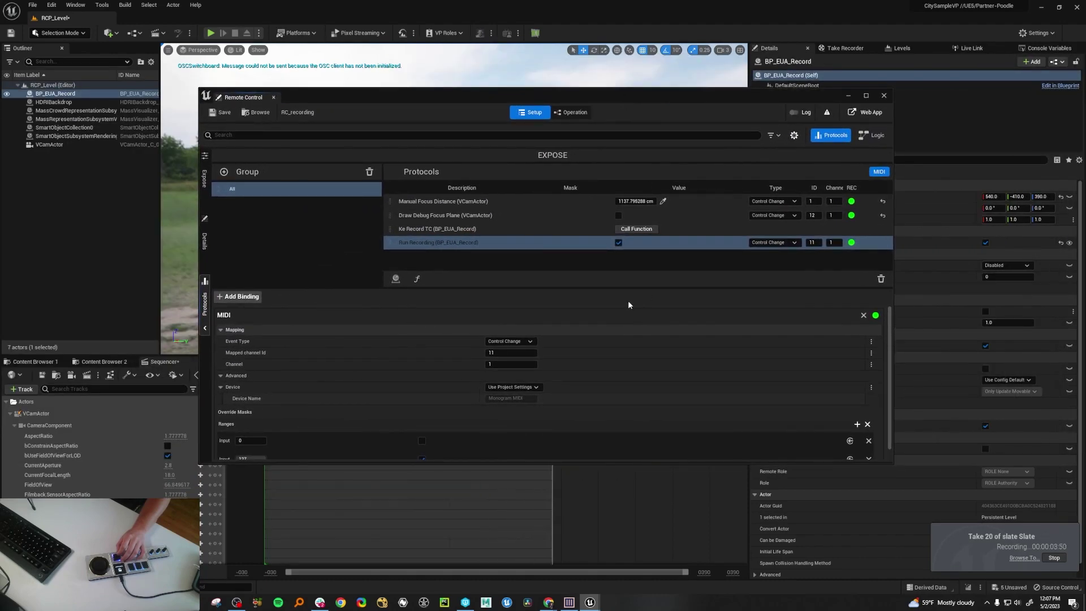
left_click_drag(617, 99, 663, 100)
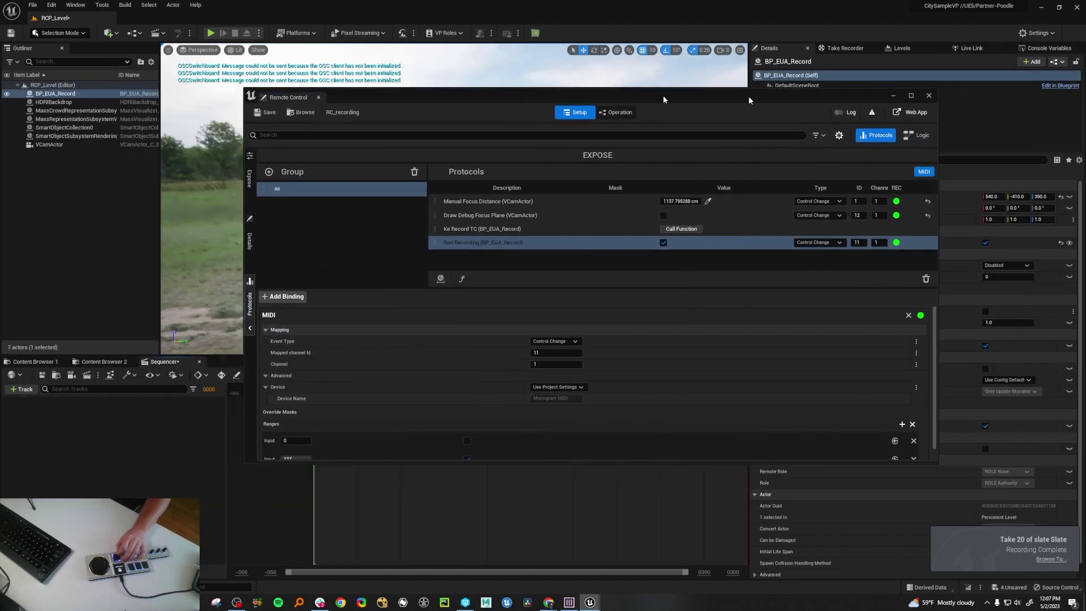
left_click(893, 95)
left_click(457, 282)
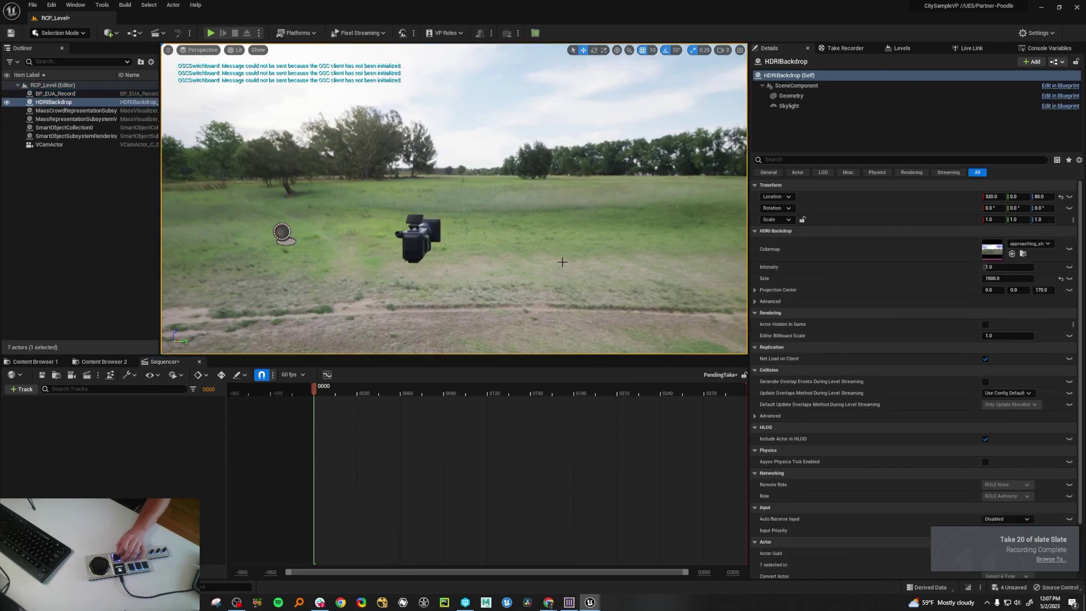
key("alt+r")
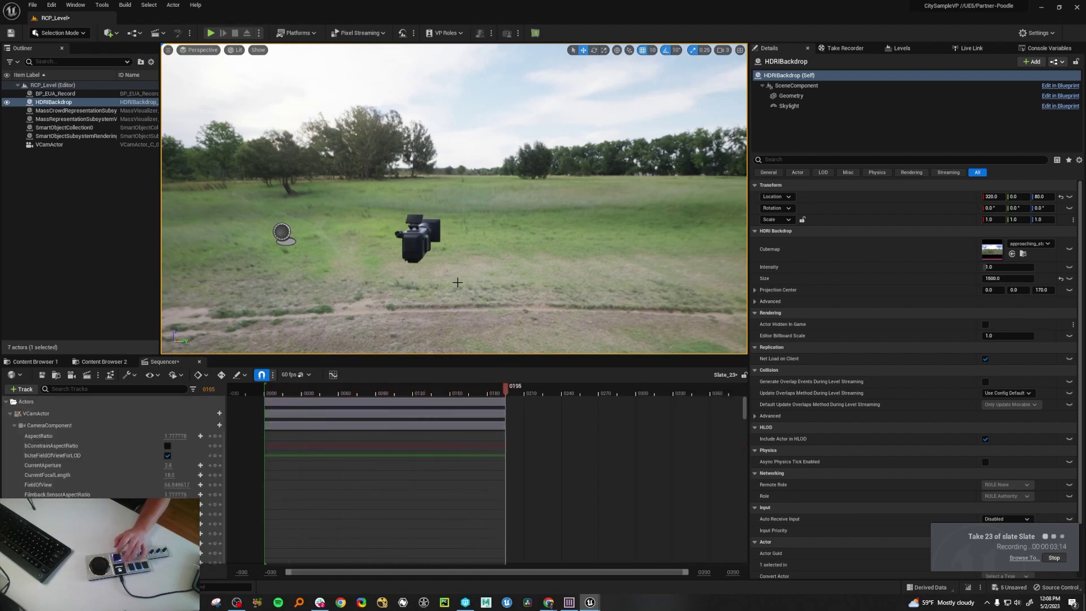
key("Escape")
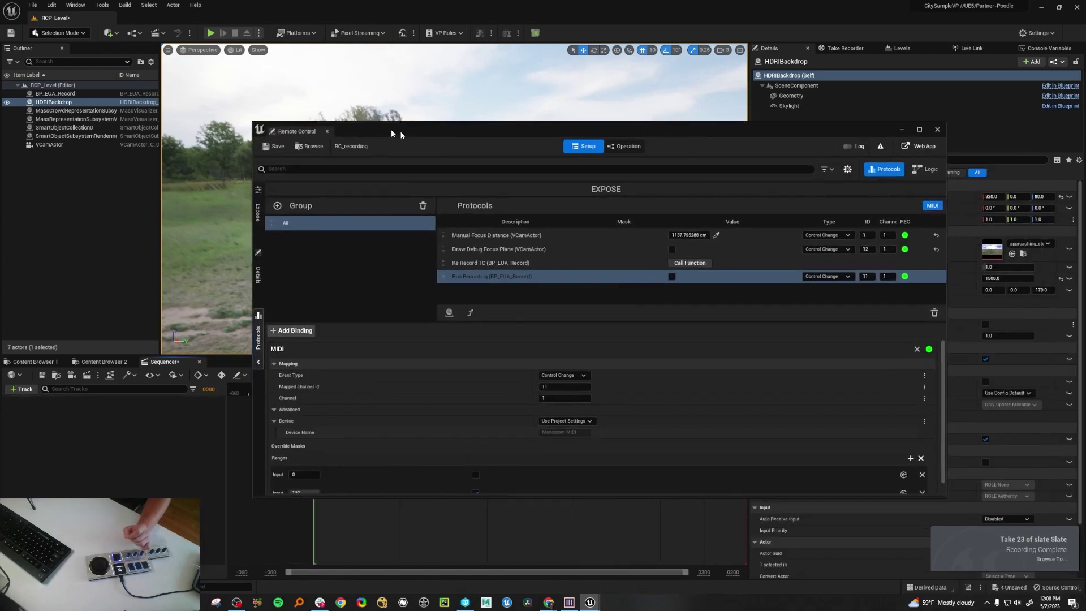
Step: Open the RC_recording preset's web app in the browser and start a Build Your Own UI layout
left_click_drag(391, 129, 314, 106)
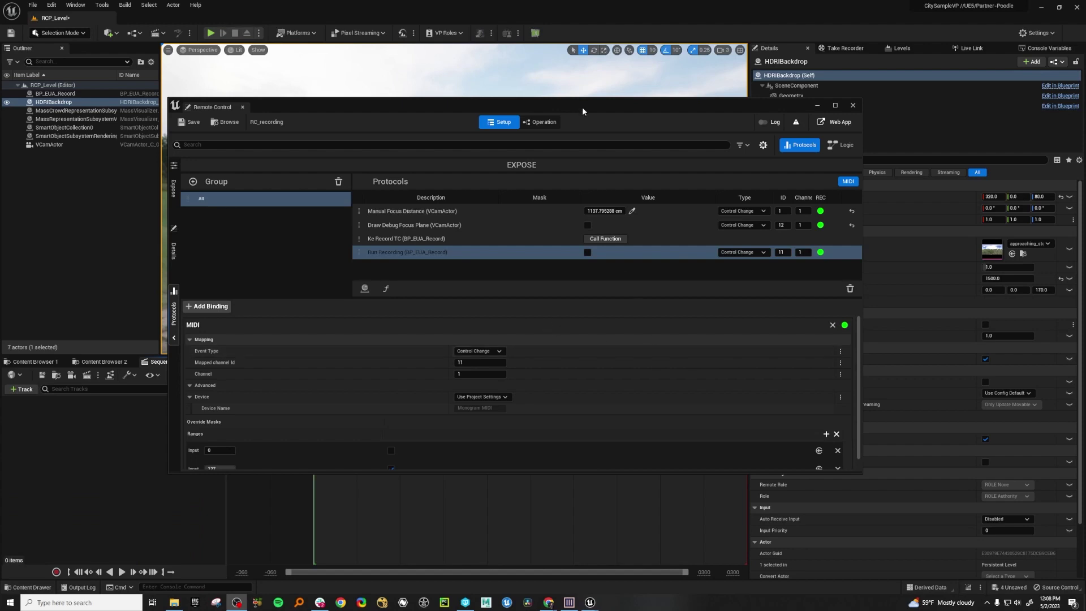
left_click_drag(582, 107, 567, 188)
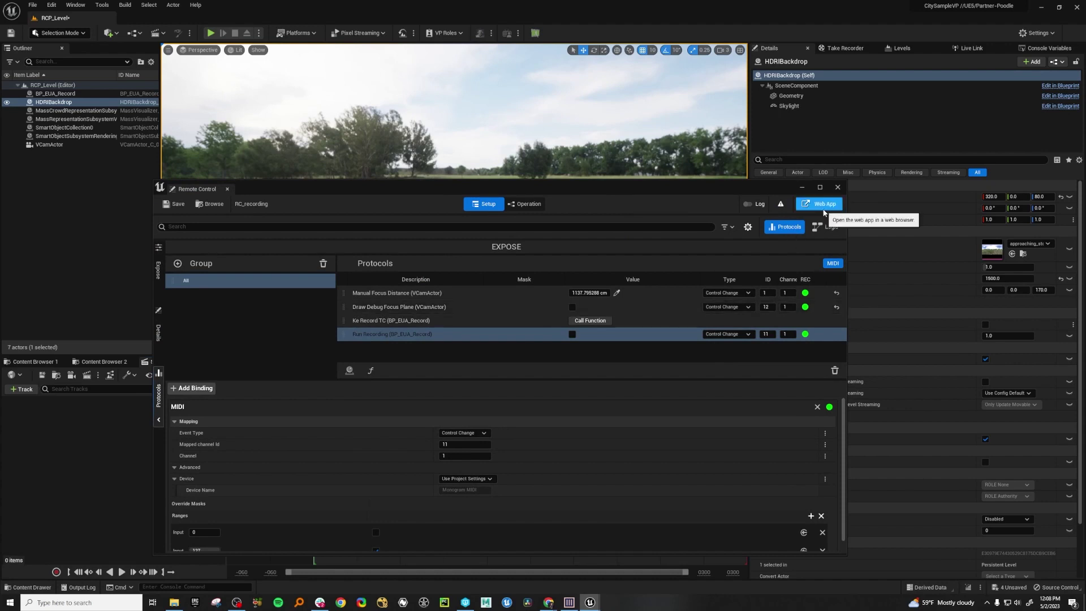
left_click(824, 212)
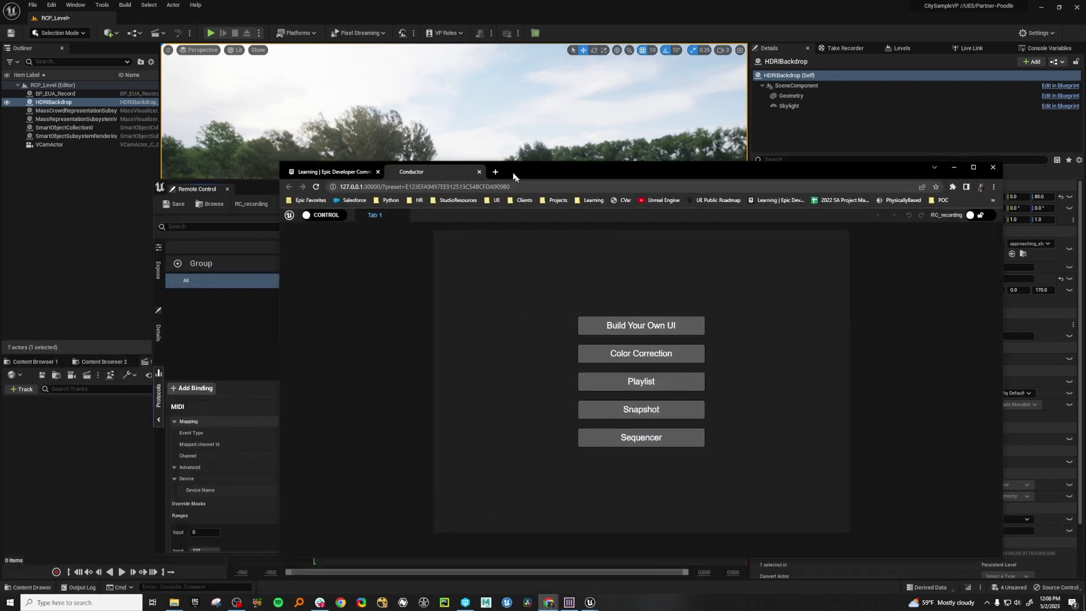
left_click_drag(510, 178, 462, 125)
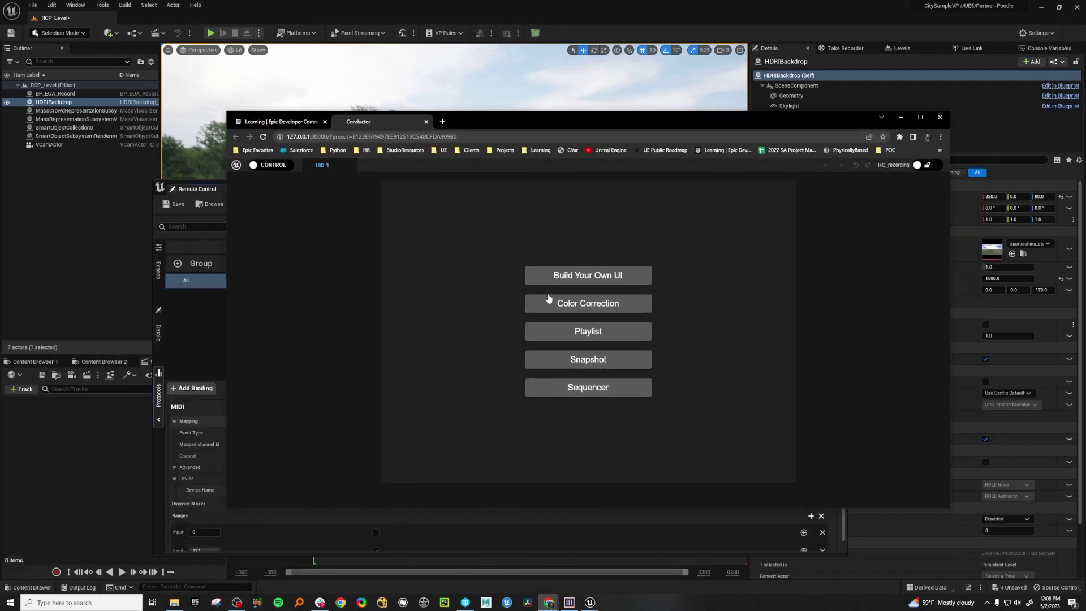
left_click(573, 277)
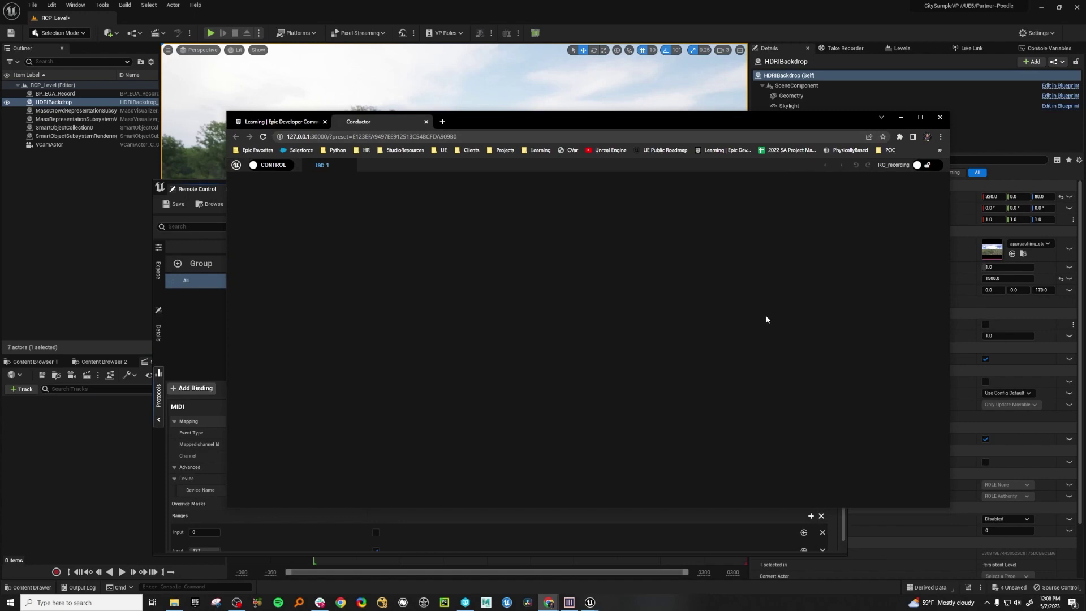
Step: Switch the web app to design mode and list the preset's exposed properties
left_click(274, 164)
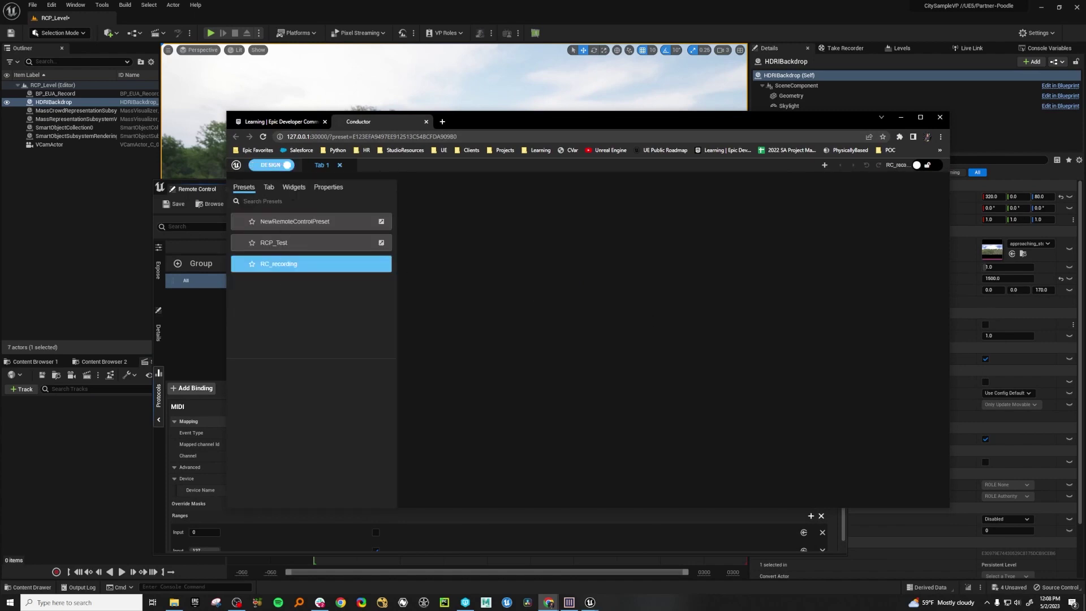
left_click(277, 165)
left_click(277, 165)
left_click(328, 187)
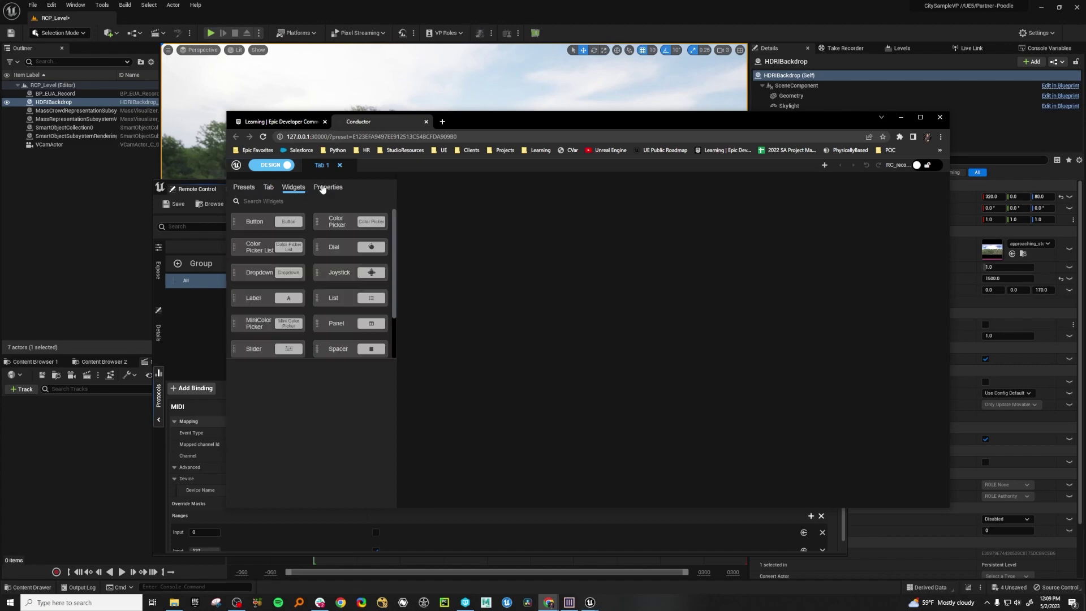
Step: Place Manual Focus Distance, Draw Debug Focus Plane, Run Recording and Ke Record TC as widgets on Tab 1
left_click_drag(473, 120, 408, 117)
left_click_drag(238, 232, 536, 280)
mouse_move(202, 256)
left_mouse_down()
mouse_move(452, 254)
mouse_move(467, 232)
left_mouse_up()
mouse_move(190, 271)
left_mouse_down()
mouse_move(570, 371)
mouse_move(569, 391)
mouse_move(589, 270)
mouse_move(576, 229)
mouse_move(628, 181)
mouse_move(630, 221)
mouse_move(633, 196)
mouse_move(601, 225)
mouse_move(570, 232)
left_mouse_up()
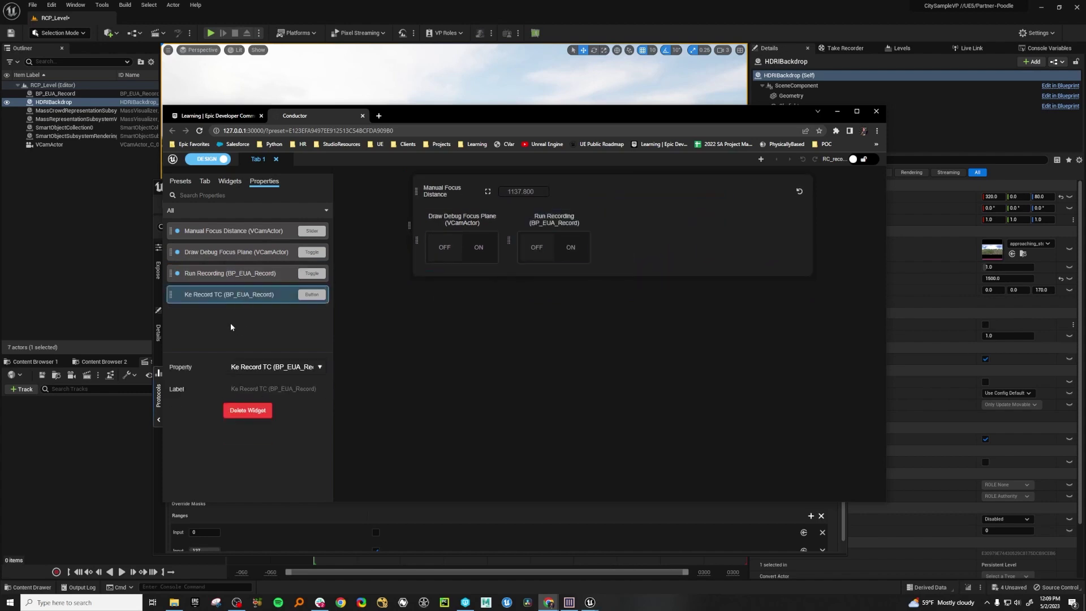
left_click_drag(215, 295, 712, 282)
left_click(462, 341)
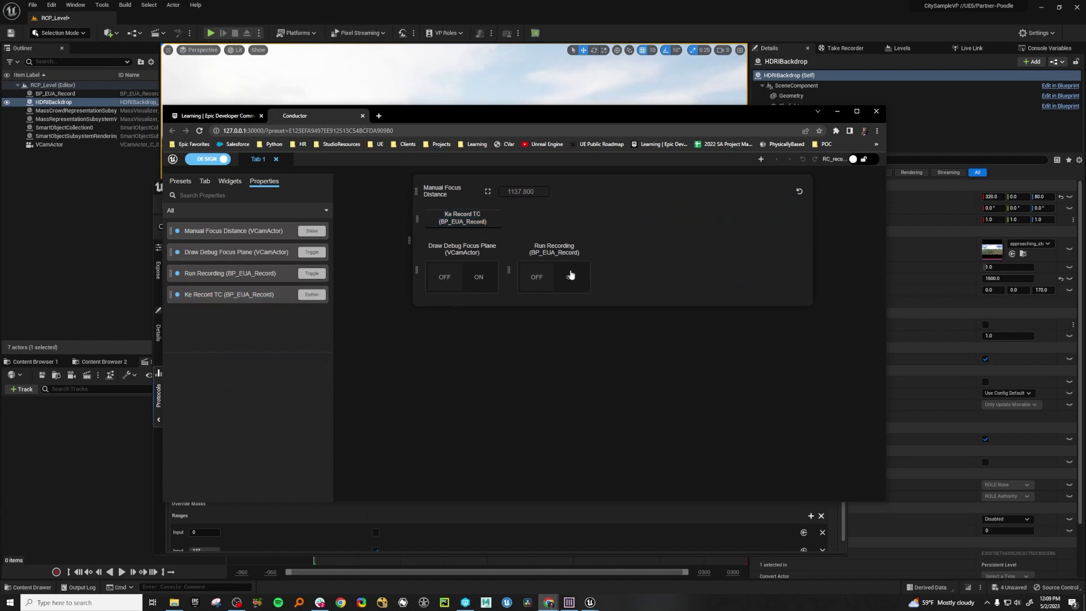
Step: Delete the Run Recording toggle widget from Tab 1 of the web app
left_click(572, 254)
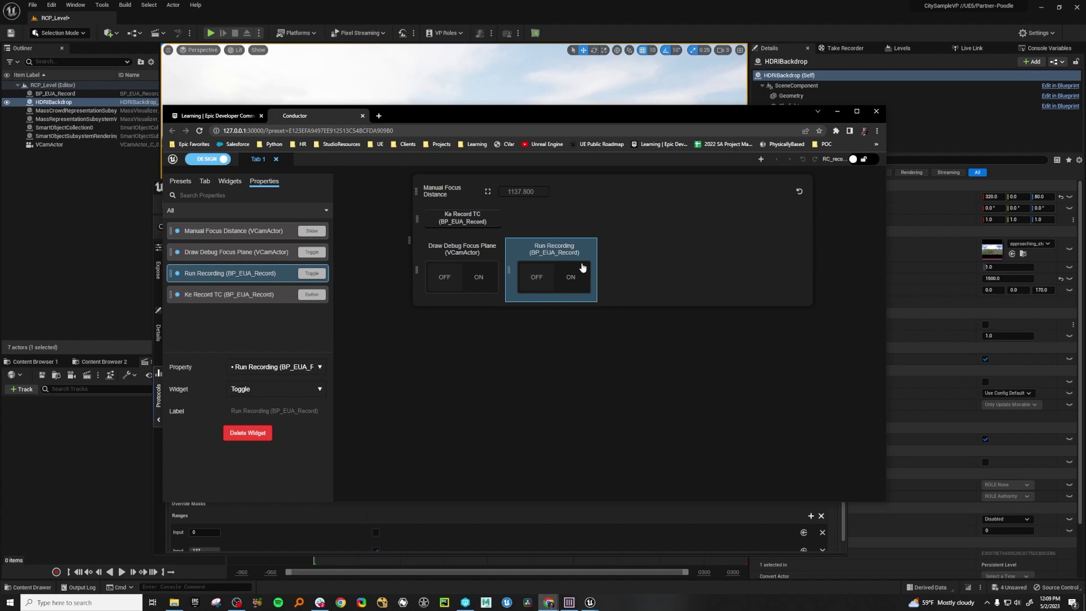
key("Delete")
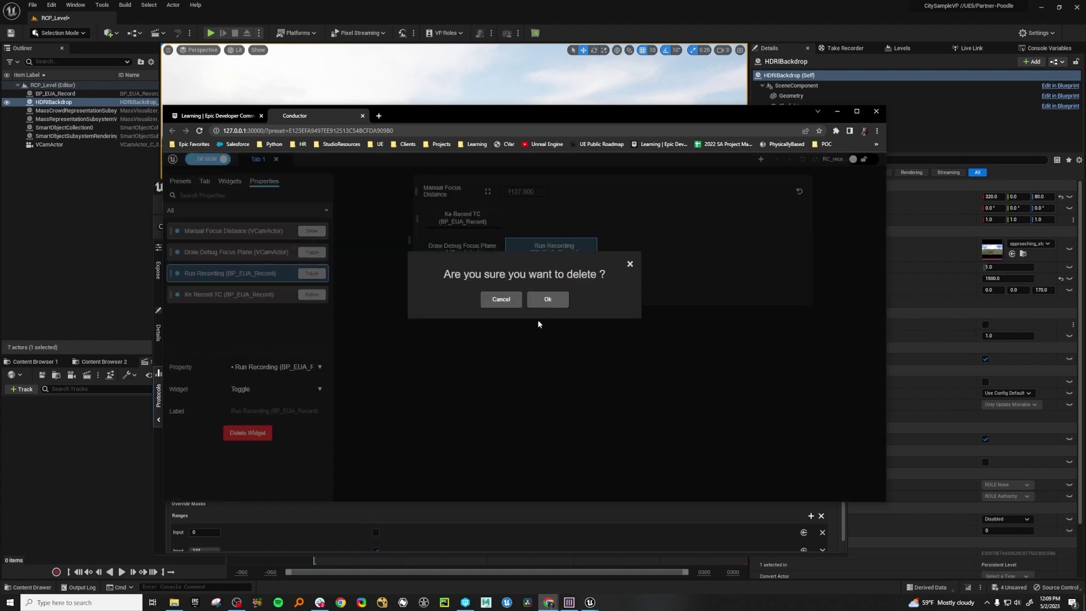
left_click(544, 299)
left_click_drag(441, 118, 484, 155)
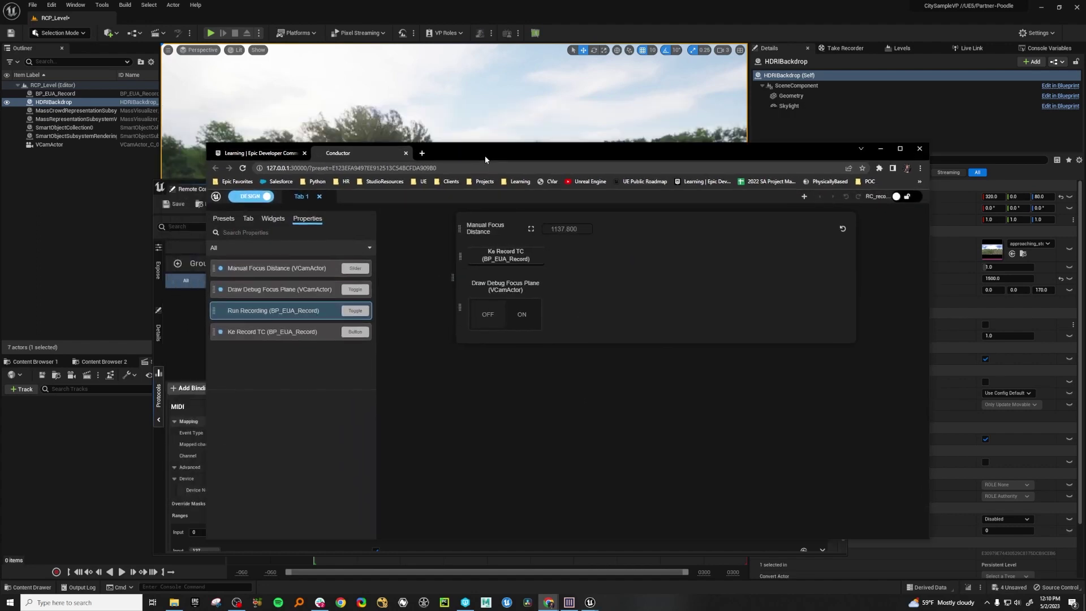
Step: Put the web app in control mode, minimise the Remote Control window, and bring the web app back over the level editor
left_click(246, 197)
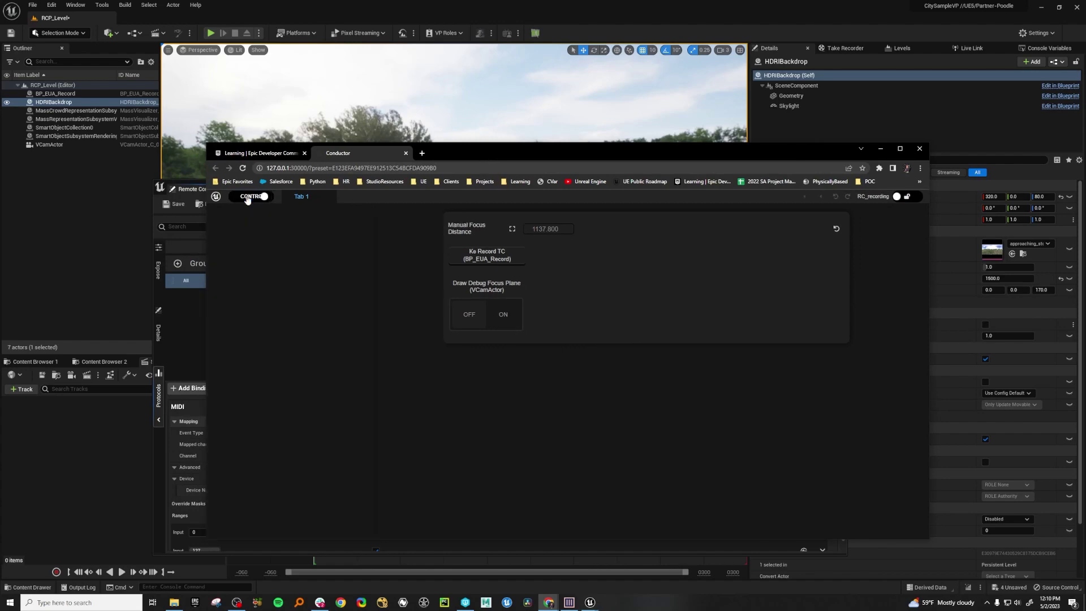
left_click_drag(497, 150, 633, 379)
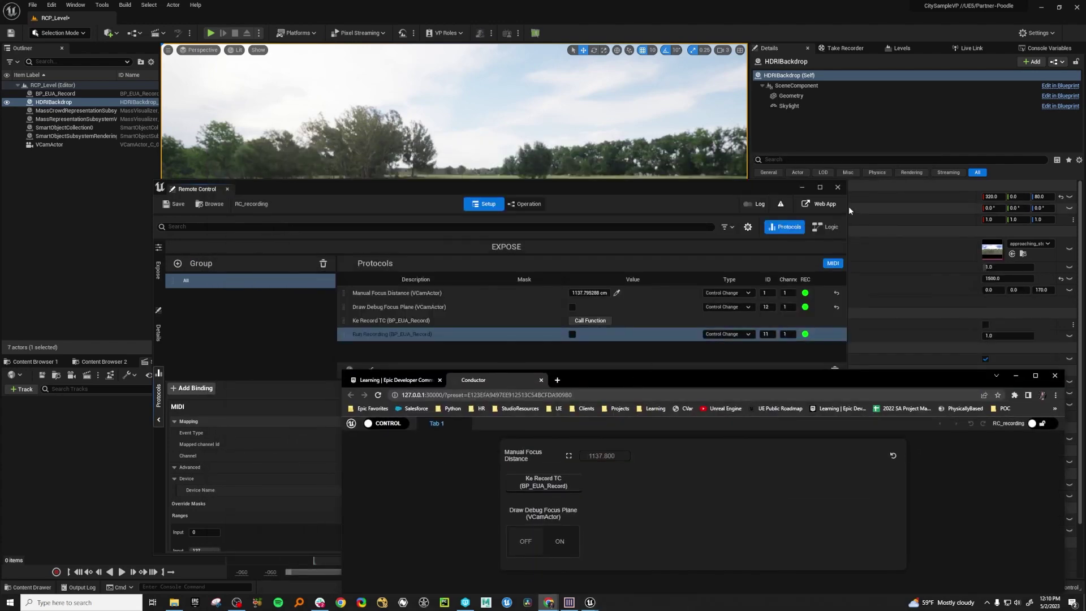
left_click(802, 187)
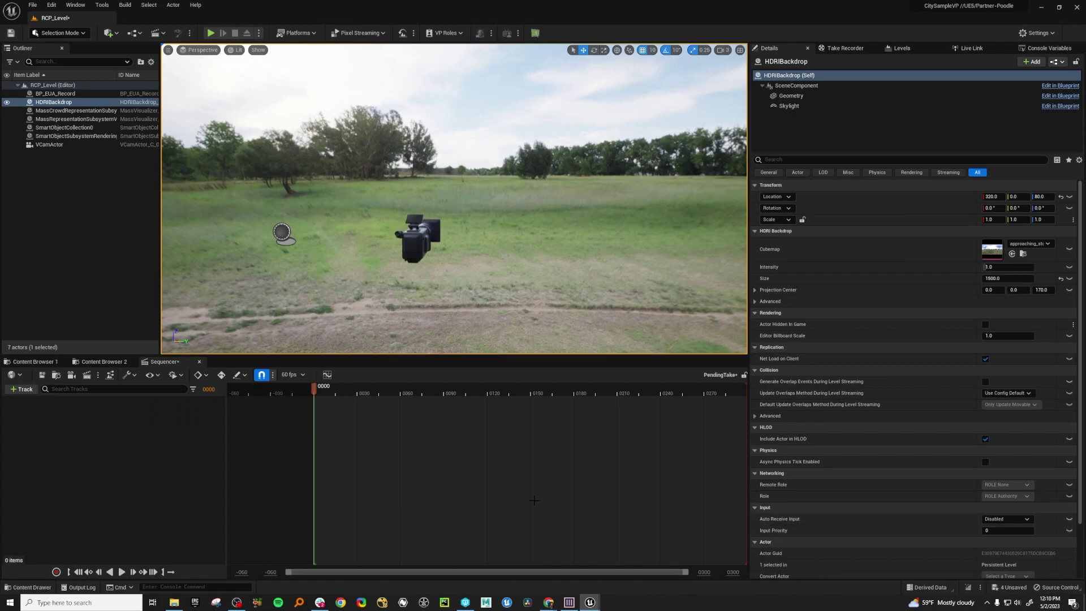
mouse_move(548, 602)
left_click(583, 576)
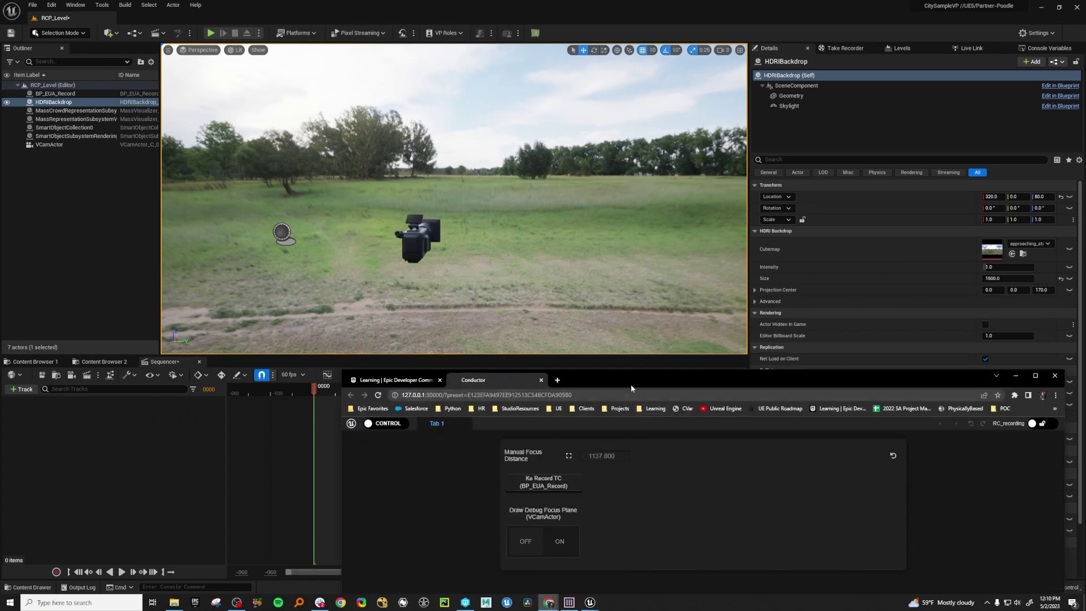
Step: In design mode, set the Manual Focus Distance slider's minimum to 150 and maximum to 1500
left_click_drag(631, 385, 518, 162)
left_click(292, 203)
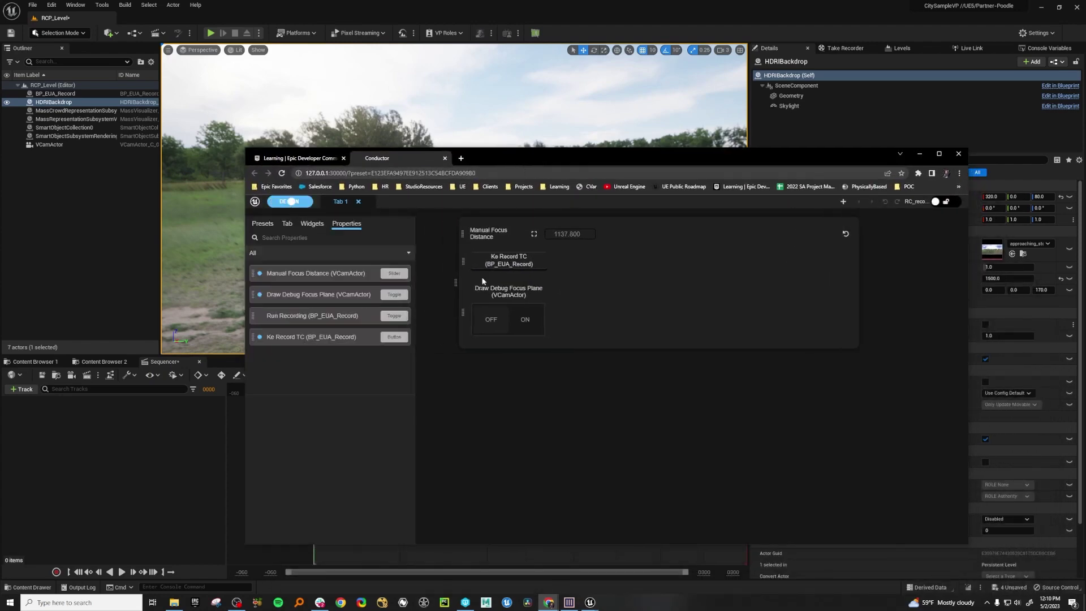
left_click(525, 234)
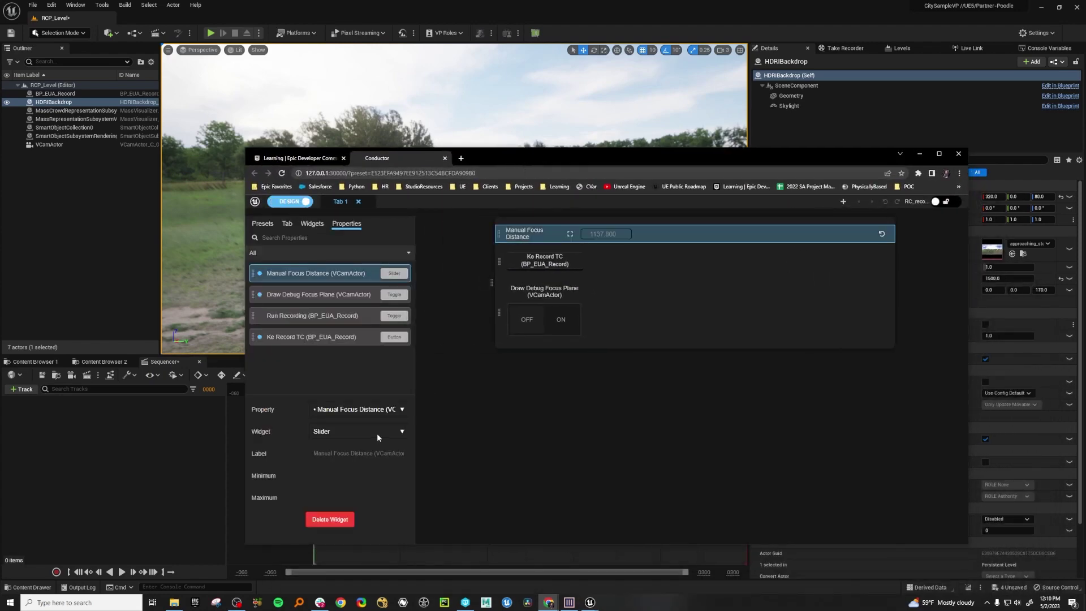
left_click(313, 476)
type("1500")
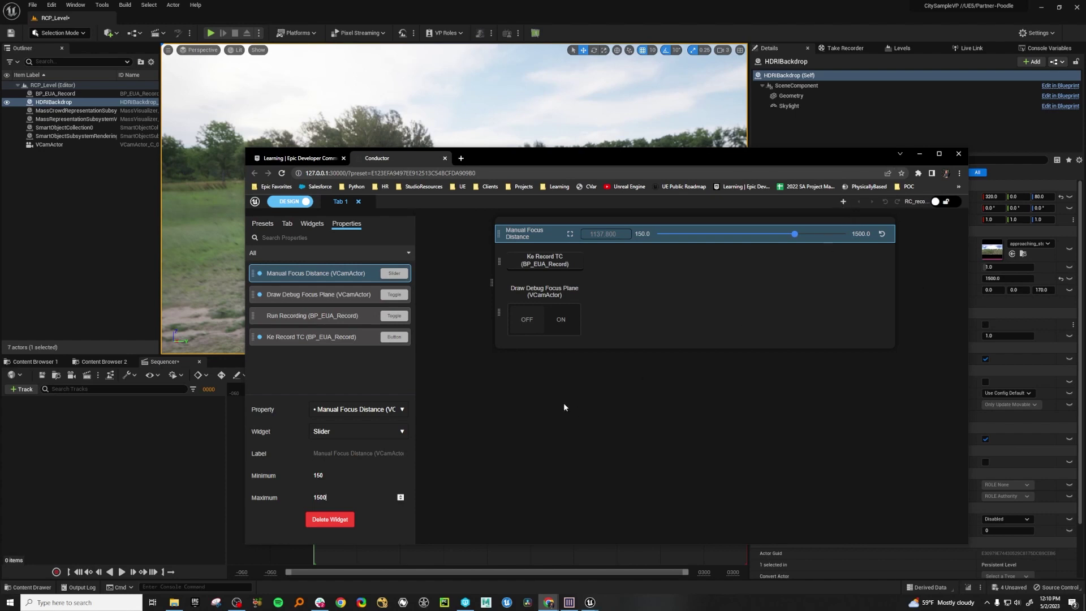
Step: In control mode, turn on Draw Debug Focus Plane and shift the Manual Focus Distance slider to about 950
left_click(293, 202)
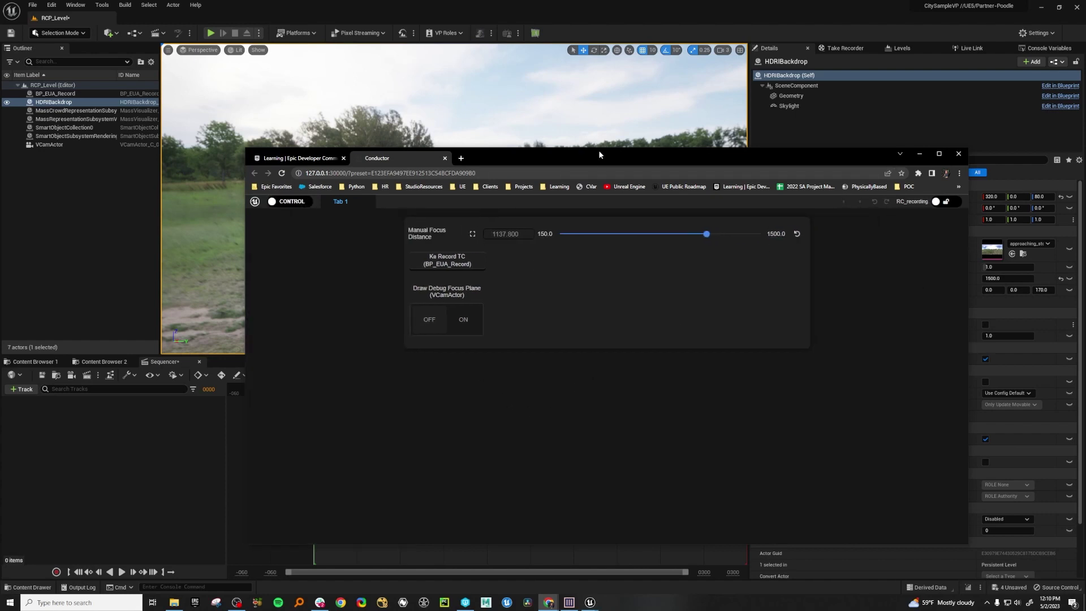
left_click_drag(599, 154, 624, 332)
left_click(454, 485)
left_click_drag(680, 408, 610, 406)
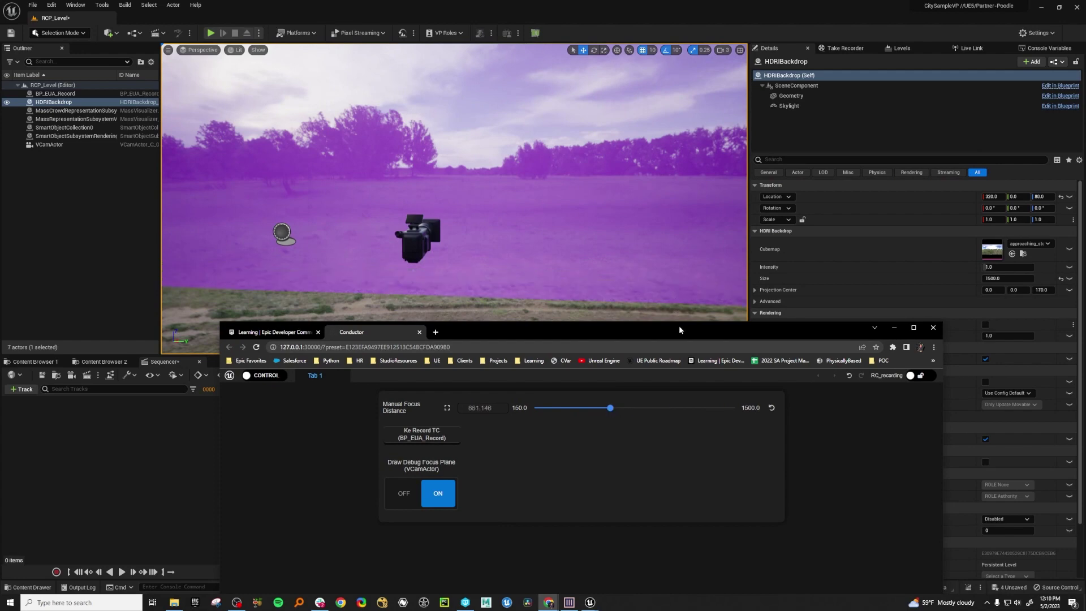
left_click_drag(608, 412, 662, 410)
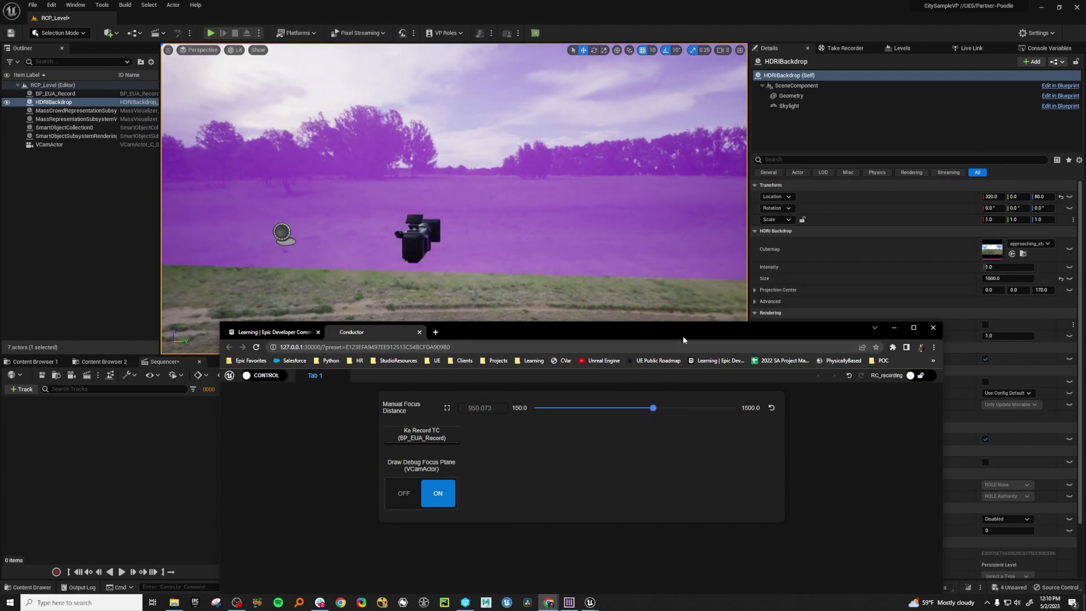
left_click_drag(683, 338, 528, 301)
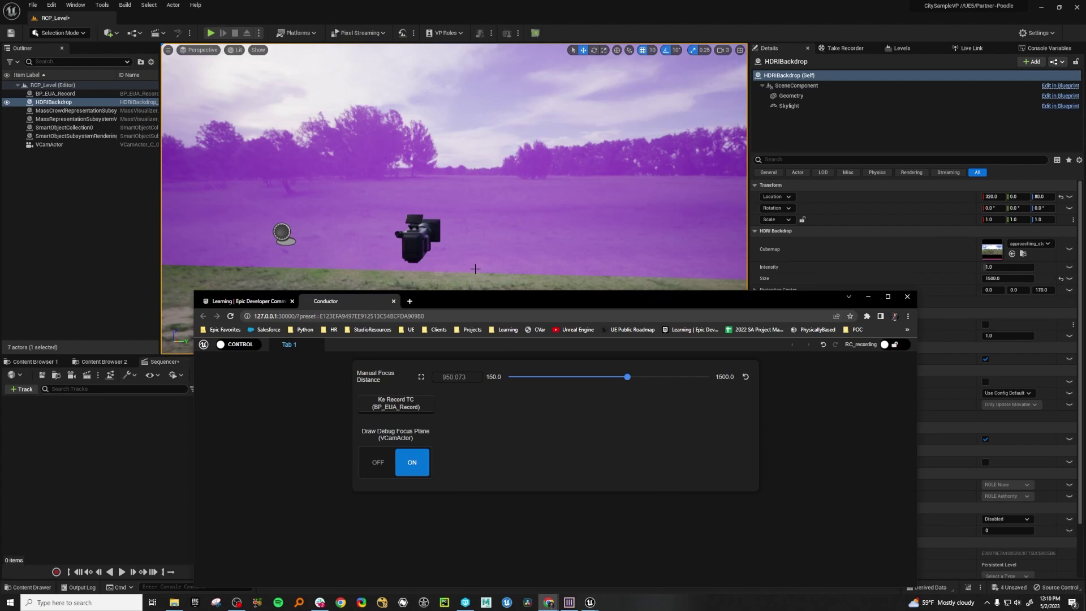
Step: Check the Remote Control plugin's web interface port in the Project Settings, then minimise the settings window
left_click(51, 4)
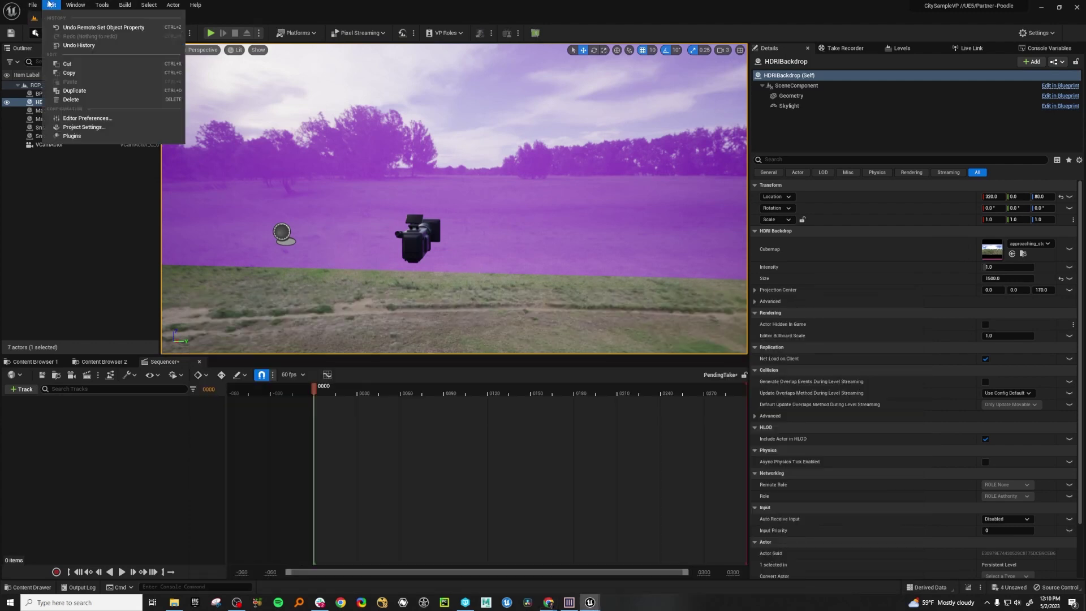
left_click(91, 128)
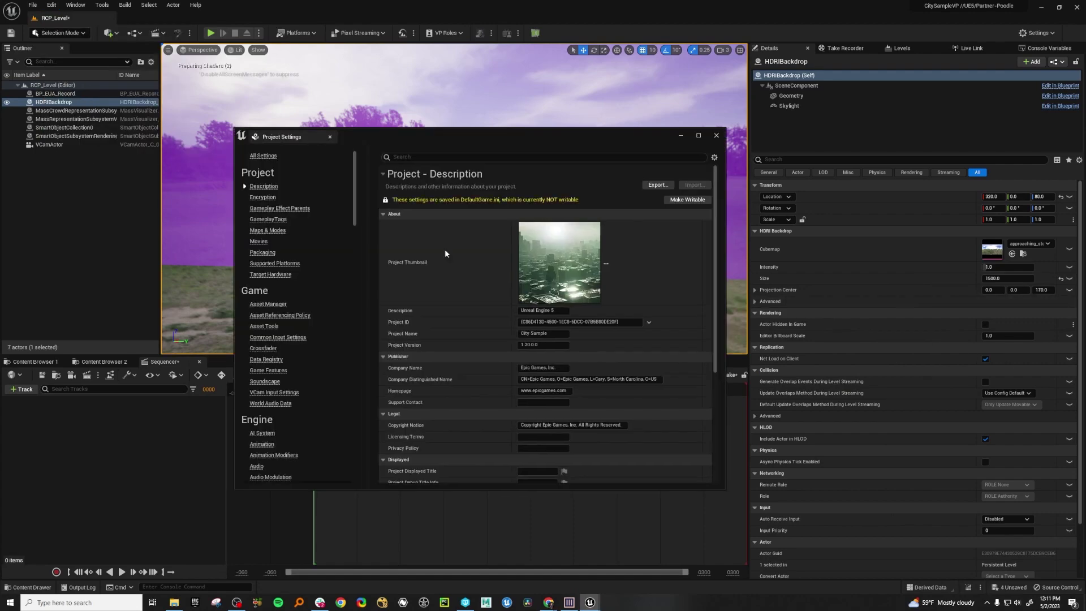
left_click_drag(355, 220, 359, 477)
left_click(275, 297)
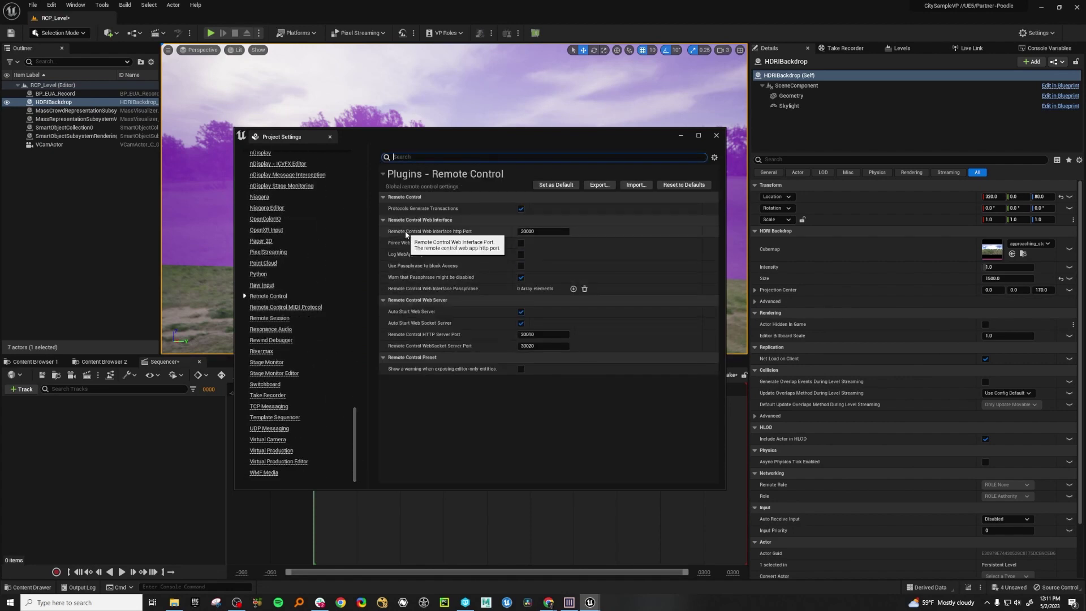
left_click(681, 137)
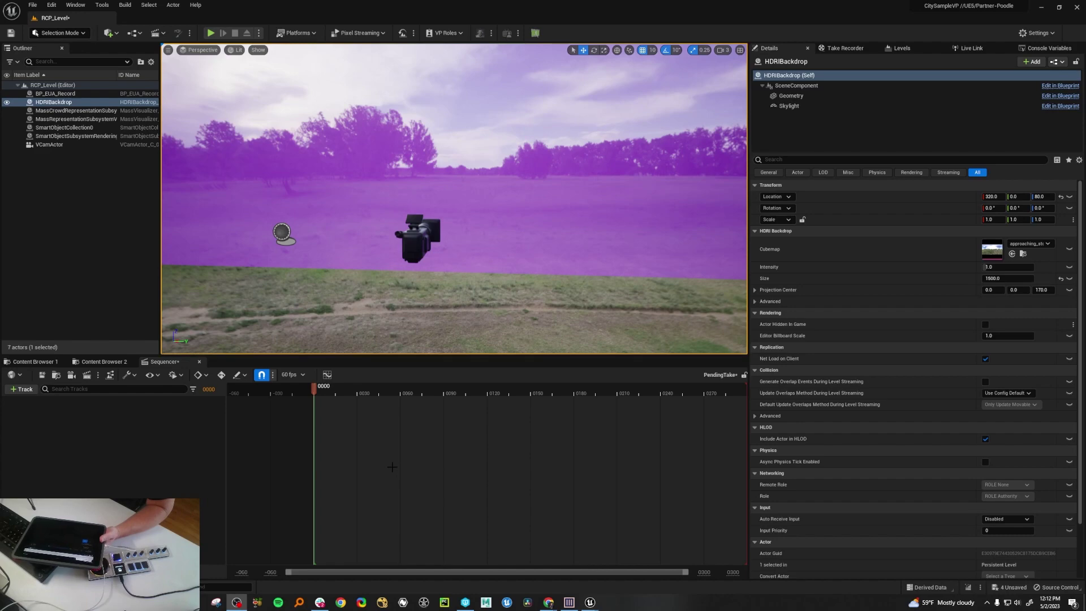
Step: Highlight the 127.0.0.1 host part of the web app's address, then minimise the browser
left_click(615, 560)
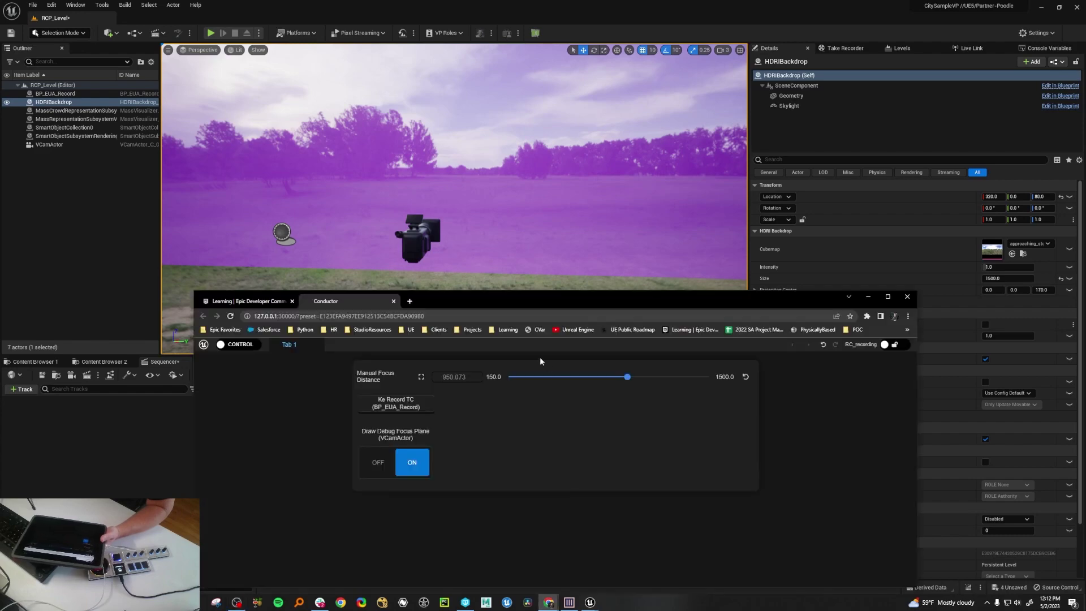
left_click_drag(278, 316, 254, 316)
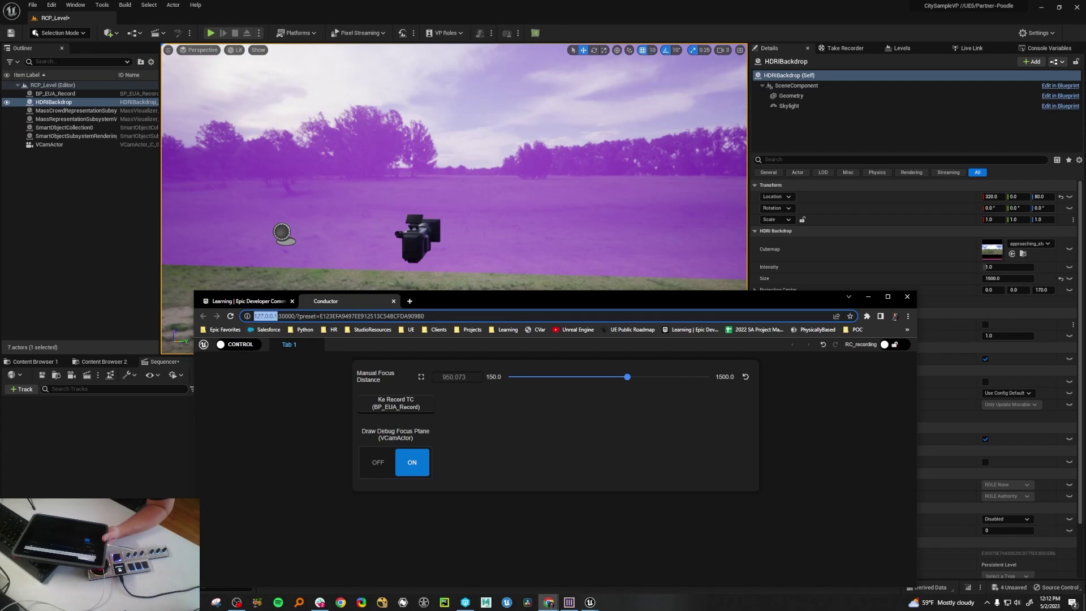
left_click(869, 296)
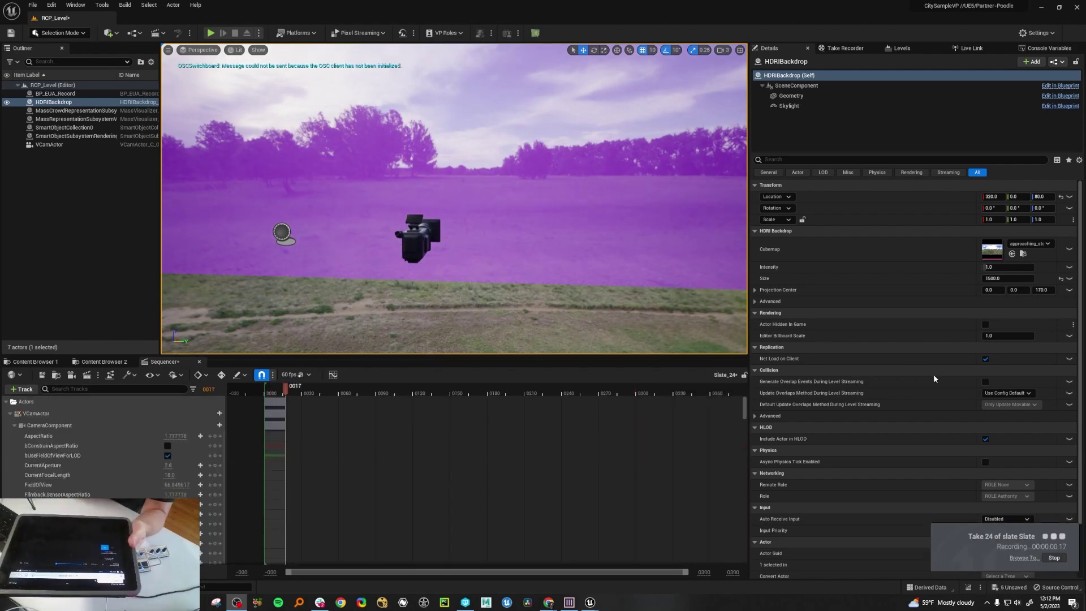
Step: Stop the running Take Recorder take and bring the RC_recording Remote Control window back over the level
left_click(1053, 558)
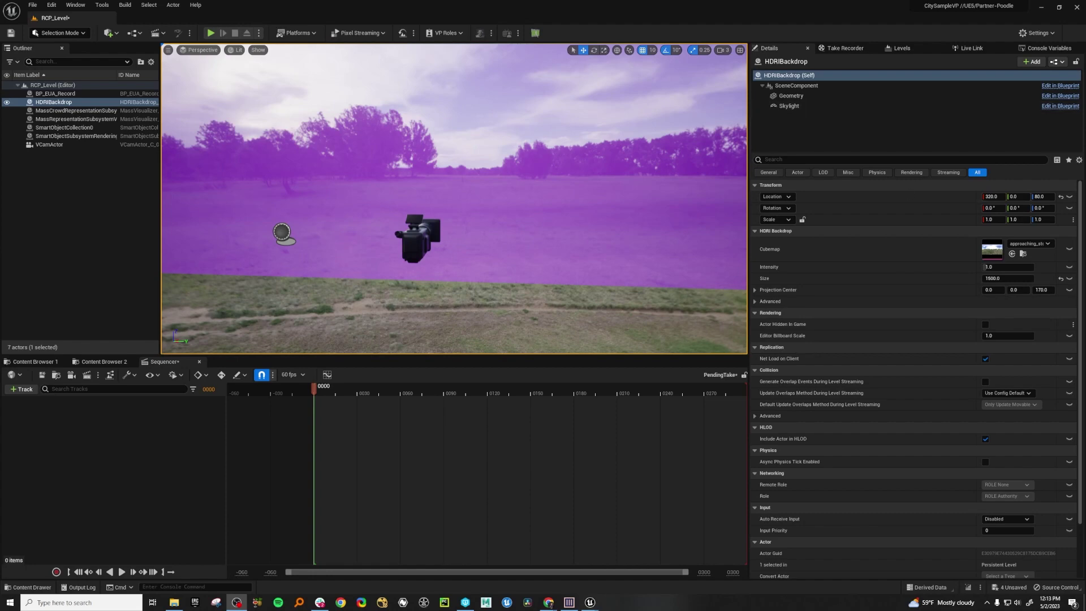
mouse_move(607, 592)
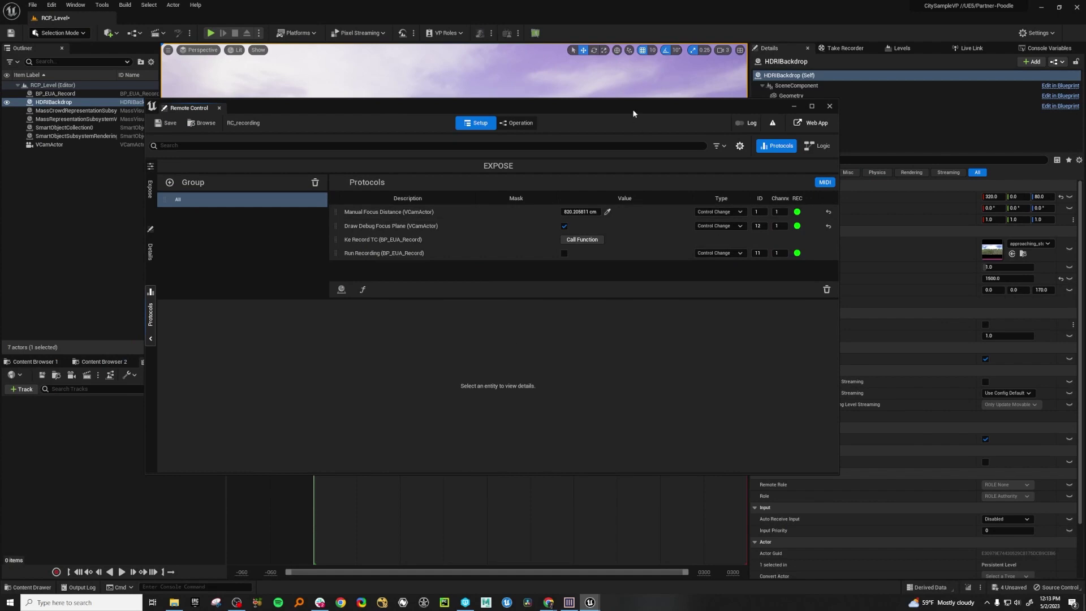
left_click_drag(635, 110, 706, 199)
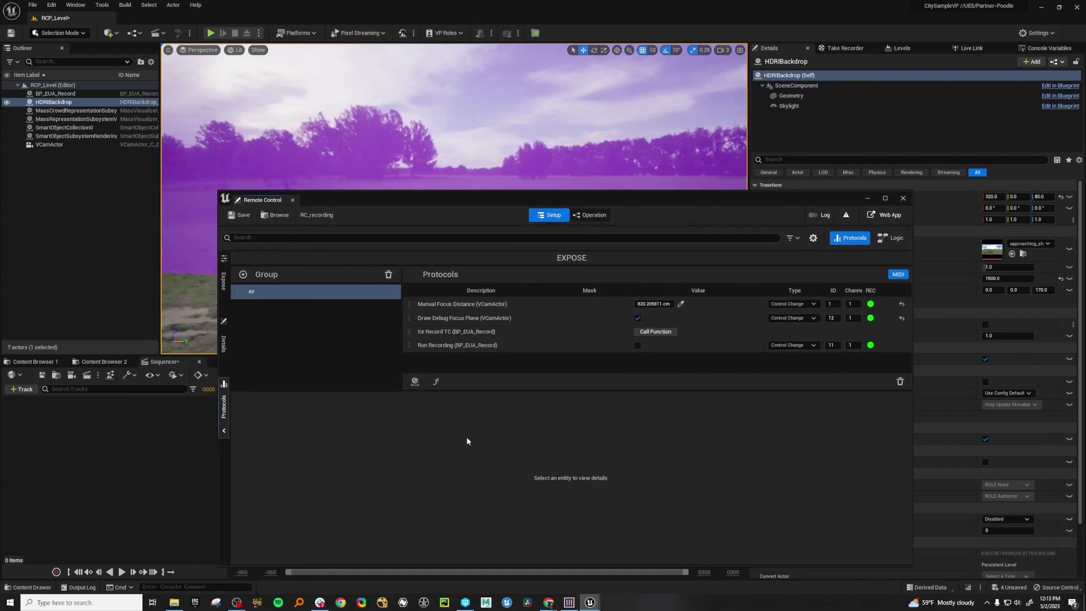